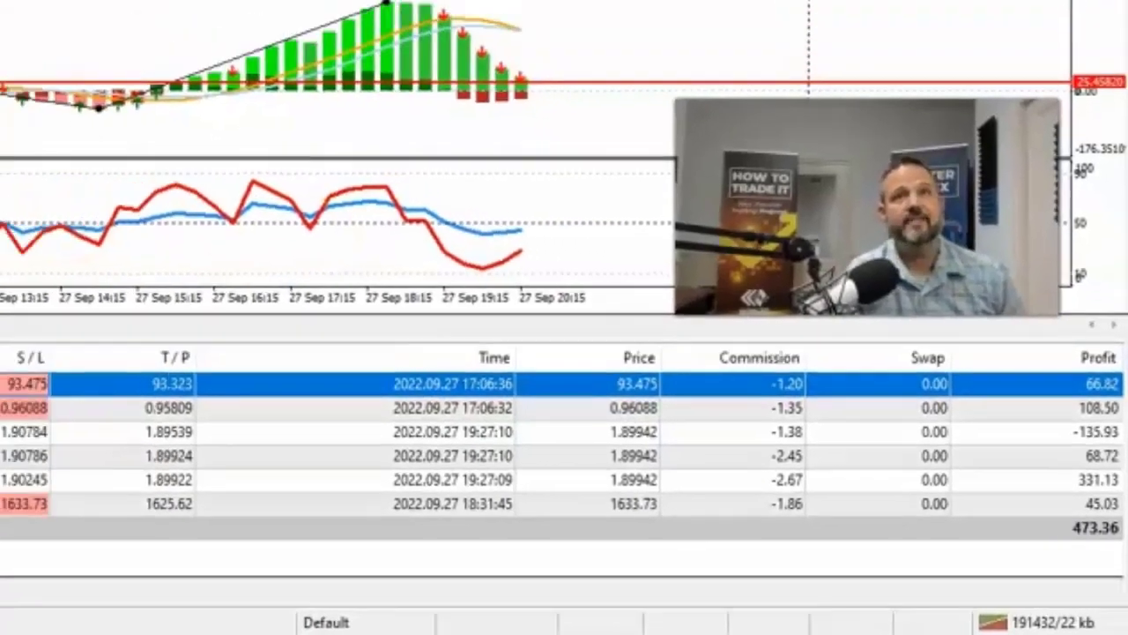
Apply the Rsi trader template to the EURUSD M15 chart
left_click(19, 477)
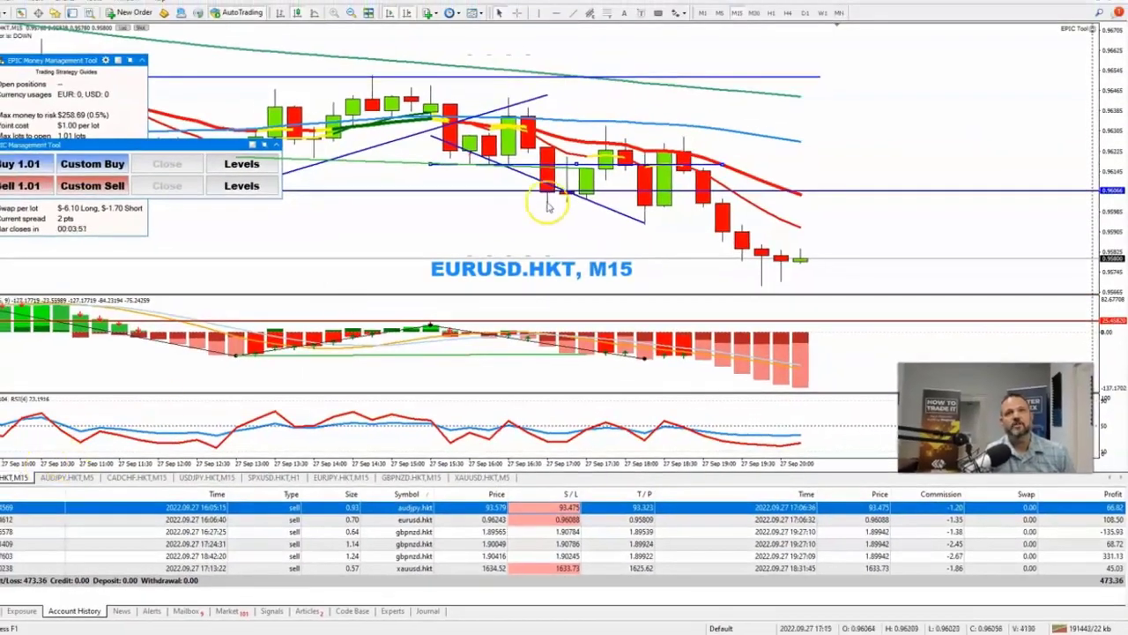
right_click(626, 112)
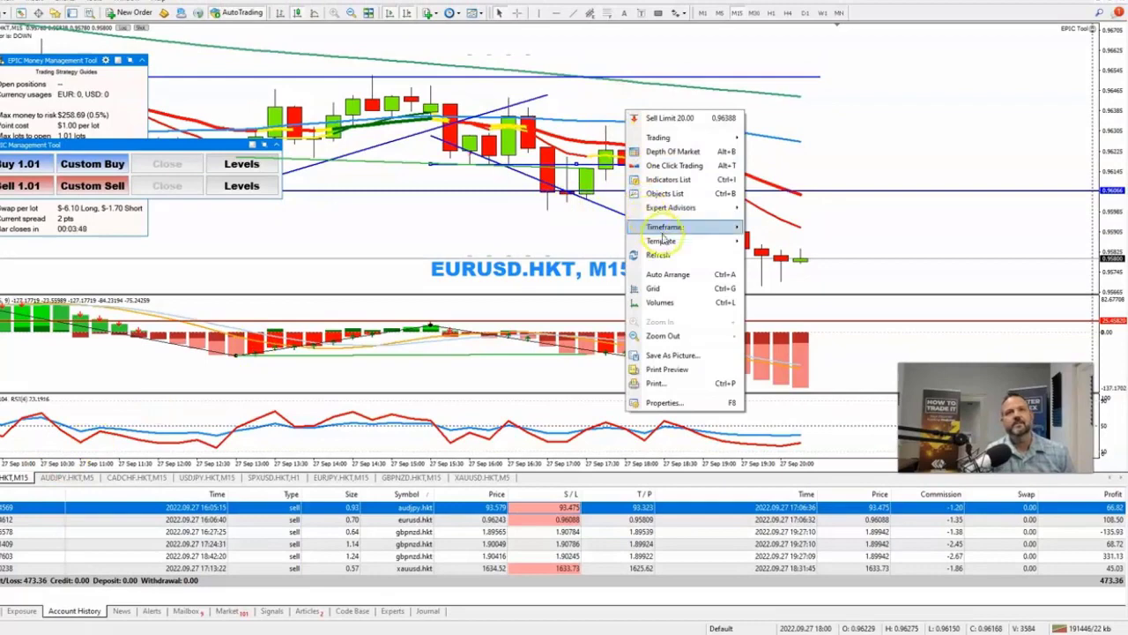
mouse_move(663, 242)
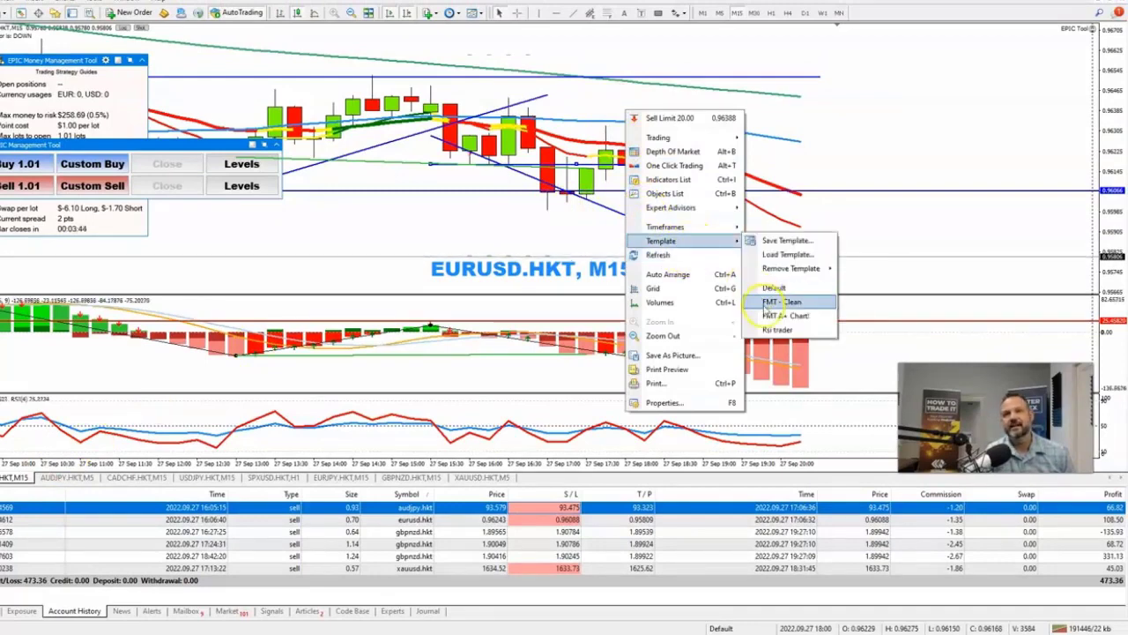
left_click(779, 330)
left_click(781, 330)
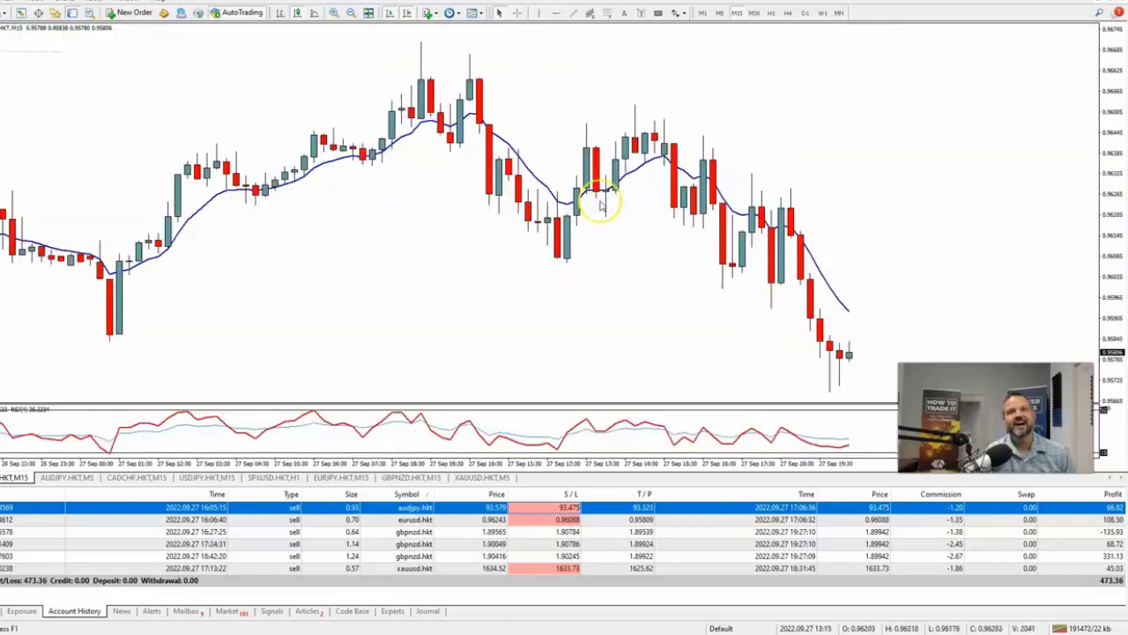
Switch the EURUSD chart to the daily timeframe and examine its most recent candles
left_click(352, 14)
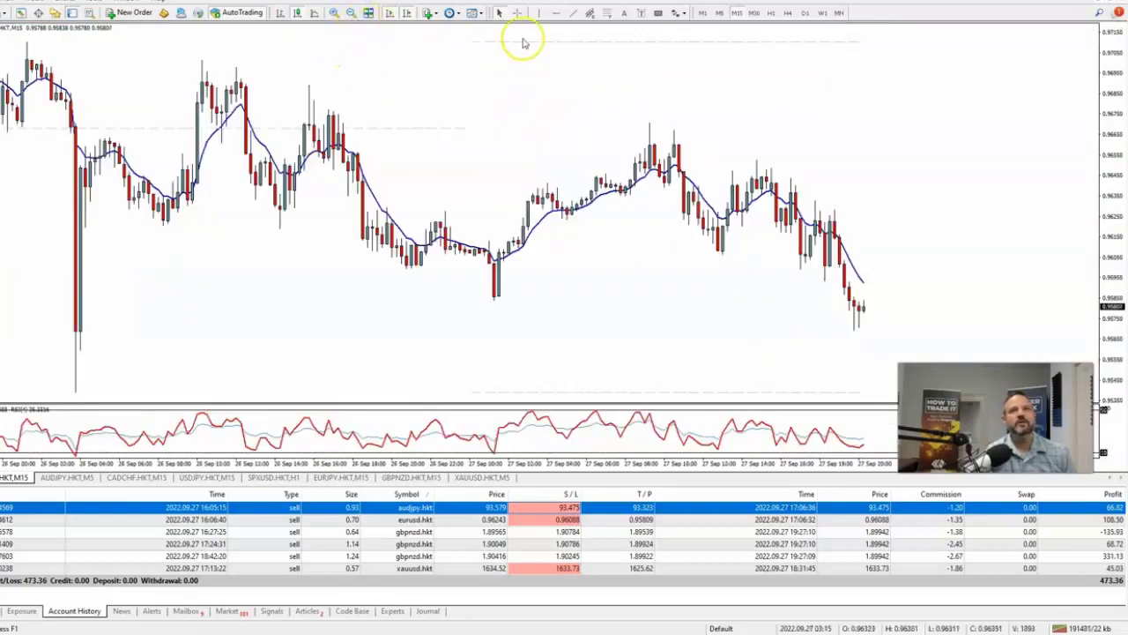
left_click(805, 12)
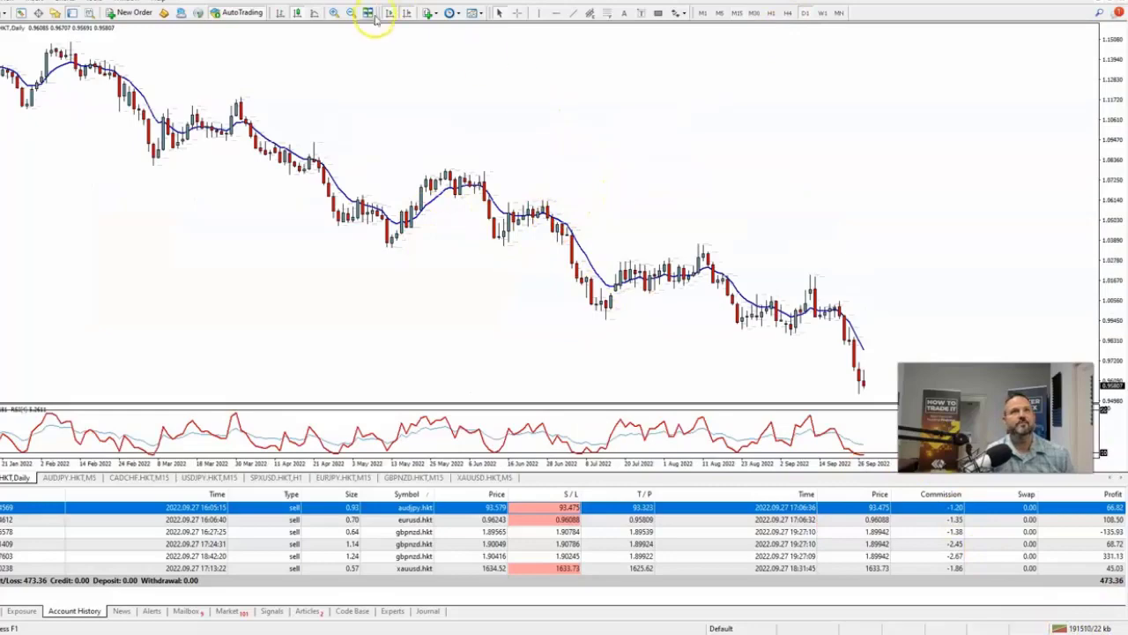
left_click(333, 14)
left_click(332, 14)
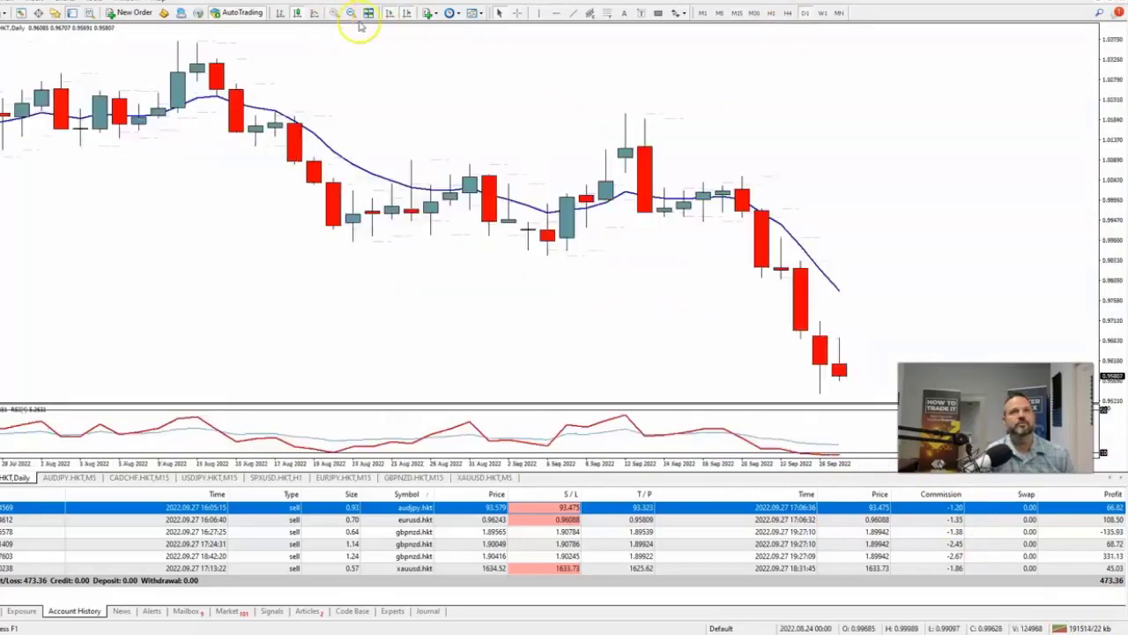
left_click(403, 14)
left_click(405, 15)
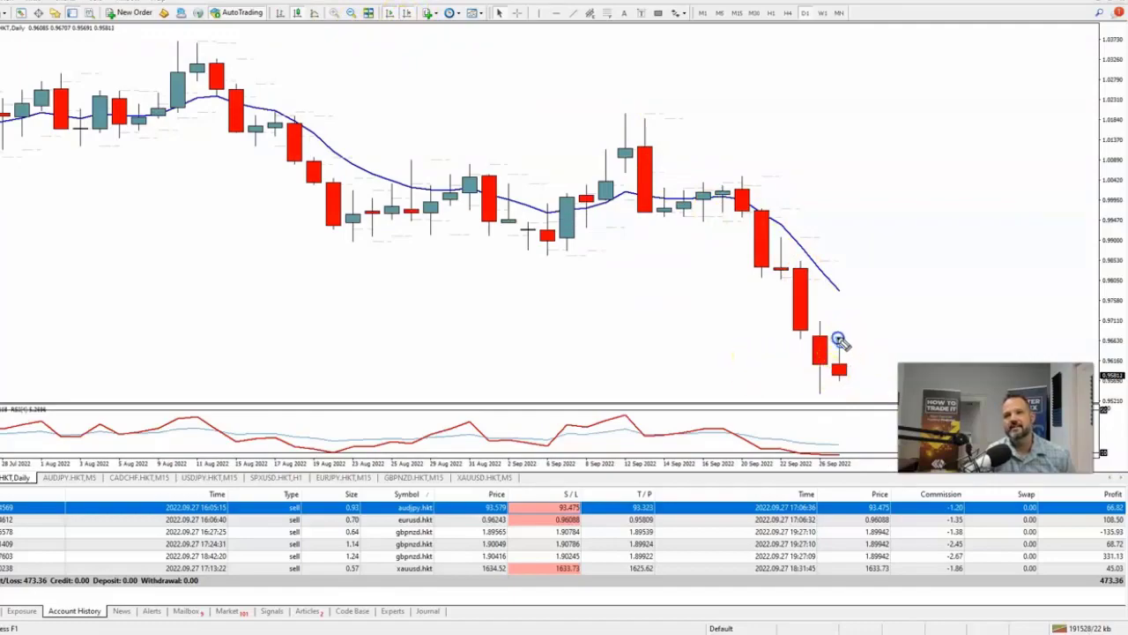
Sketch a horizontal level from the third-to-last daily candle's low across the latest candle's upper wick, circle both touch points, and clear the annotations
mouse_move(838, 338)
left_mouse_down()
mouse_move(818, 335)
mouse_move(849, 334)
left_mouse_up()
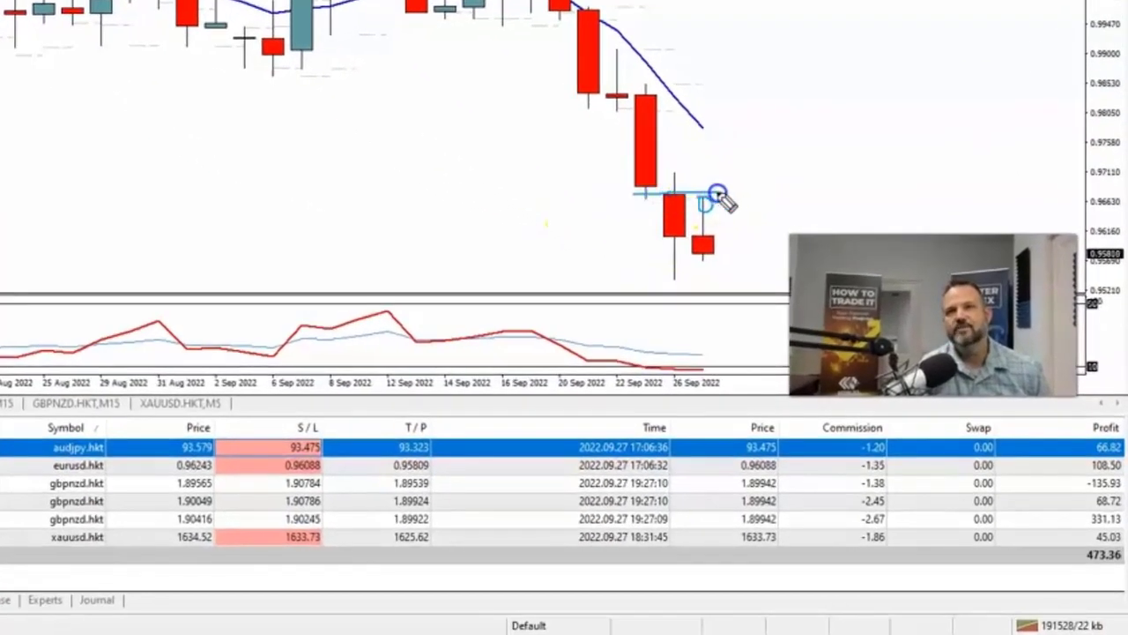
left_click_drag(718, 193, 723, 193)
left_click_drag(646, 193, 633, 198)
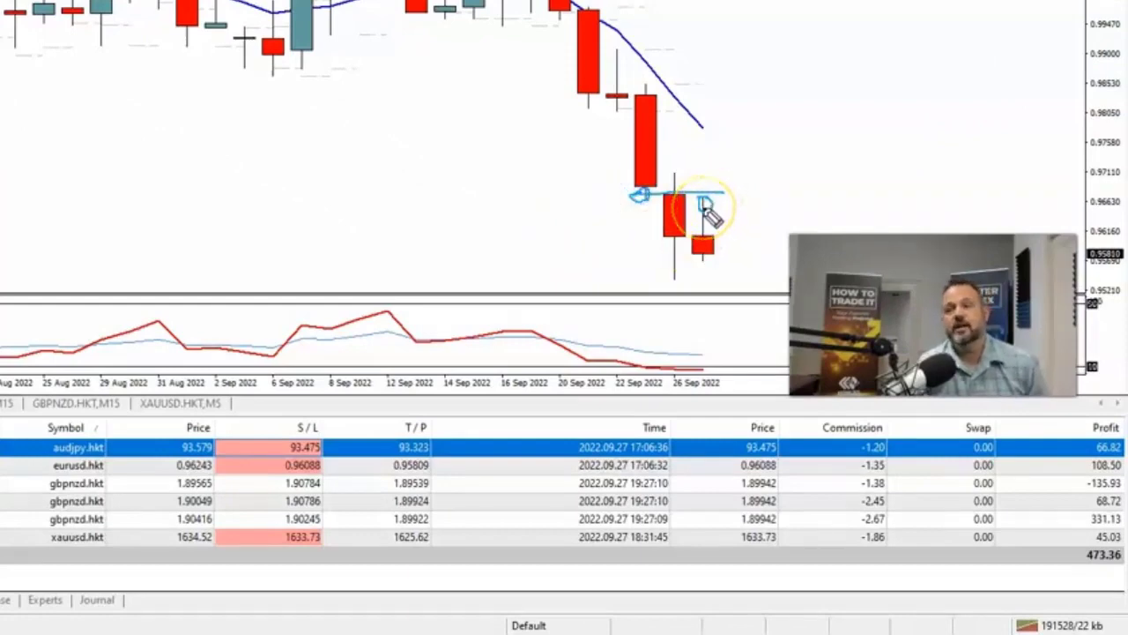
left_click(694, 262)
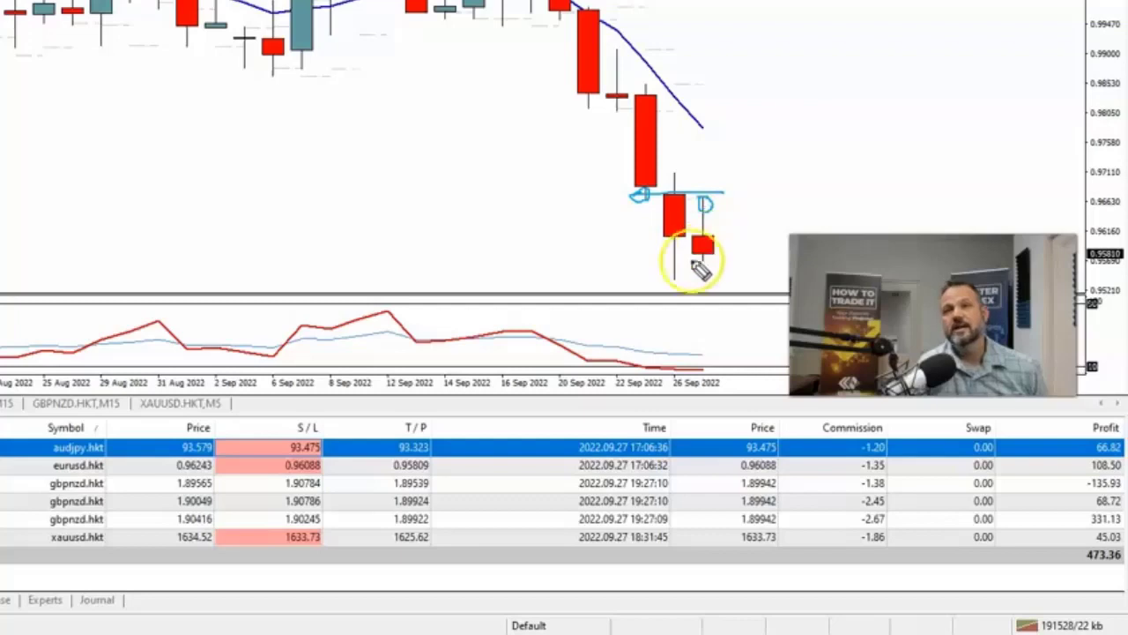
left_click_drag(642, 193, 756, 199)
left_click(718, 195)
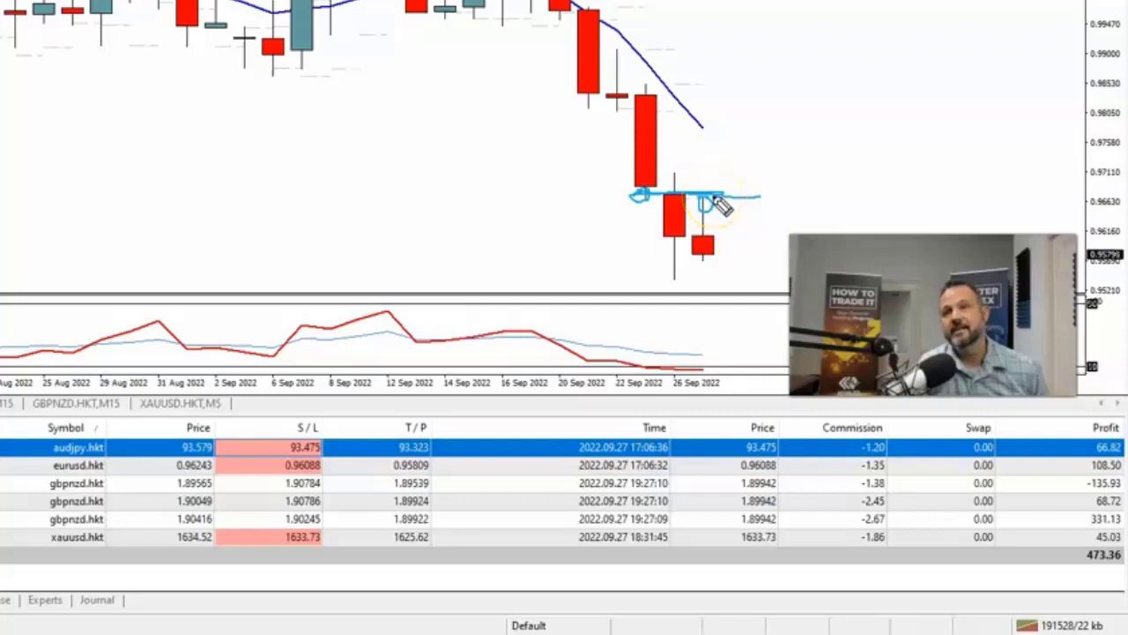
left_click(692, 278)
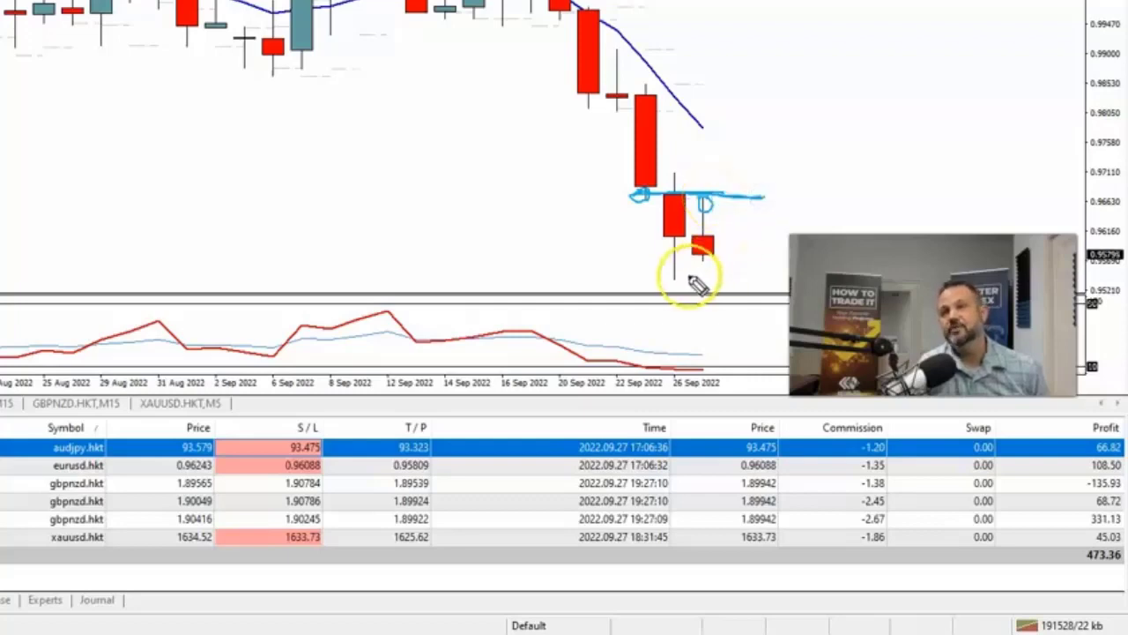
left_click(746, 355)
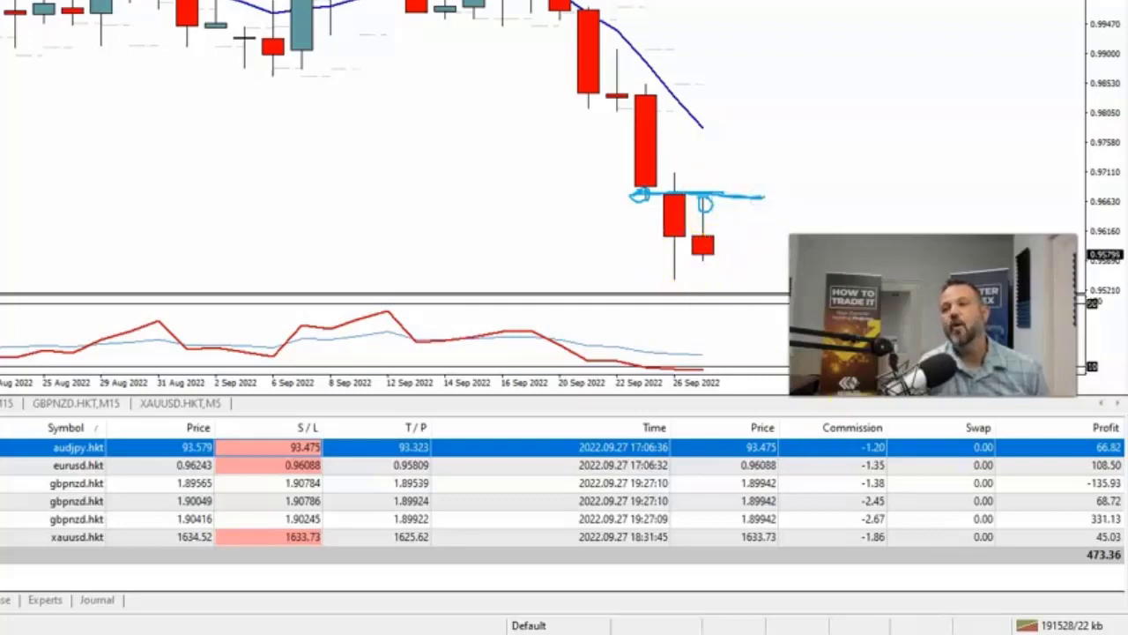
key("Escape")
Return the EURUSD chart to the 15-minute timeframe and select the dashed horizontal line ending near the 27 September session
left_click(718, 447)
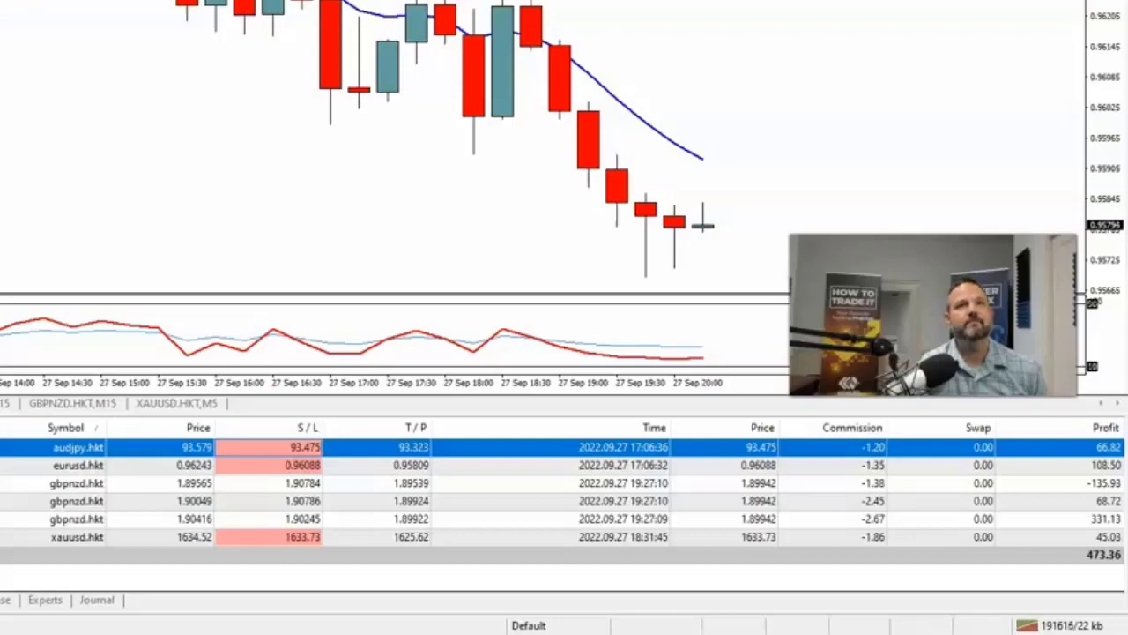
key("minus")
key("minus")
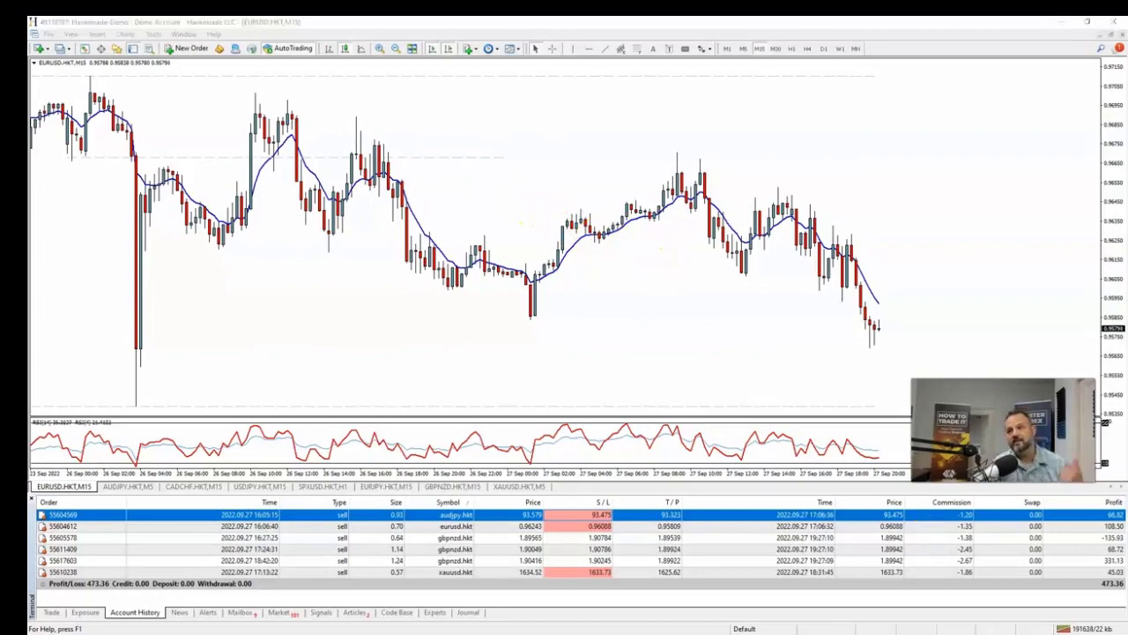
left_click(500, 164)
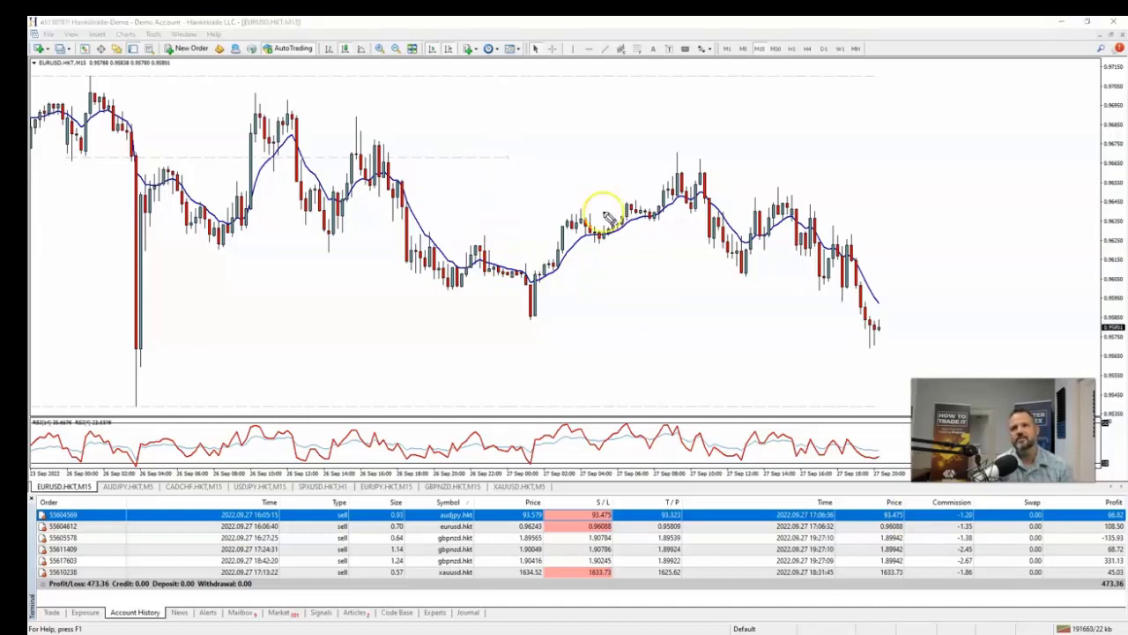
Sketch an extension of the dashed level across the 27 September highs and a second level through the afternoon candles, and clear both annotations
mouse_move(507, 157)
left_mouse_down()
mouse_move(642, 167)
mouse_move(829, 157)
left_mouse_up()
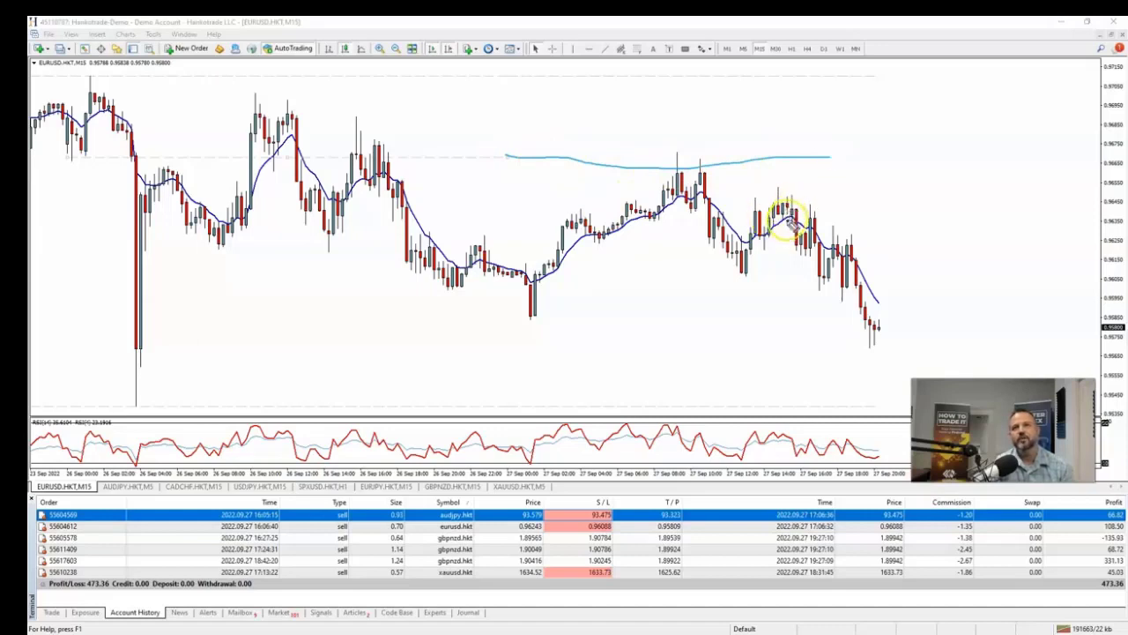
left_click_drag(783, 243, 870, 258)
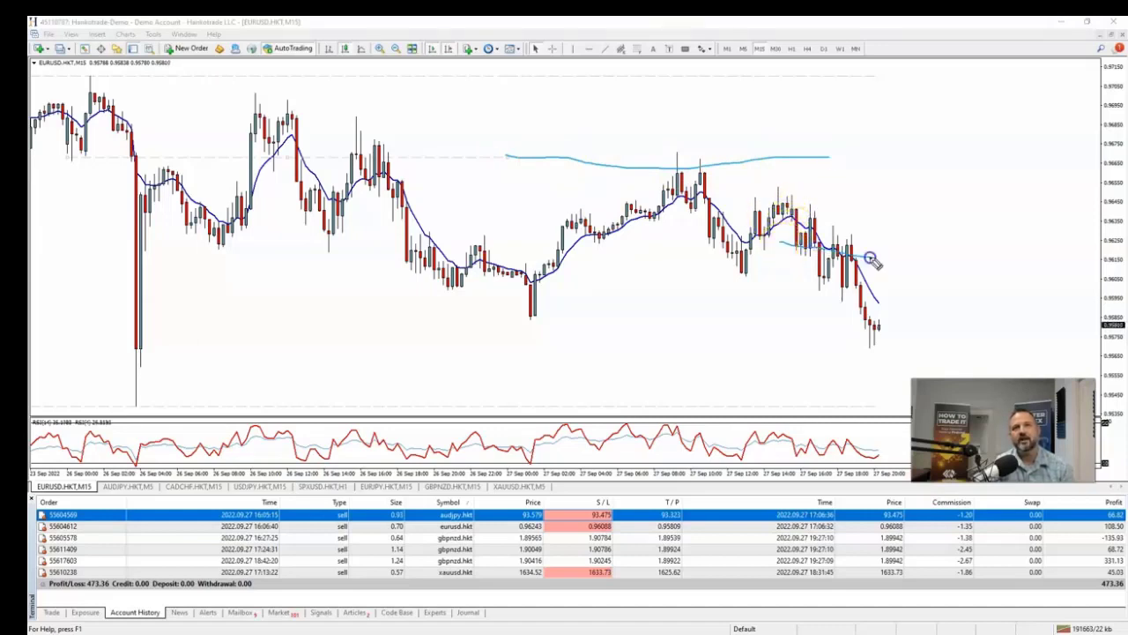
mouse_move(771, 237)
left_mouse_down()
mouse_move(806, 244)
mouse_move(773, 238)
left_mouse_up()
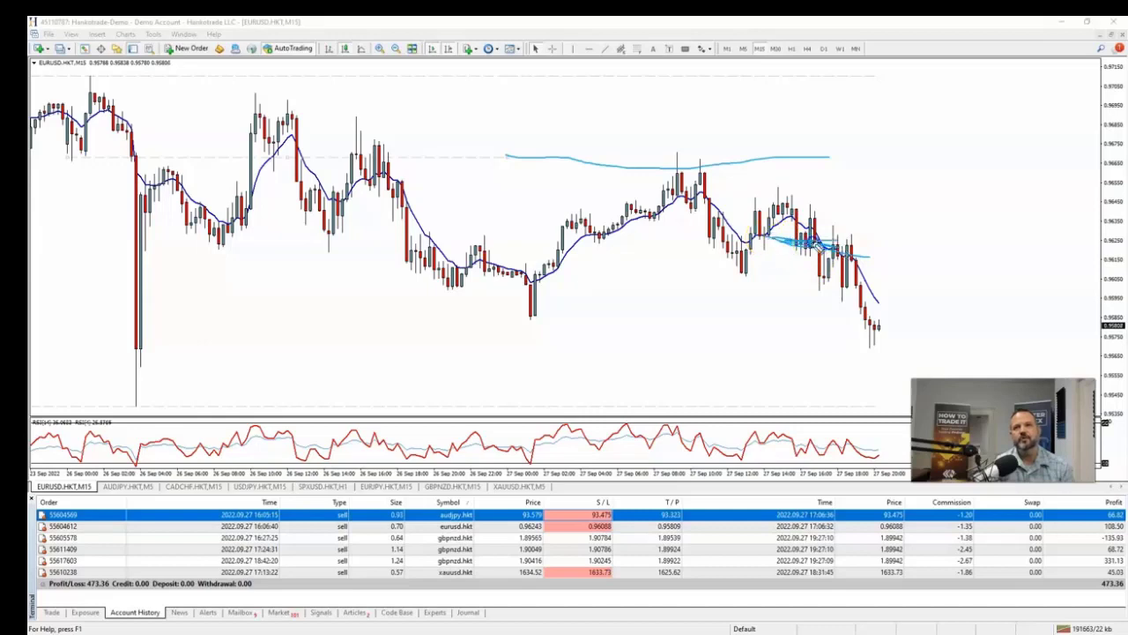
key("Escape")
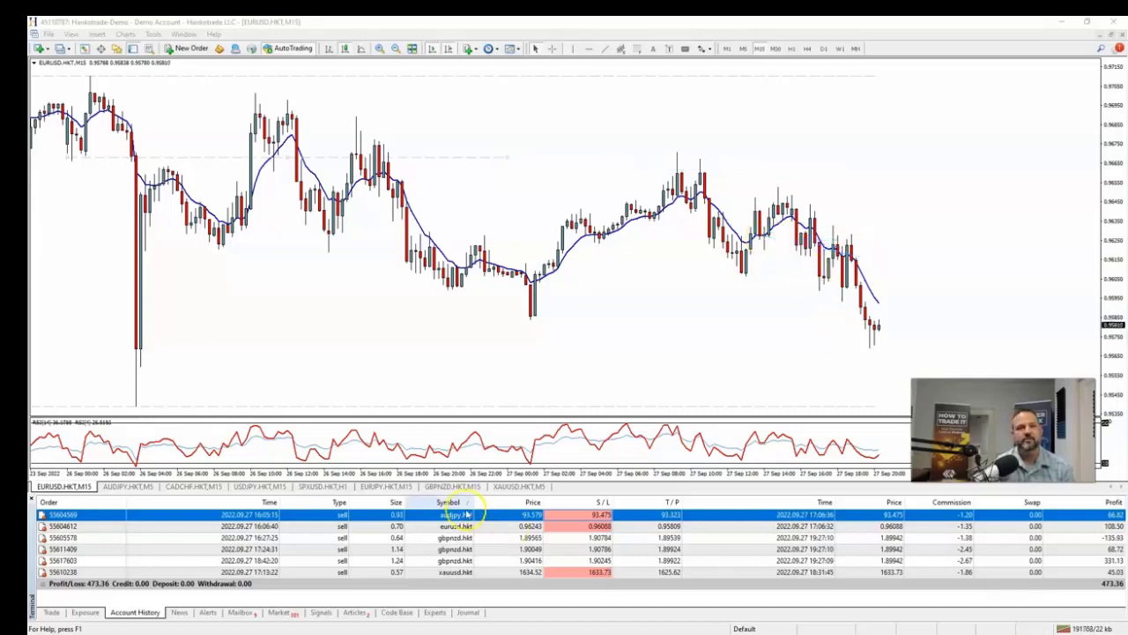
Plot the closed eurusd.hkt trade from the account history on the EURUSD M15 chart
left_click(434, 526)
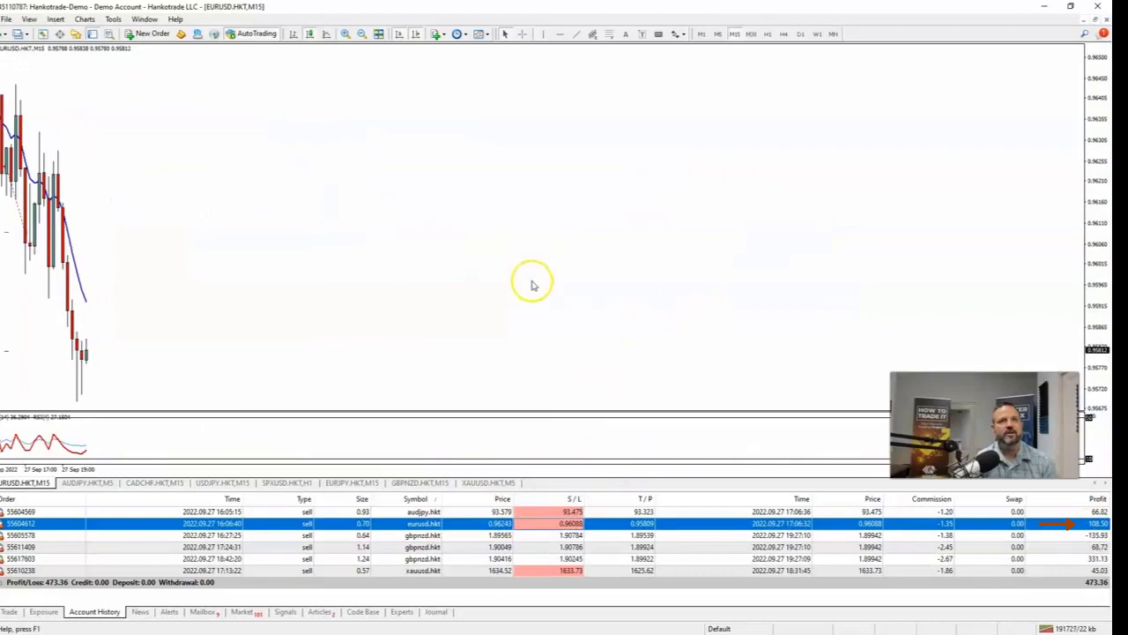
scroll(534, 280, "up", 1)
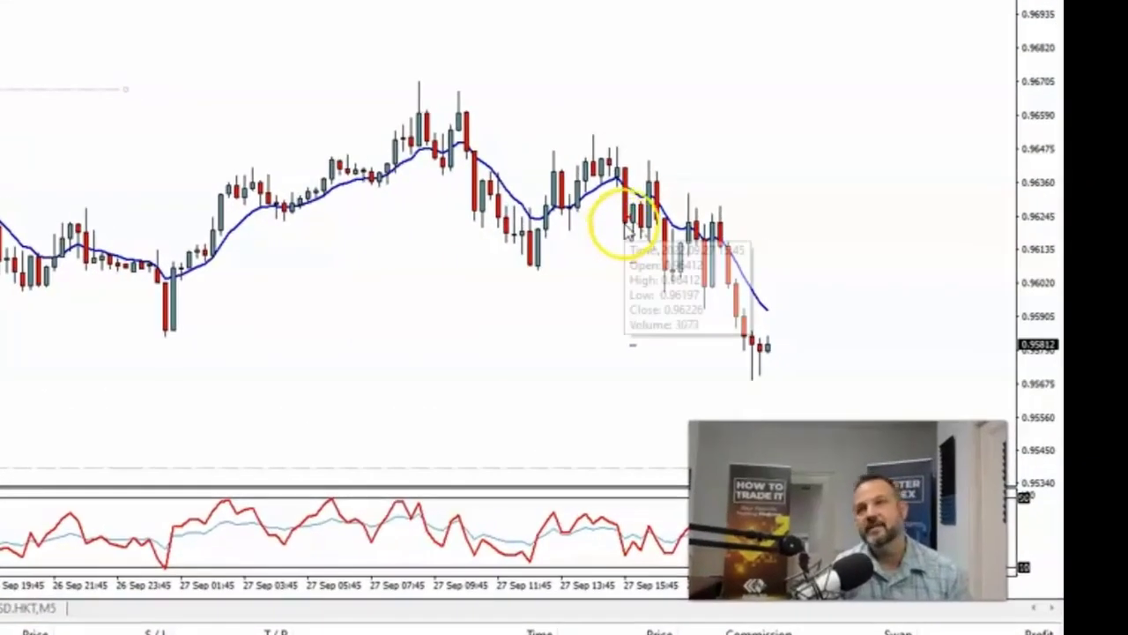
left_click_drag(622, 227, 451, 155)
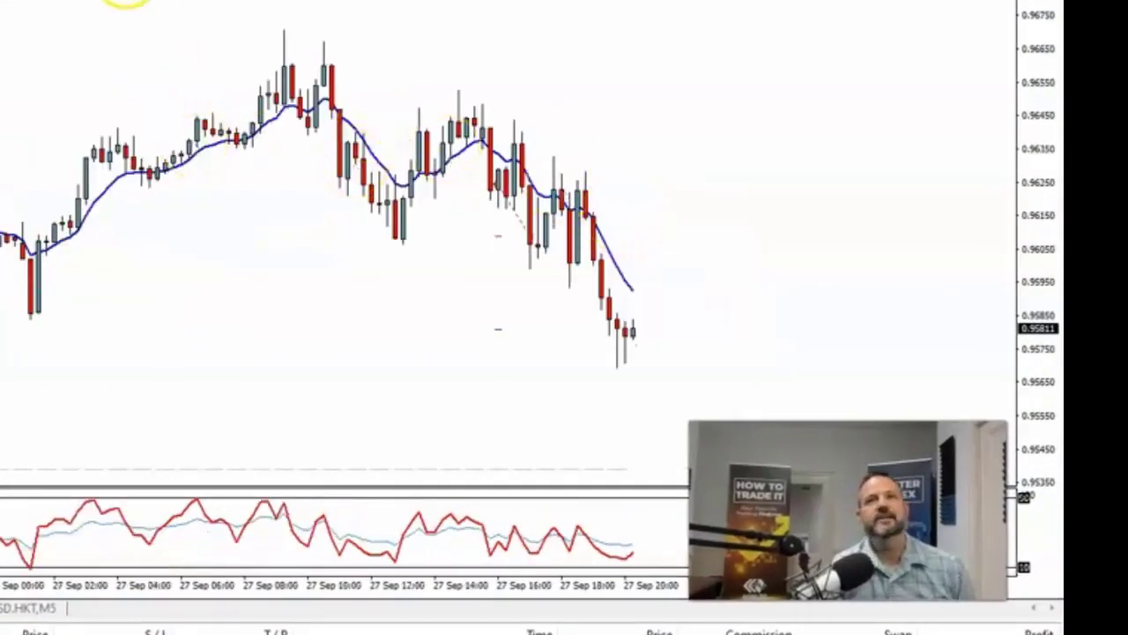
key("plus")
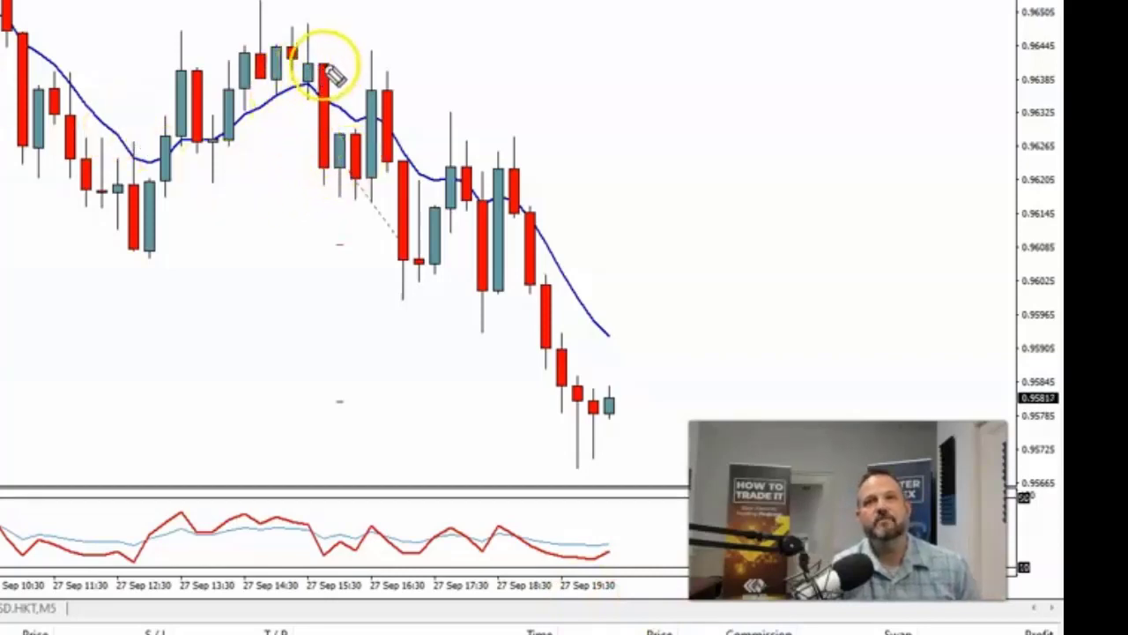
Circle the large bearish candle beside the trade entry and sketch lines along the successive lower swing highs and the following pullback
mouse_move(315, 65)
left_mouse_down()
mouse_move(330, 172)
mouse_move(309, 57)
left_mouse_up()
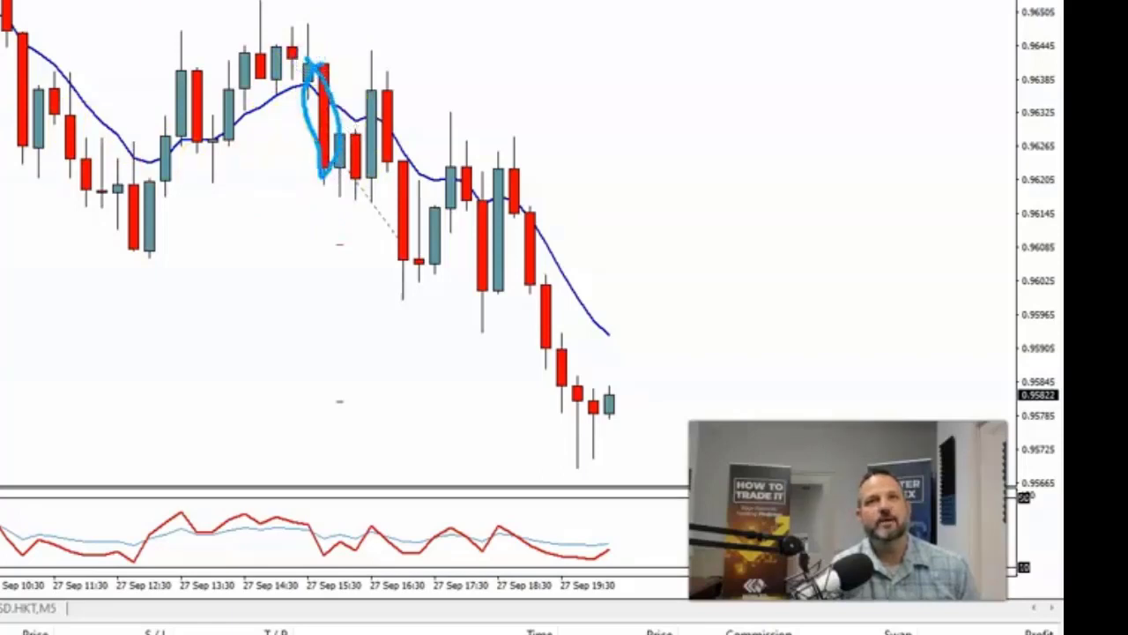
left_click_drag(156, 5, 388, 7)
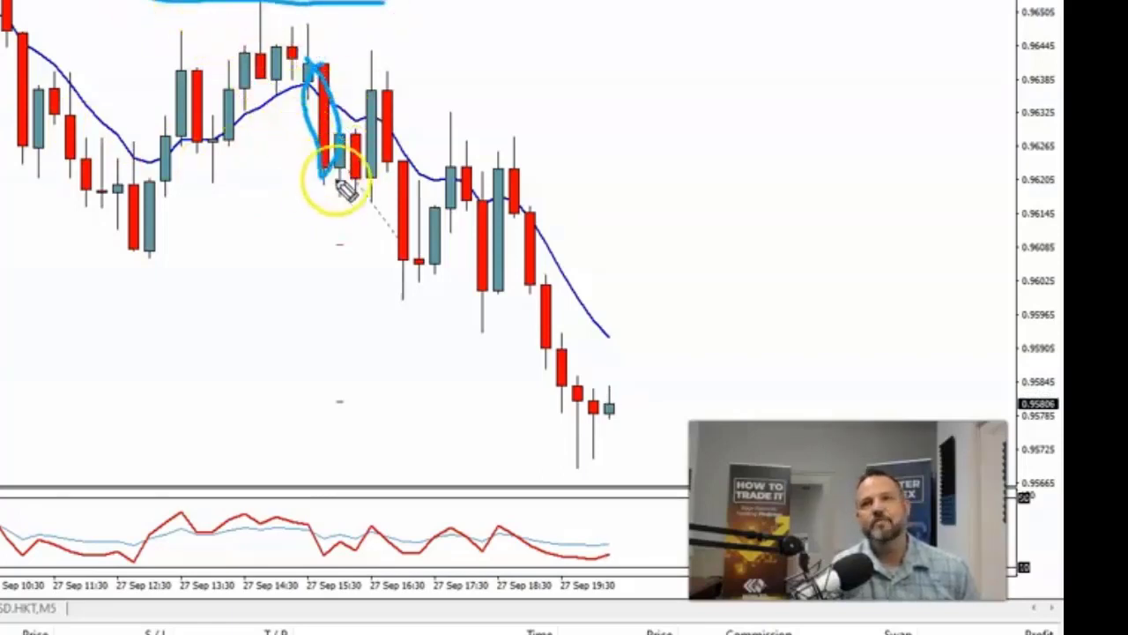
mouse_move(335, 184)
left_mouse_down()
mouse_move(345, 171)
mouse_move(314, 169)
mouse_move(364, 166)
mouse_move(378, 146)
mouse_move(390, 48)
left_mouse_up()
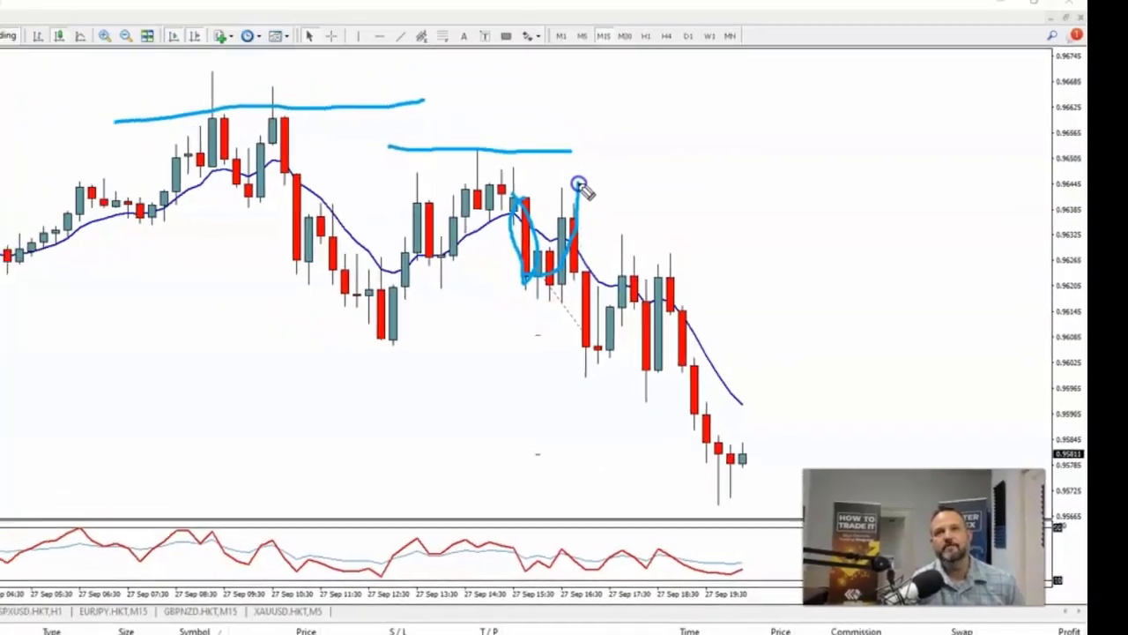
left_click_drag(534, 184, 571, 184)
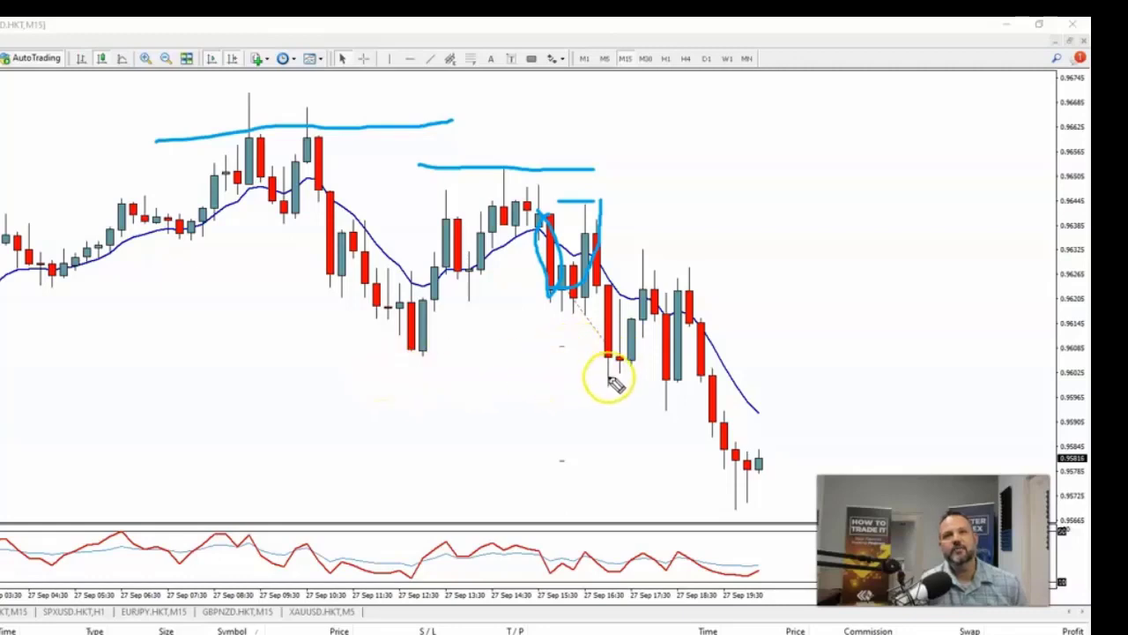
Sketch a support line from the 12:30 low through the trade exit, circle the two later swing highs, and clear all annotations
mouse_move(421, 354)
left_mouse_down()
mouse_move(645, 356)
mouse_move(615, 333)
mouse_move(605, 376)
mouse_move(605, 340)
mouse_move(618, 335)
left_mouse_up()
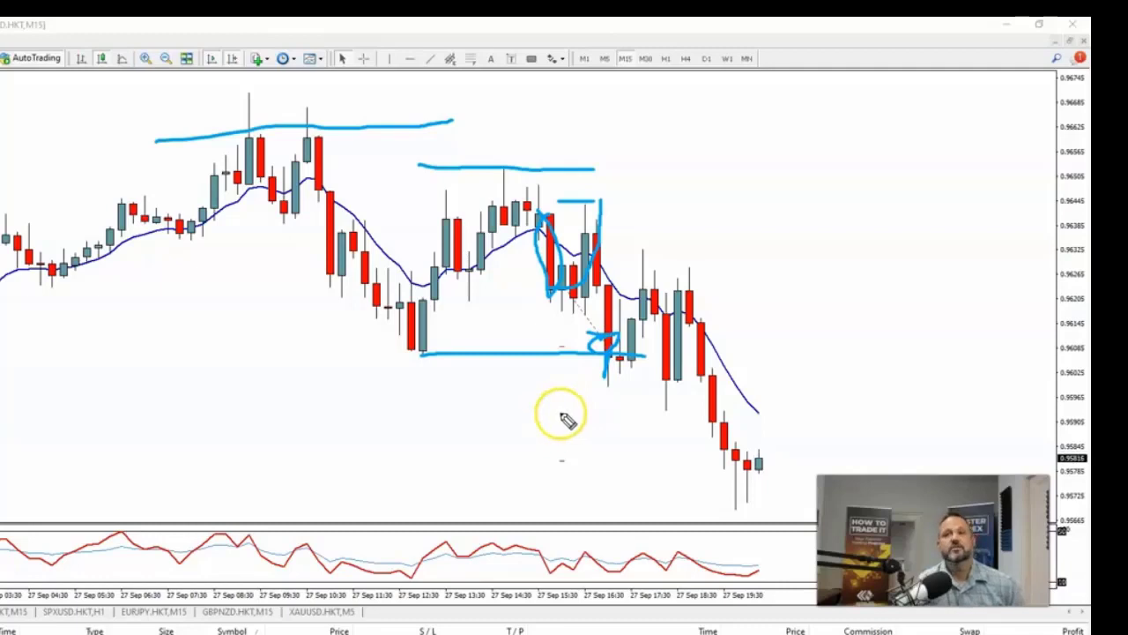
mouse_move(647, 291)
left_mouse_down()
mouse_move(644, 259)
mouse_move(667, 277)
mouse_move(625, 275)
mouse_move(648, 293)
mouse_move(701, 270)
mouse_move(668, 282)
mouse_move(677, 293)
left_mouse_up()
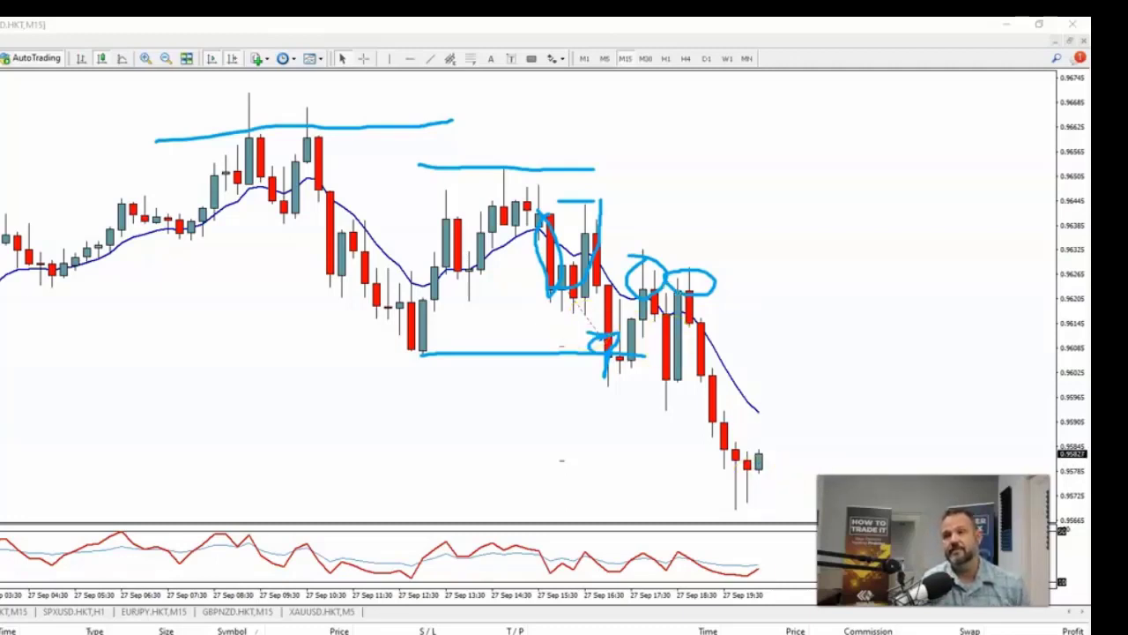
key("Escape")
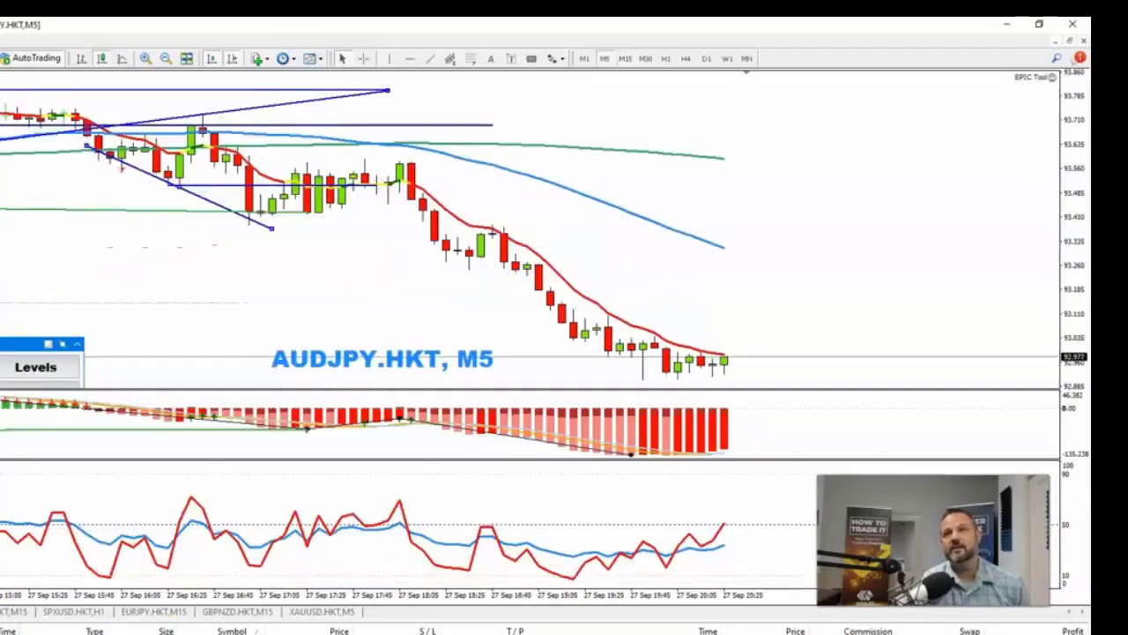
Apply the Rsi trader template to the AUDJPY M5 chart
right_click(371, 255)
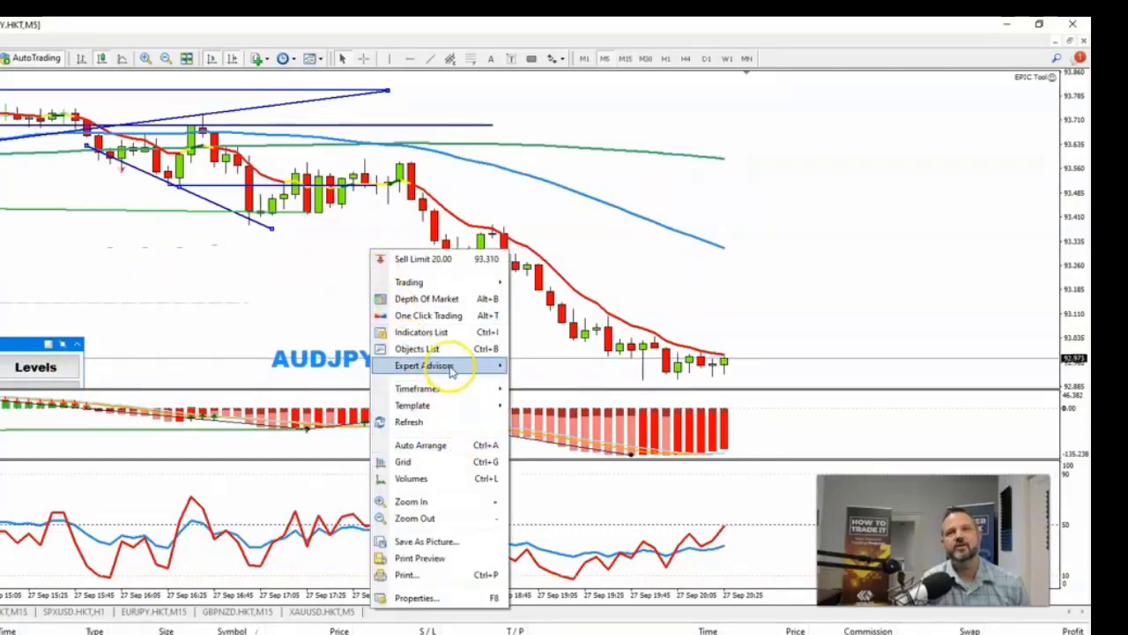
mouse_move(456, 415)
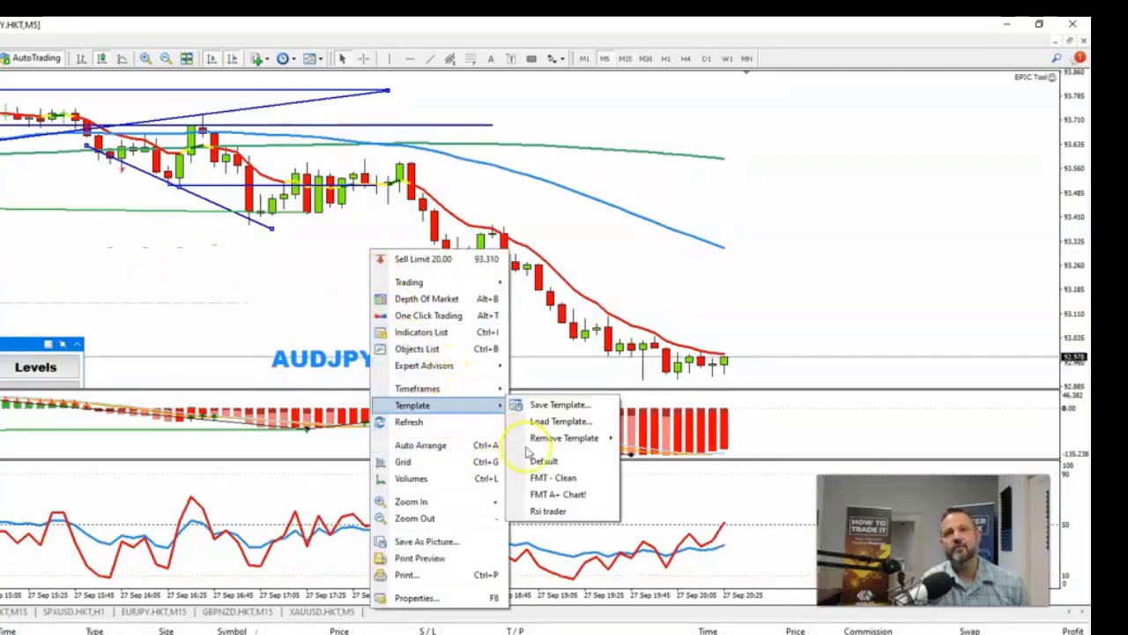
left_click(537, 495)
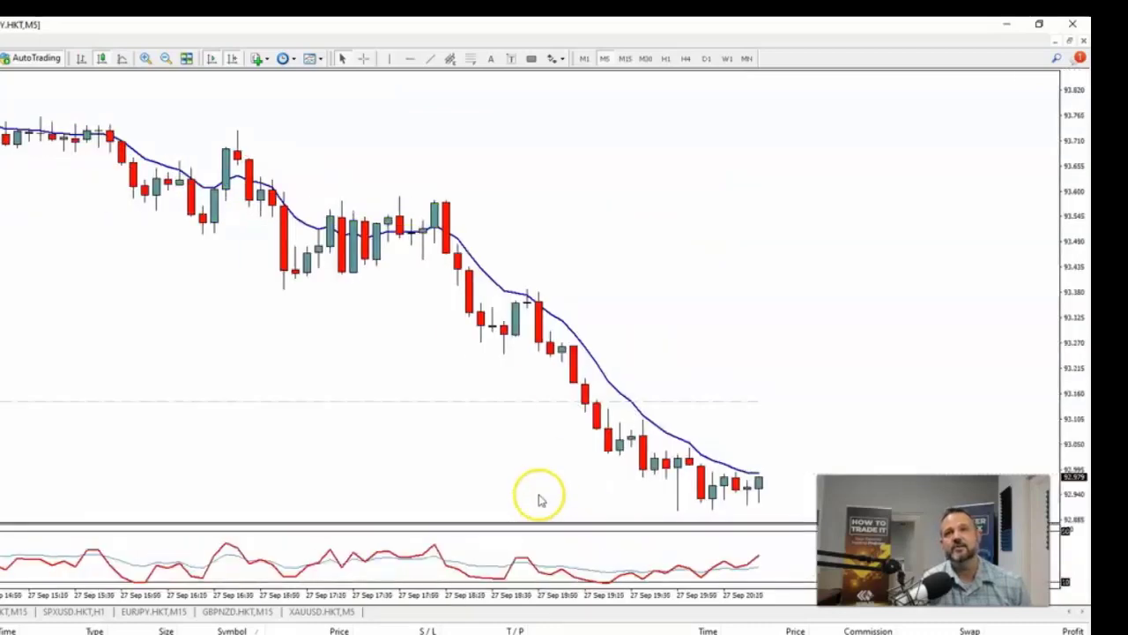
Switch the AUDJPY chart to the D1 timeframe and enlarge the latest daily candles
left_click(164, 62)
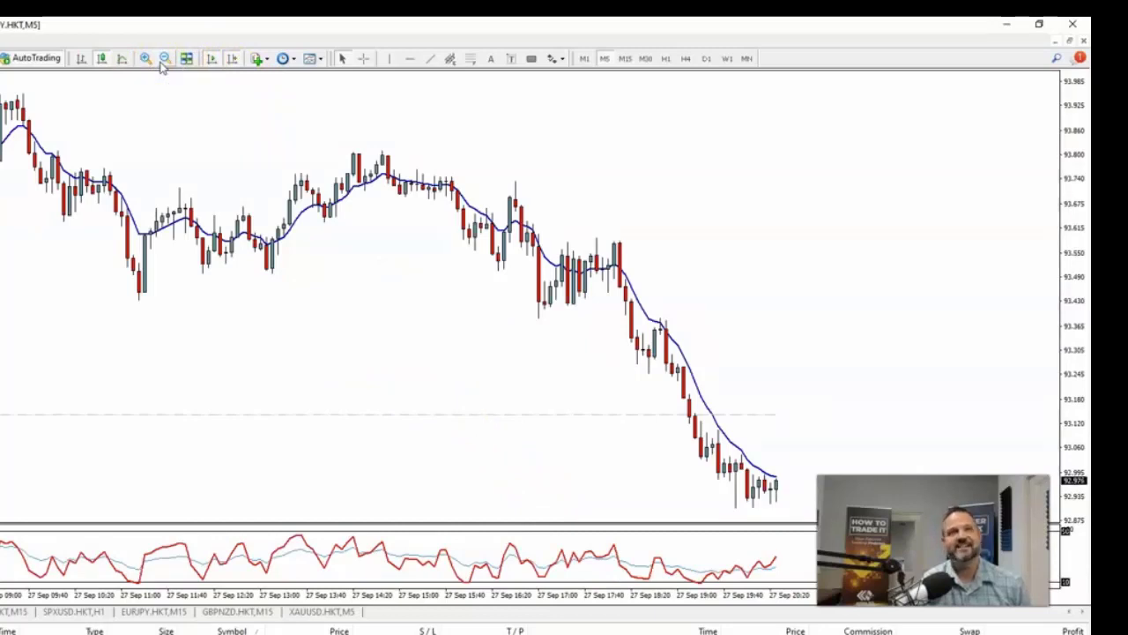
left_click(146, 61)
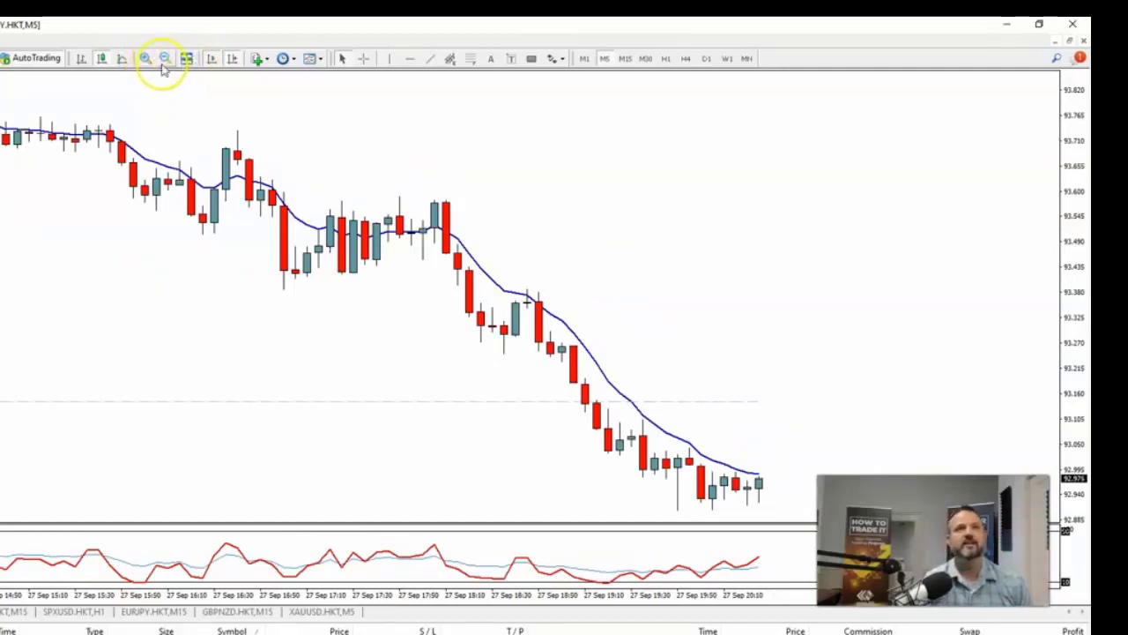
left_click(165, 58)
left_click(165, 59)
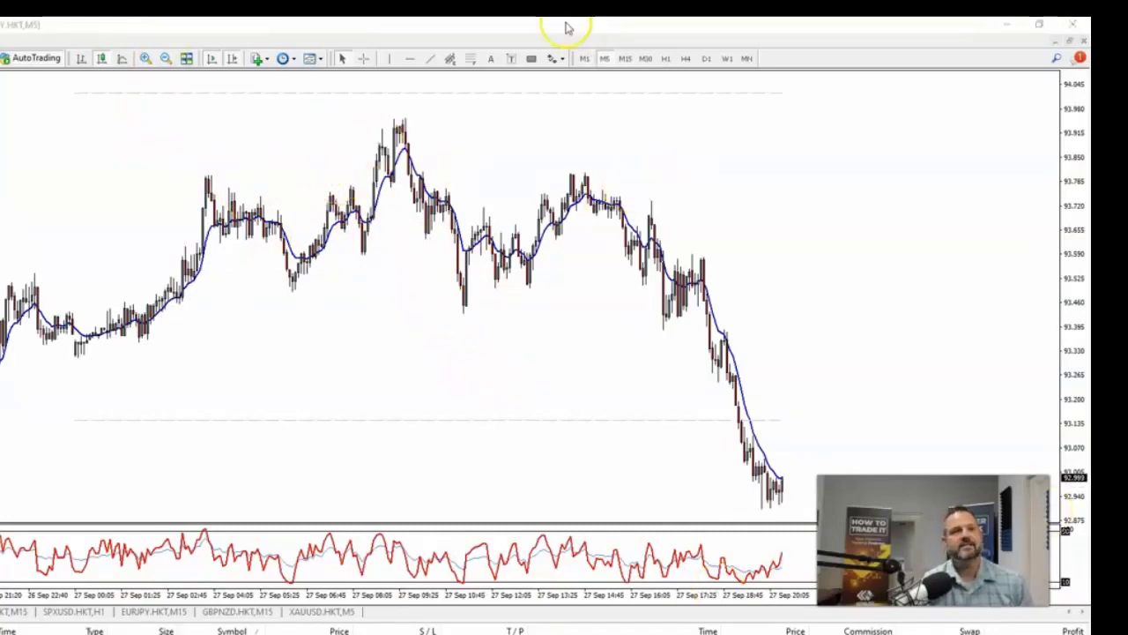
left_click(706, 58)
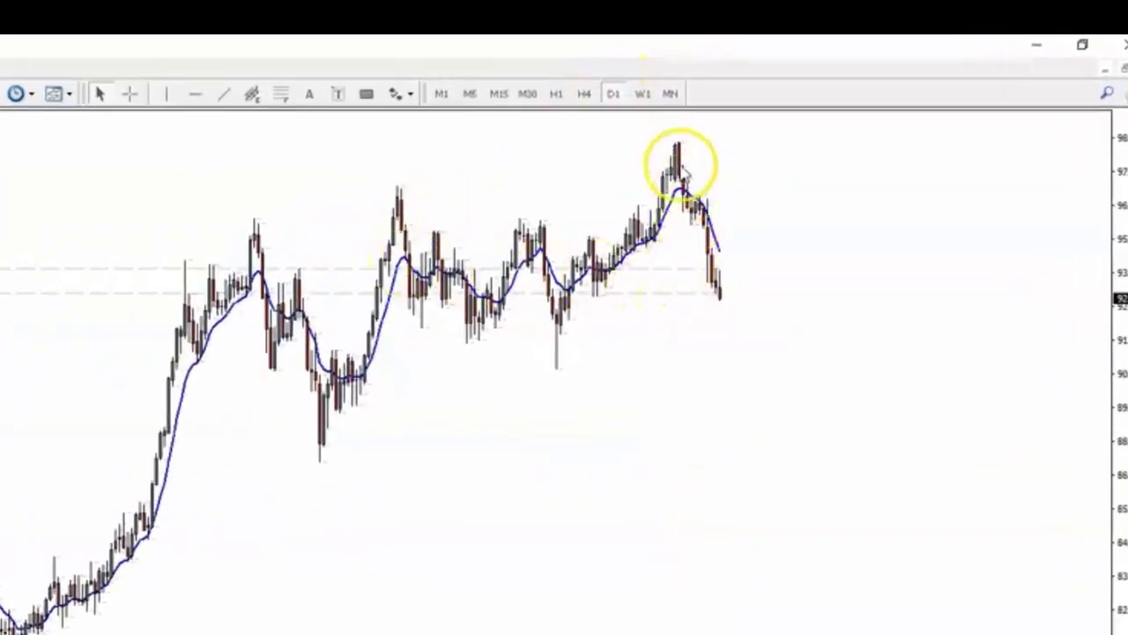
mouse_move(726, 308)
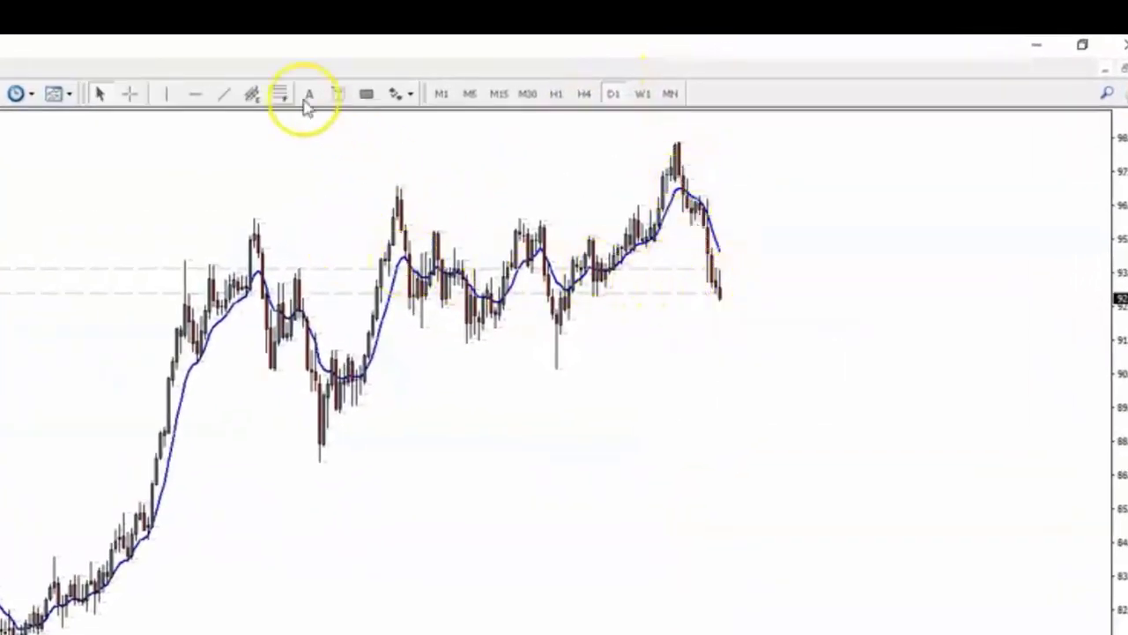
key("plus")
key("plus")
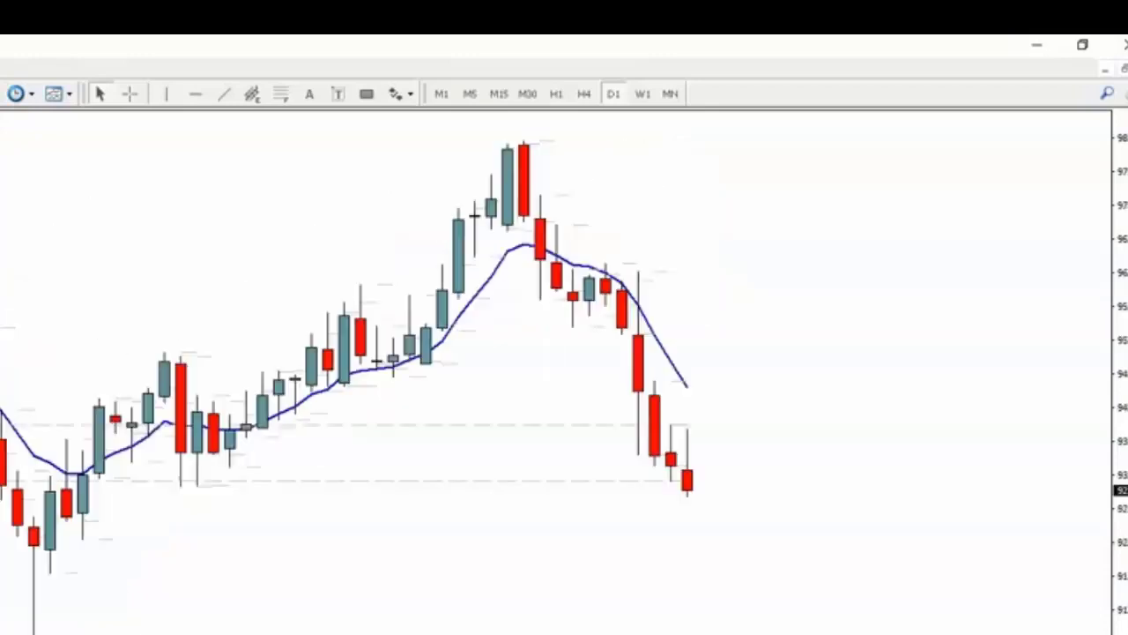
Check the highs of the last two AUDJPY daily candles with the crosshair and circle them
middle_click(724, 441)
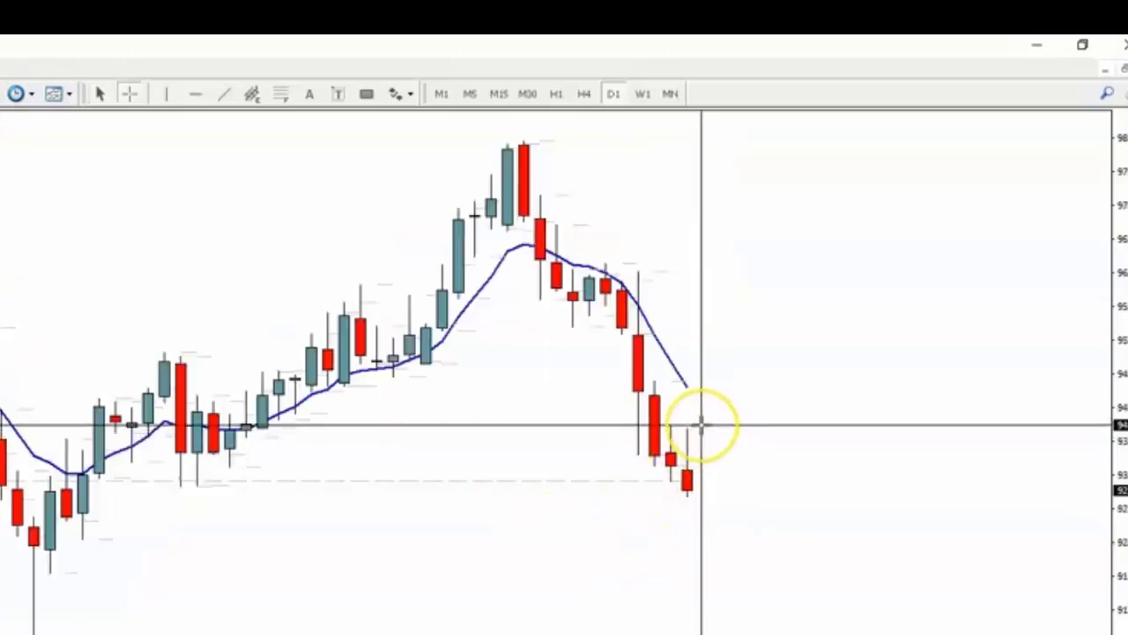
middle_click(701, 425)
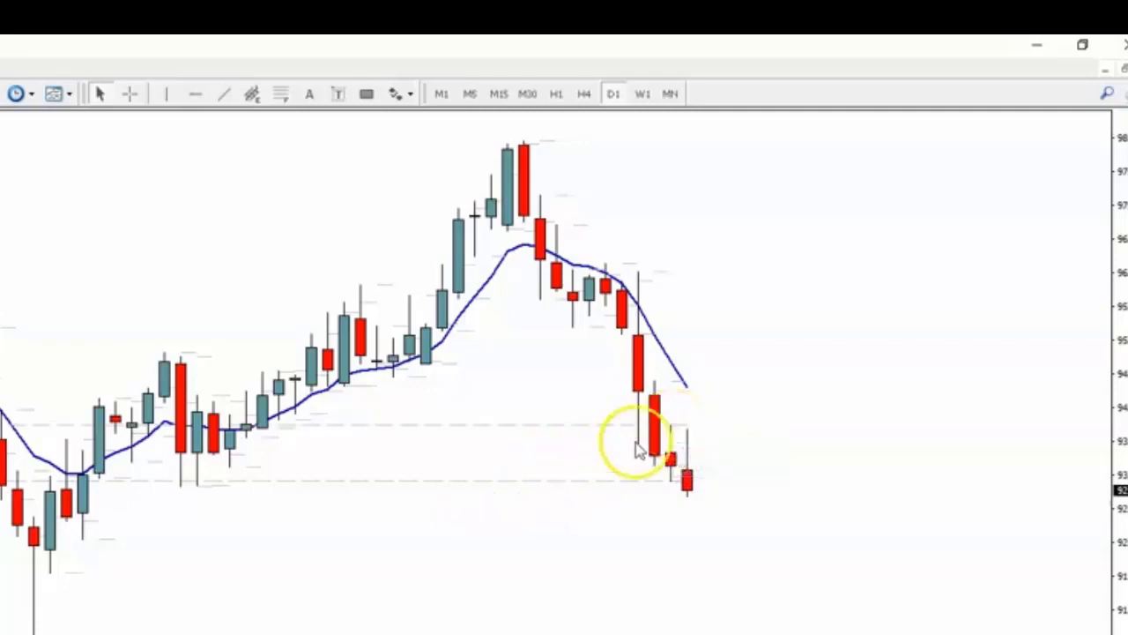
left_click(686, 432)
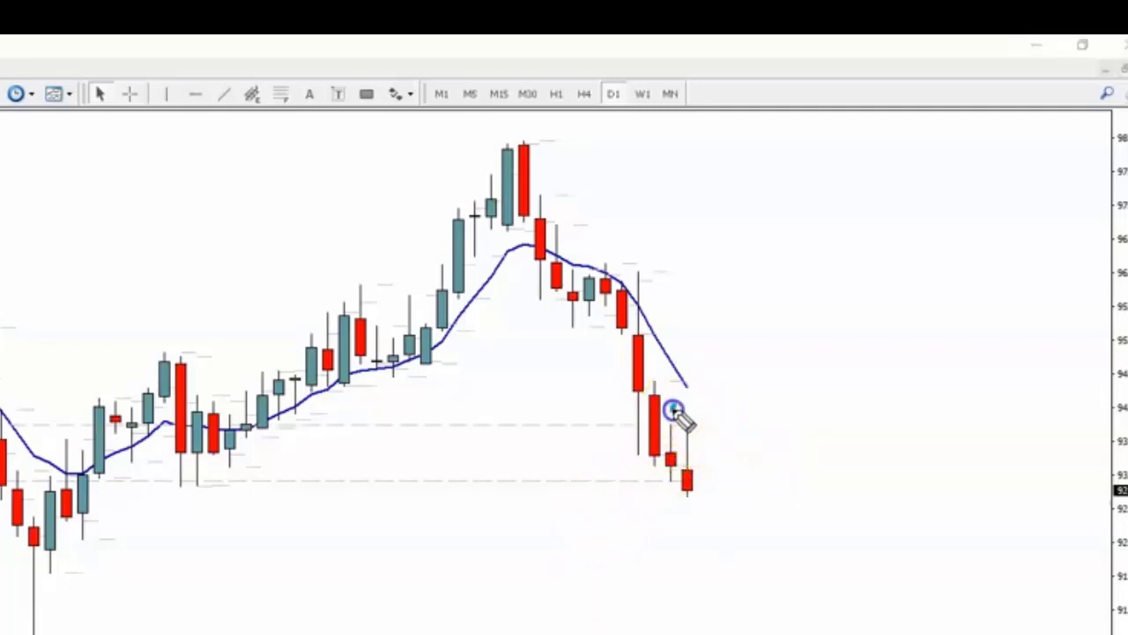
mouse_move(675, 411)
left_mouse_down()
mouse_move(677, 436)
mouse_move(682, 416)
left_mouse_up()
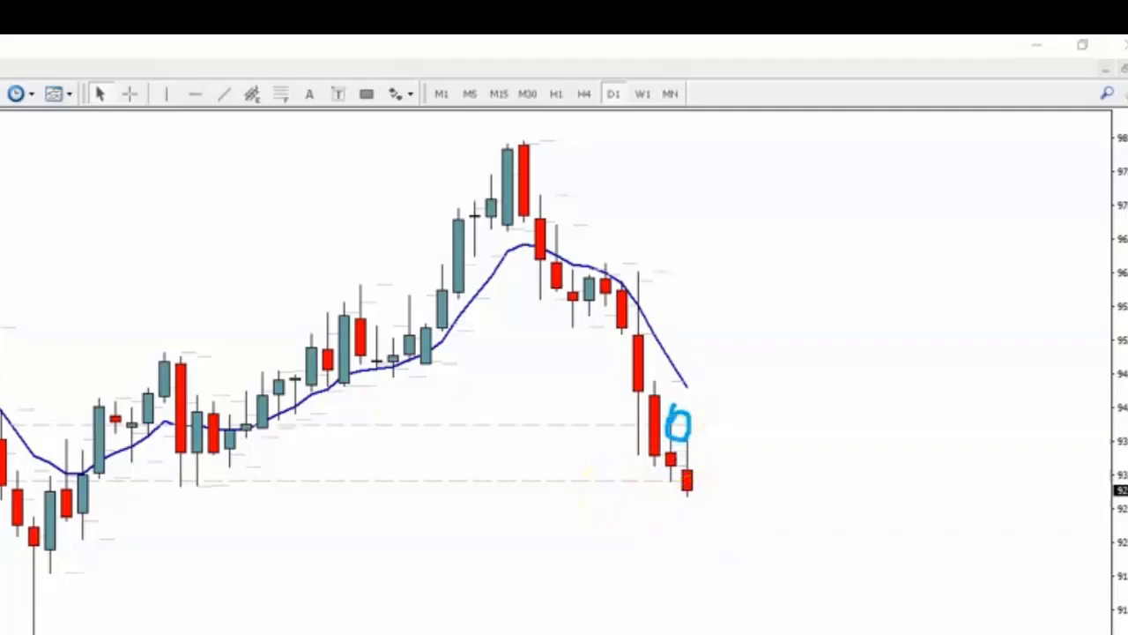
Switch AUDJPY to M15, circle the two latest swing highs, sketch the rising support and the sell-off, and clear all annotations
left_click(495, 96)
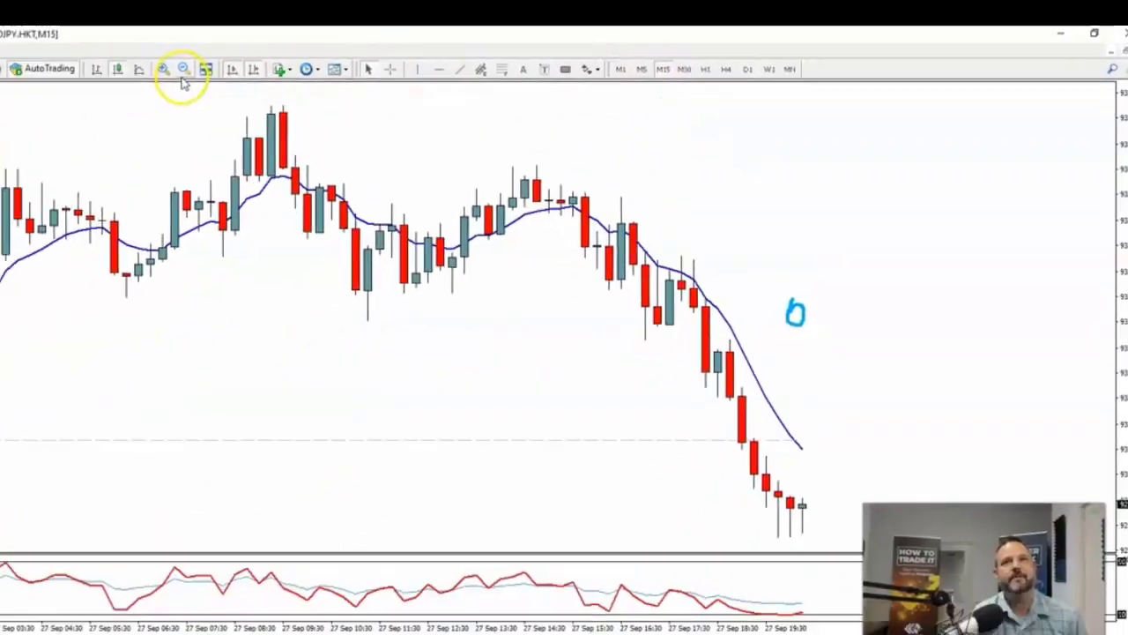
left_click(184, 74)
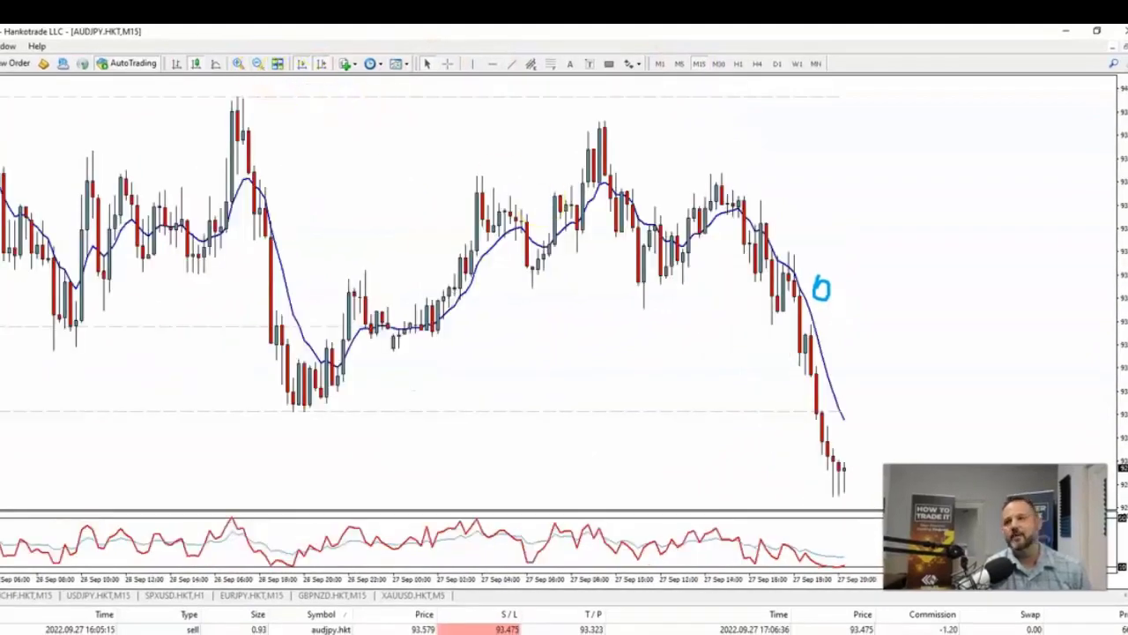
left_click_drag(589, 118, 614, 128)
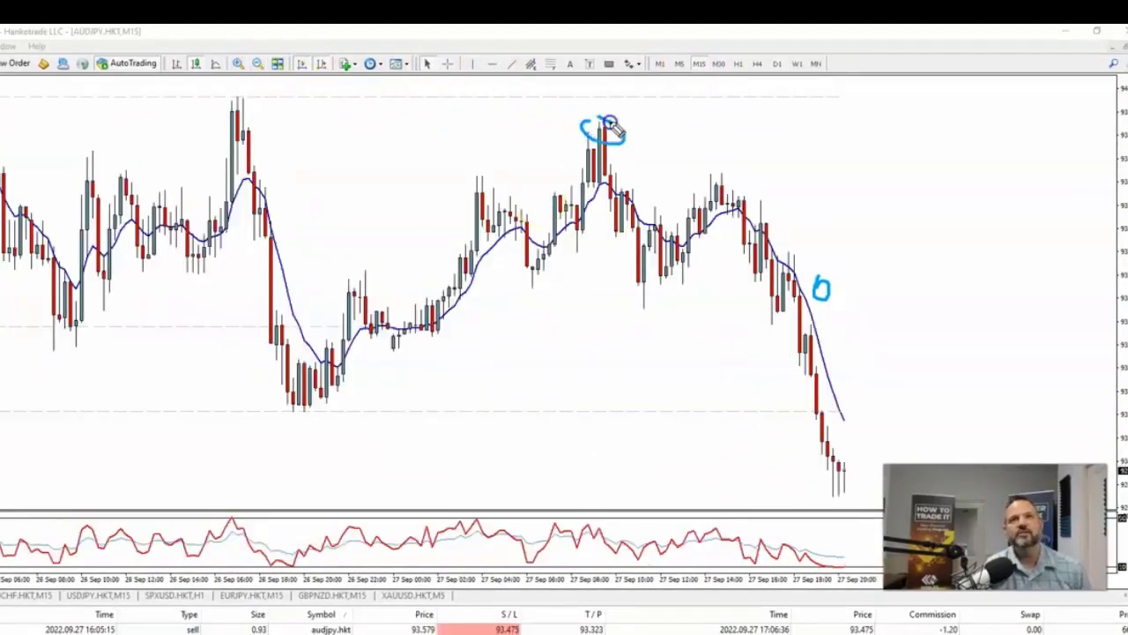
mouse_move(335, 401)
left_mouse_down()
mouse_move(623, 204)
mouse_move(662, 161)
mouse_move(694, 199)
mouse_move(737, 186)
mouse_move(848, 479)
mouse_move(793, 375)
left_mouse_up()
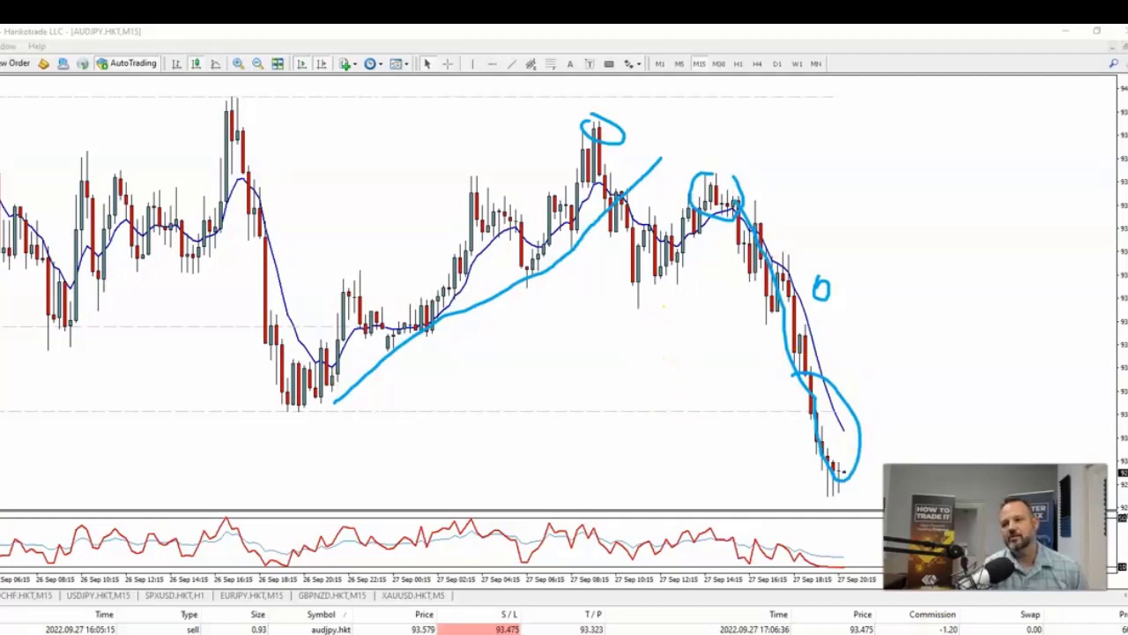
key("Escape")
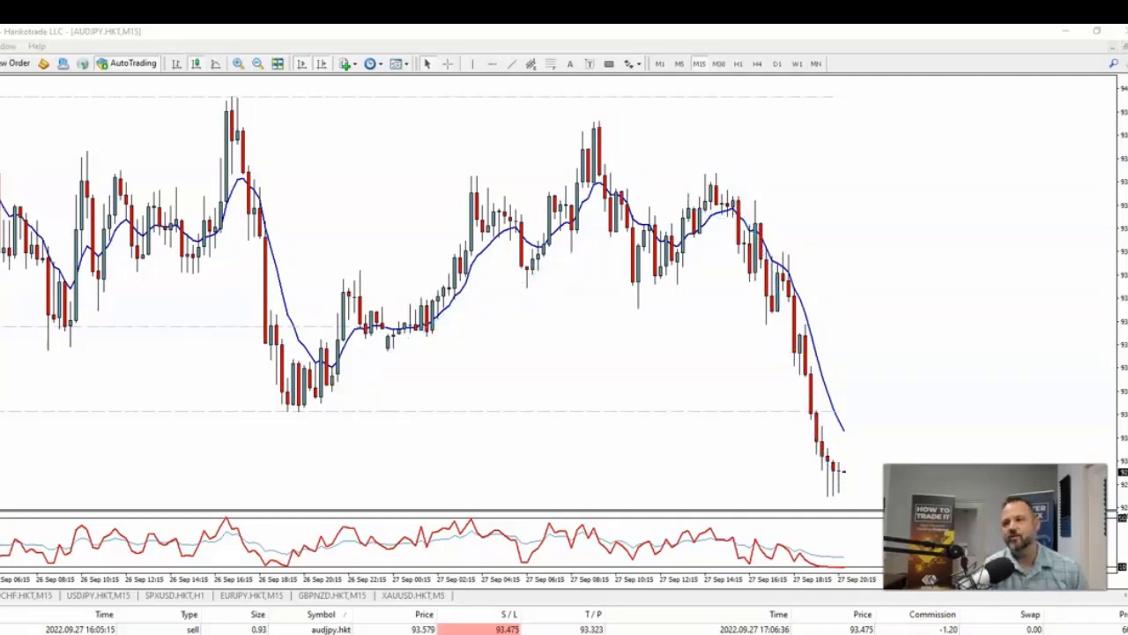
Plot the closed audjpy.hkt trade from the account history on the AUDJPY M15 chart and trace it from entry to exit
left_click(196, 626)
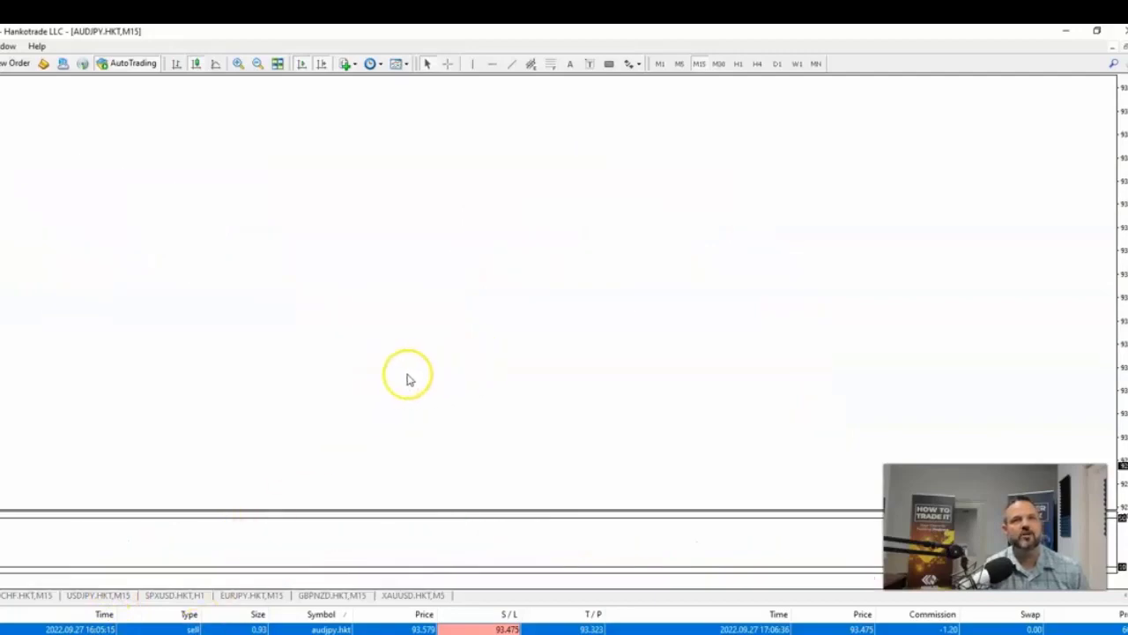
middle_click(736, 256)
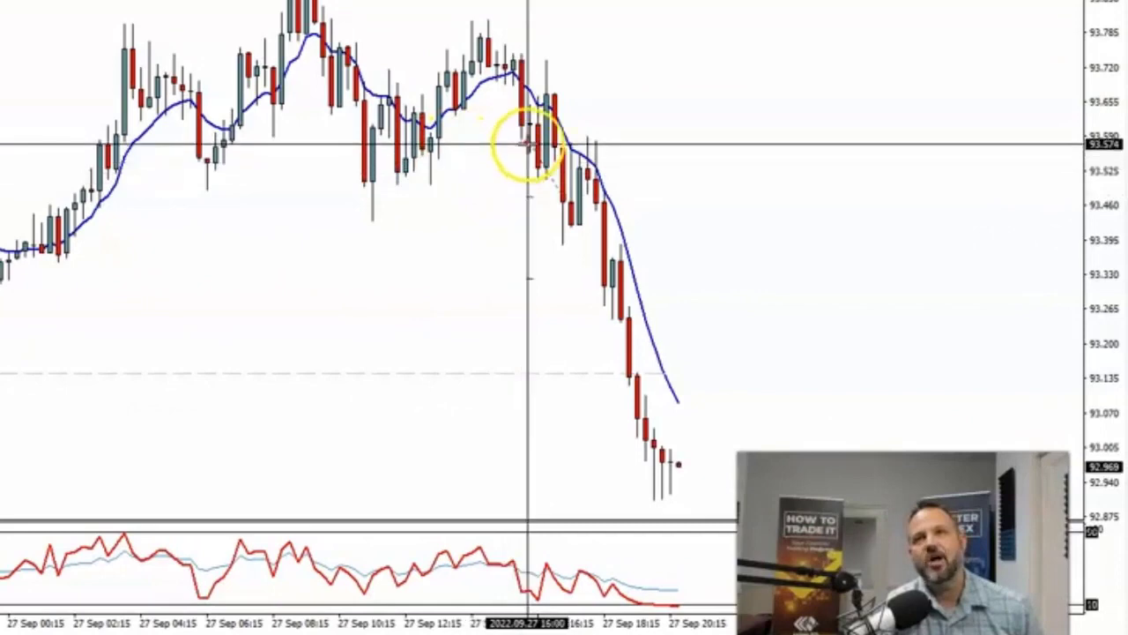
left_click_drag(527, 143, 569, 210)
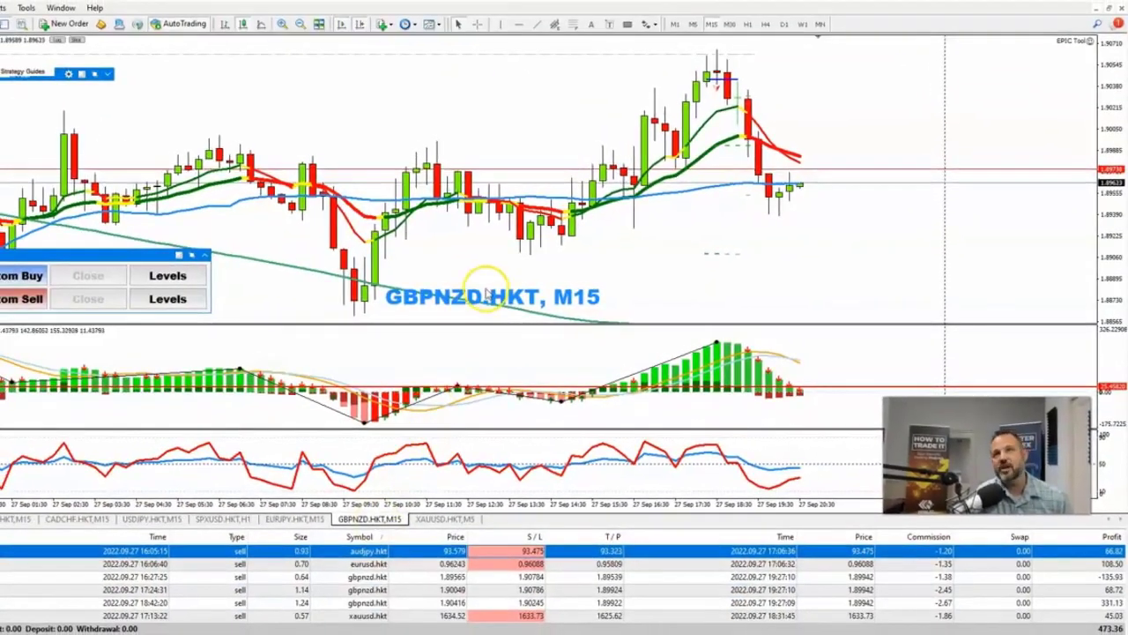
Apply the Rsi trader template to the GBPNZD M15 chart
right_click(511, 157)
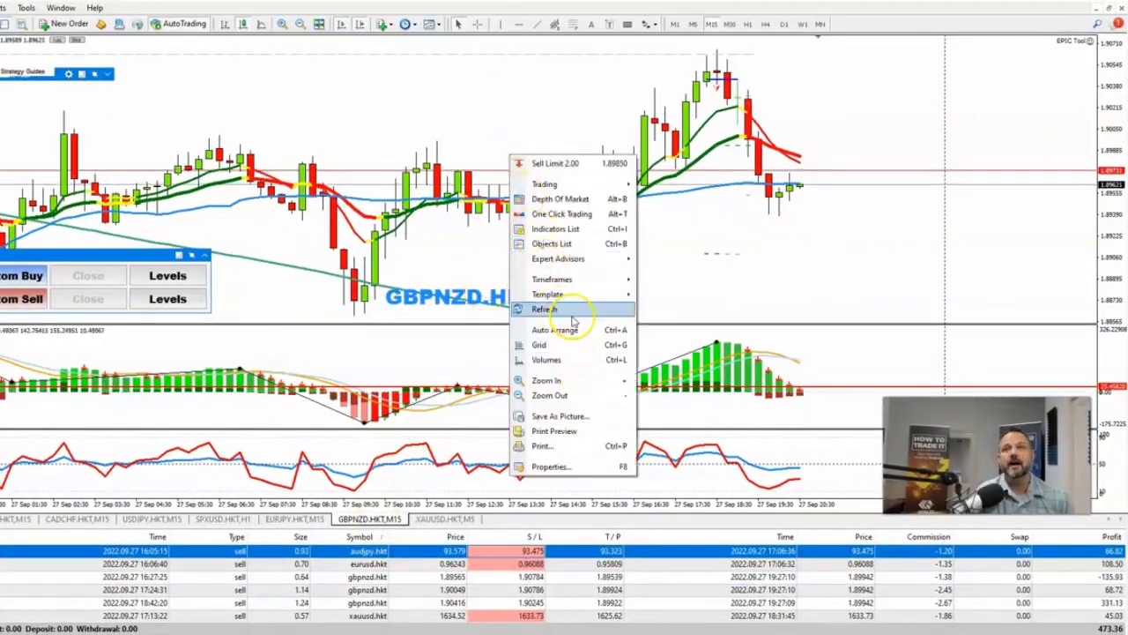
mouse_move(585, 297)
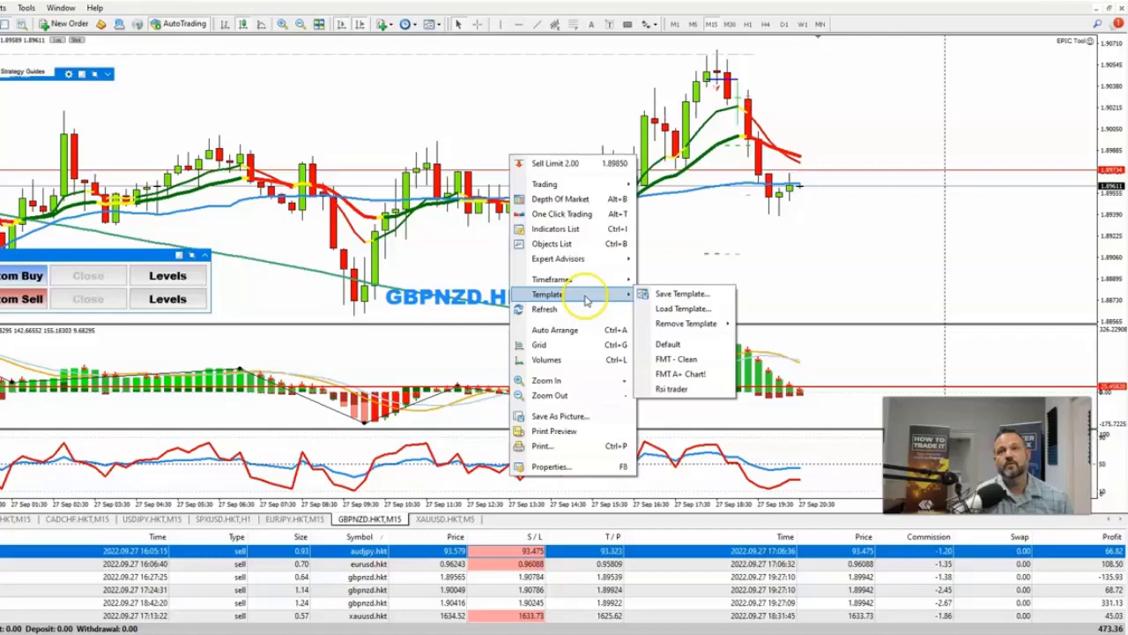
left_click(677, 389)
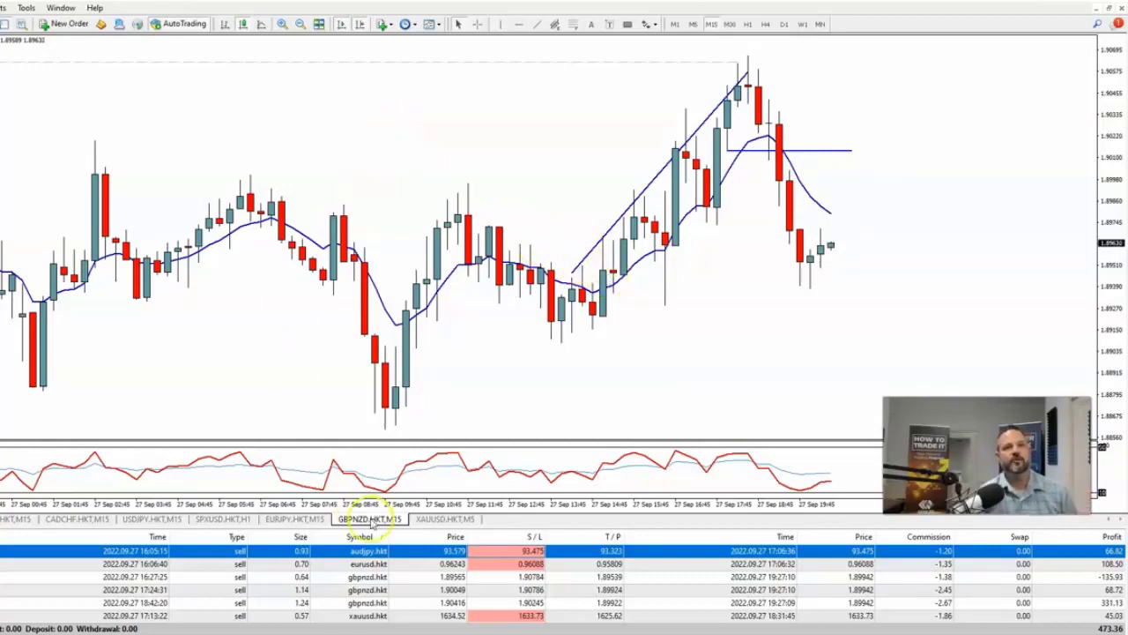
Switch the GBPNZD chart to D1 and place a horizontal line across the last two daily highs at 1.90644
left_click(784, 25)
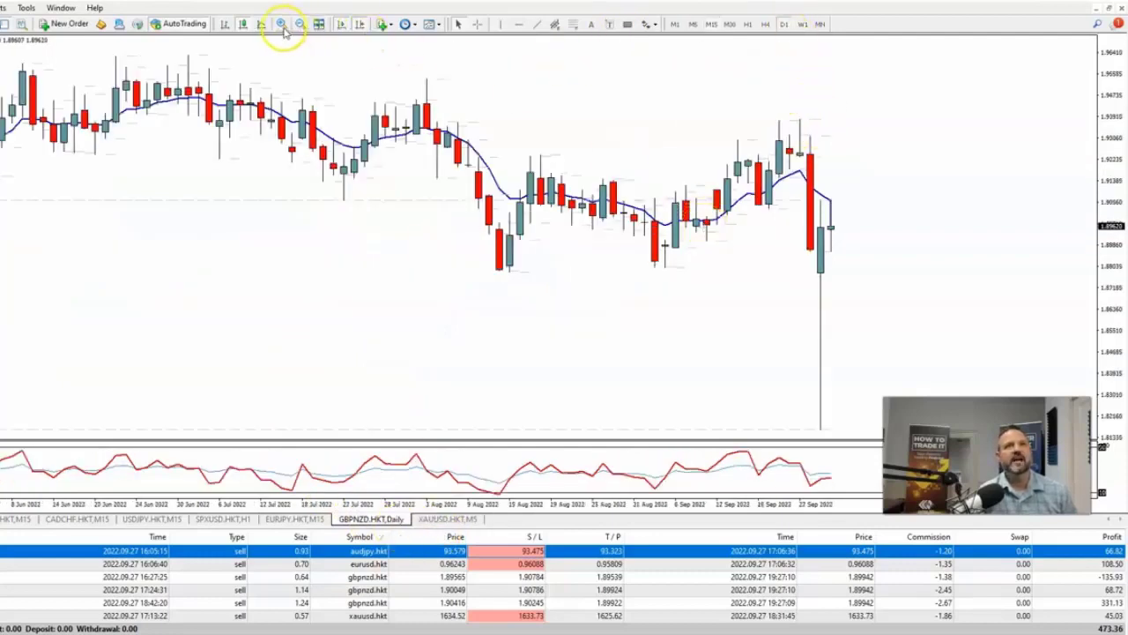
left_click(283, 26)
left_click(820, 202)
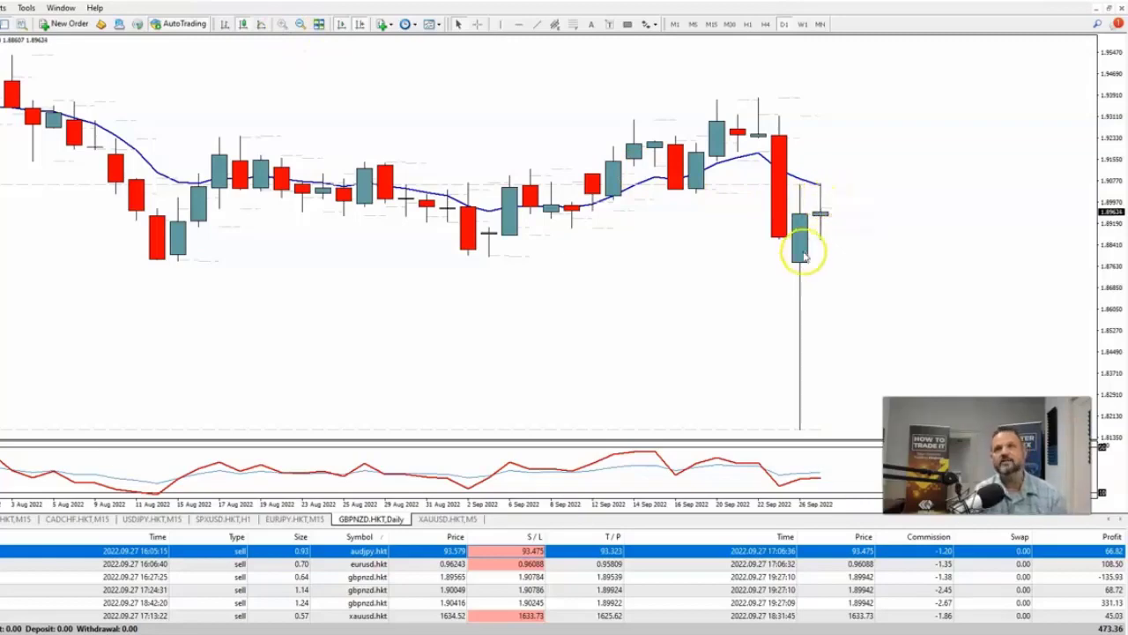
middle_click(745, 186)
middle_click(744, 183)
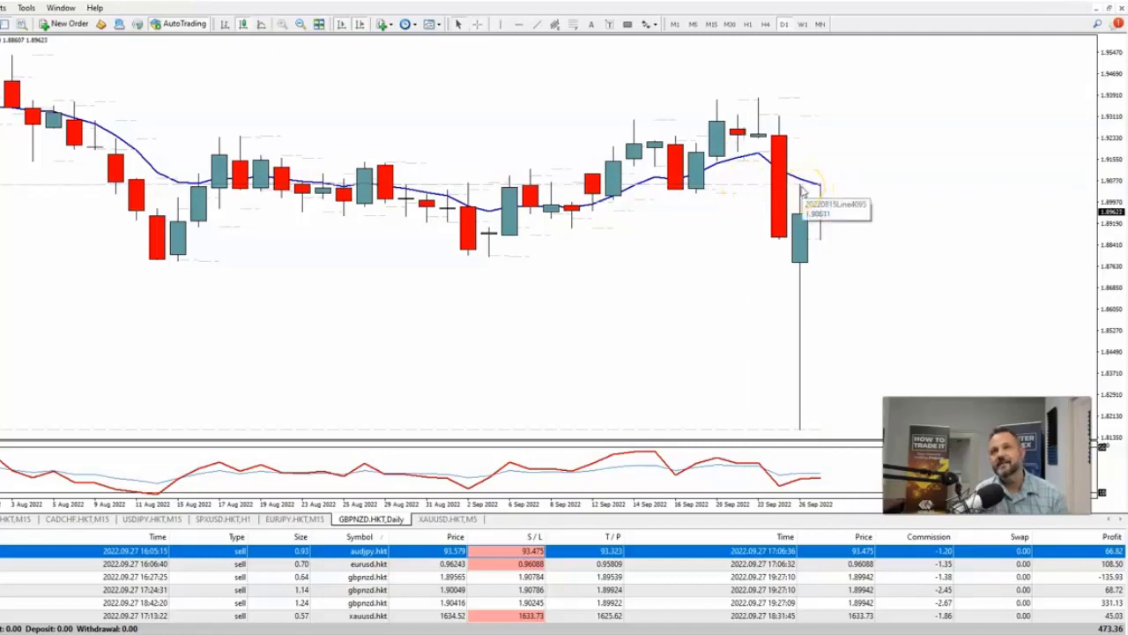
middle_click(820, 188)
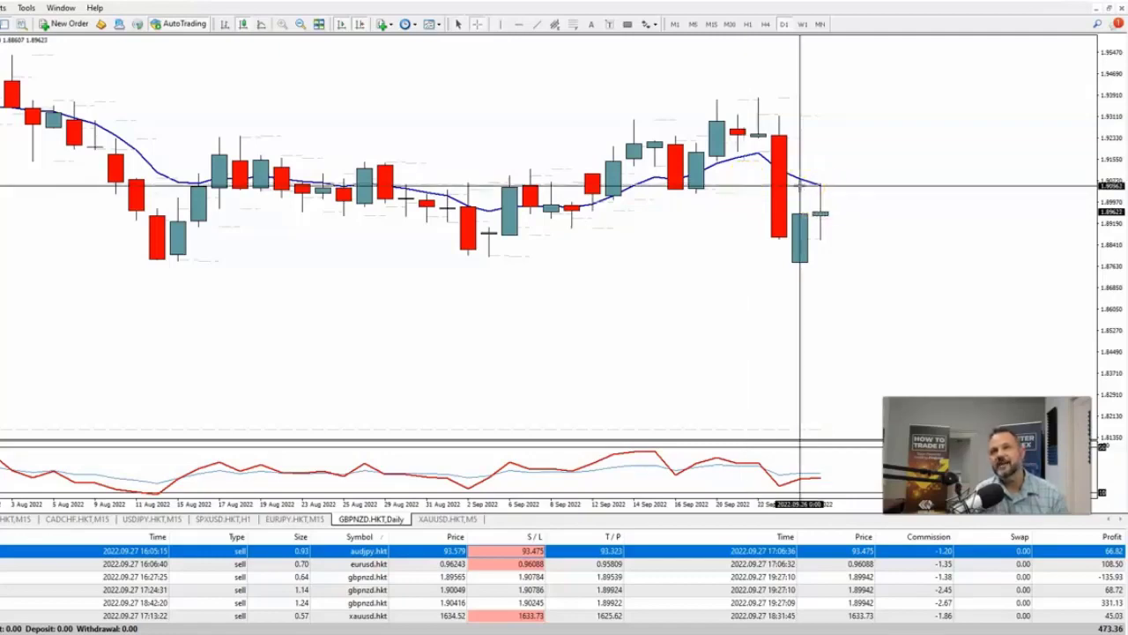
left_click(522, 24)
left_click(813, 183)
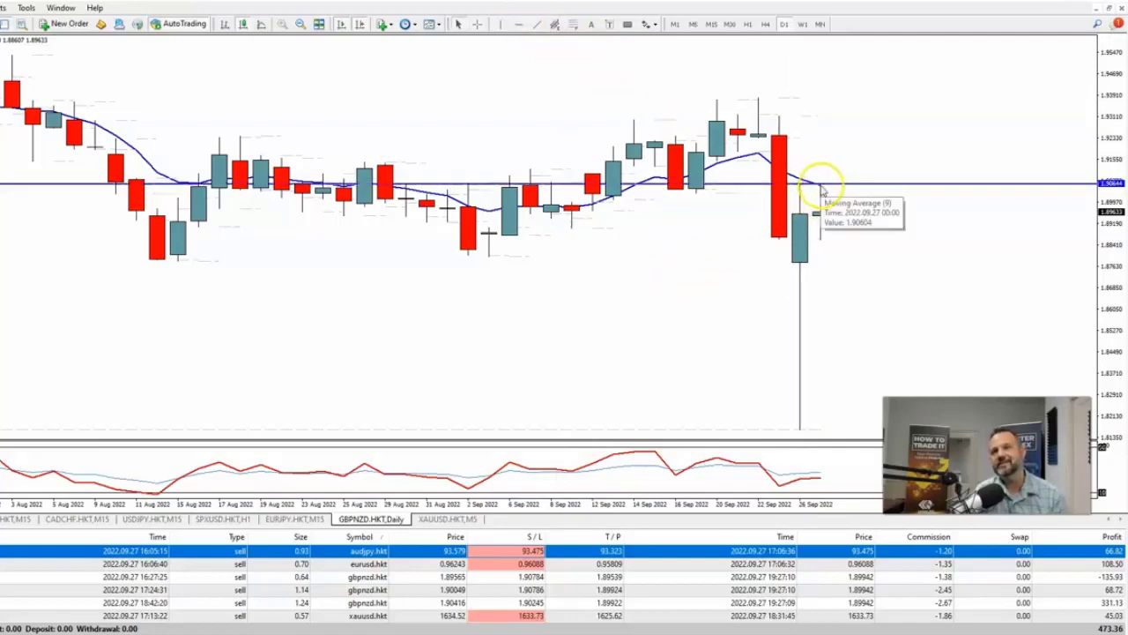
Switch the GBPNZD chart to M15, show more history, and examine the 27 Sep 16:15 to 16:30 candles with the crosshair
left_click(712, 24)
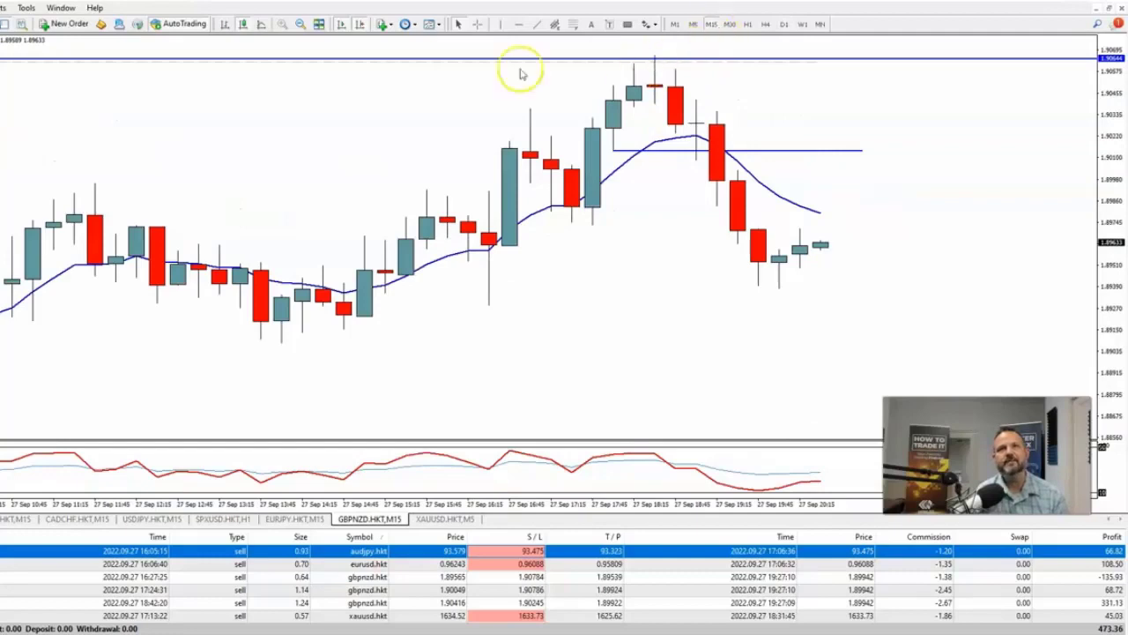
left_click(299, 26)
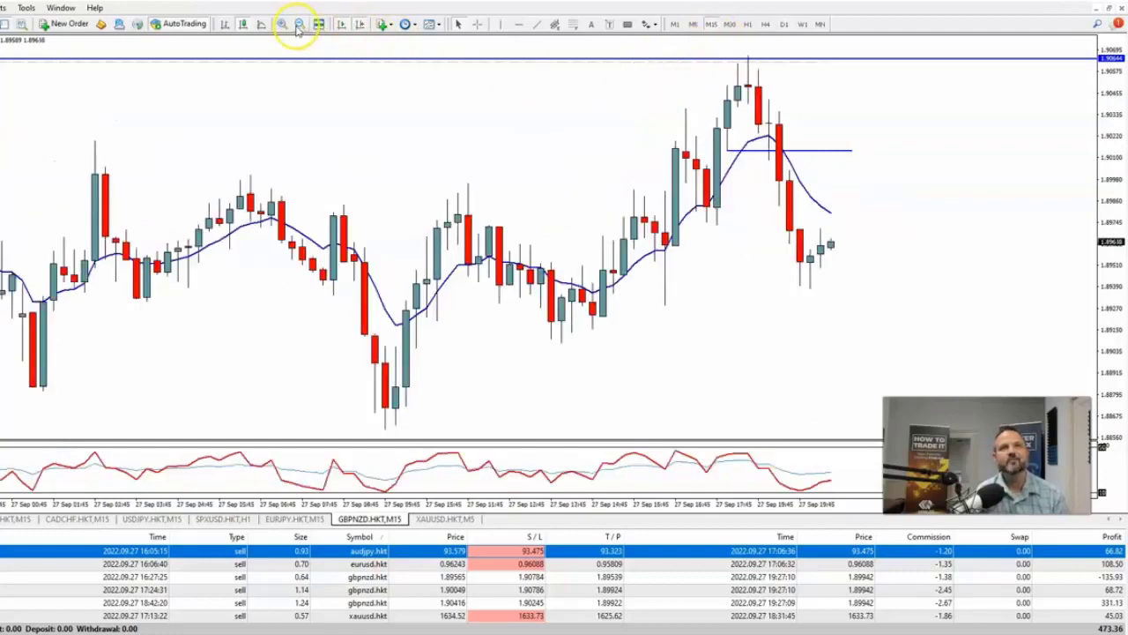
left_click(299, 26)
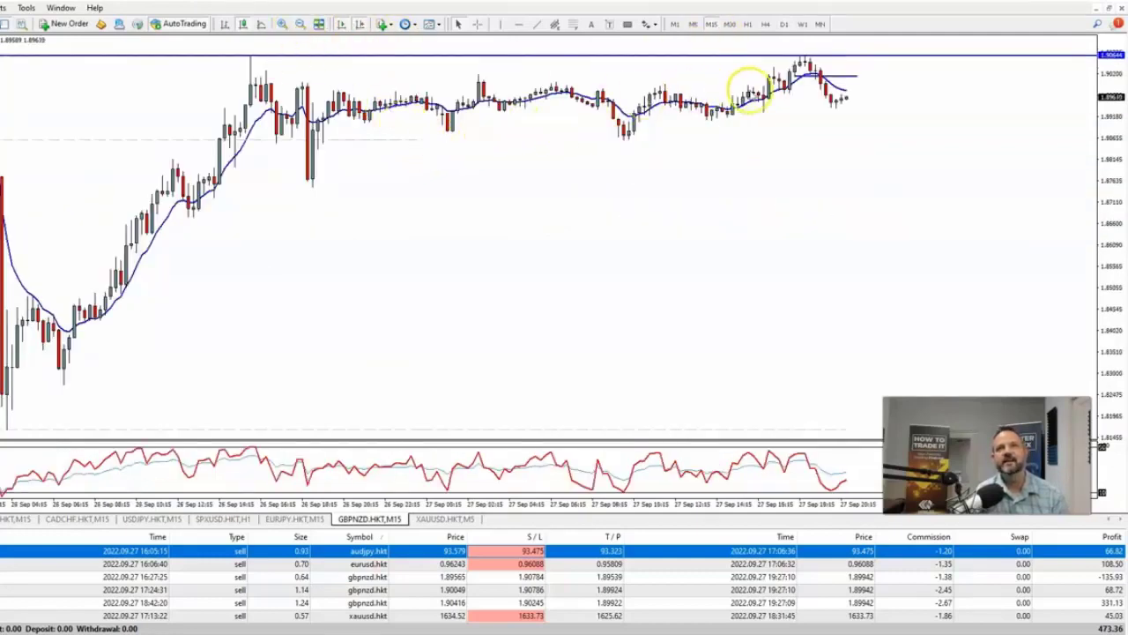
middle_click(749, 87)
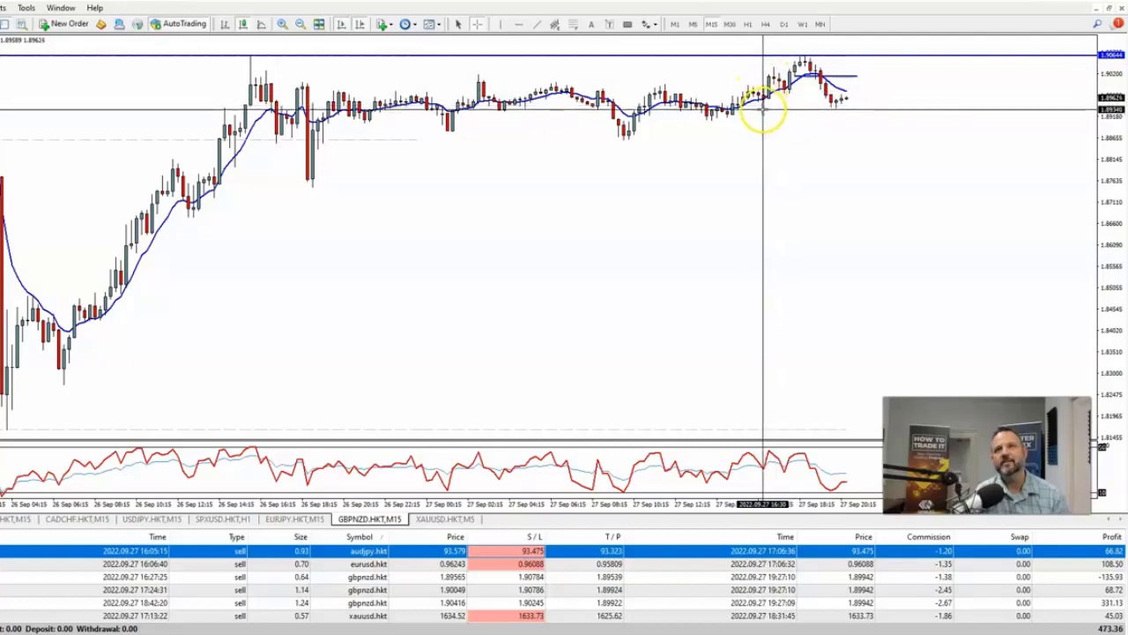
scroll(764, 109, "up", 1)
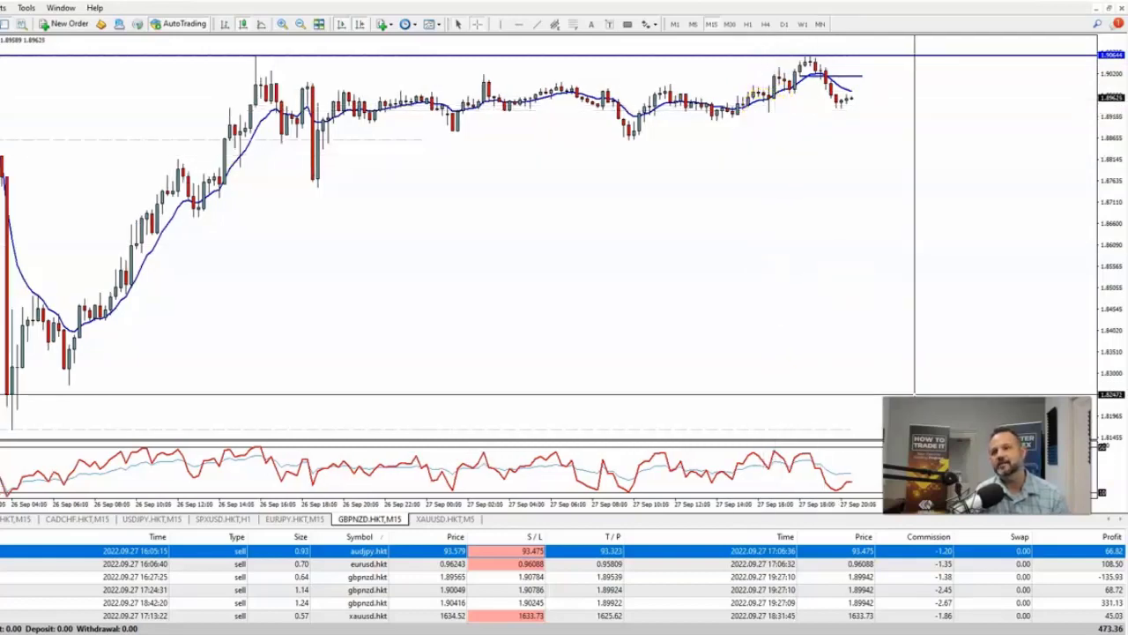
scroll(914, 394, "up", 1)
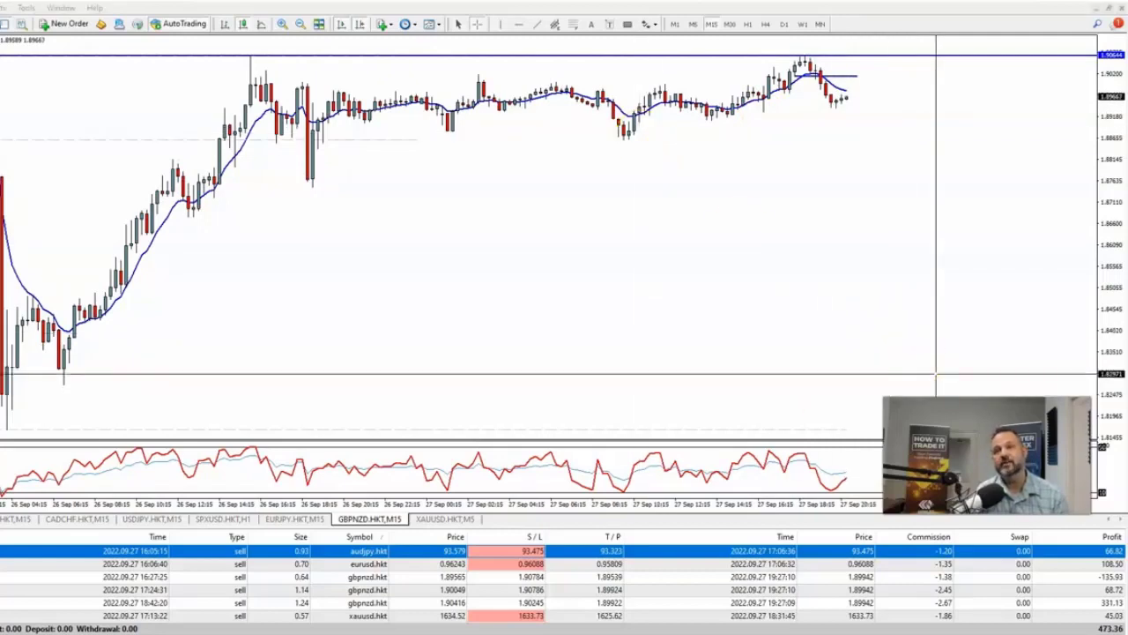
left_click(762, 113)
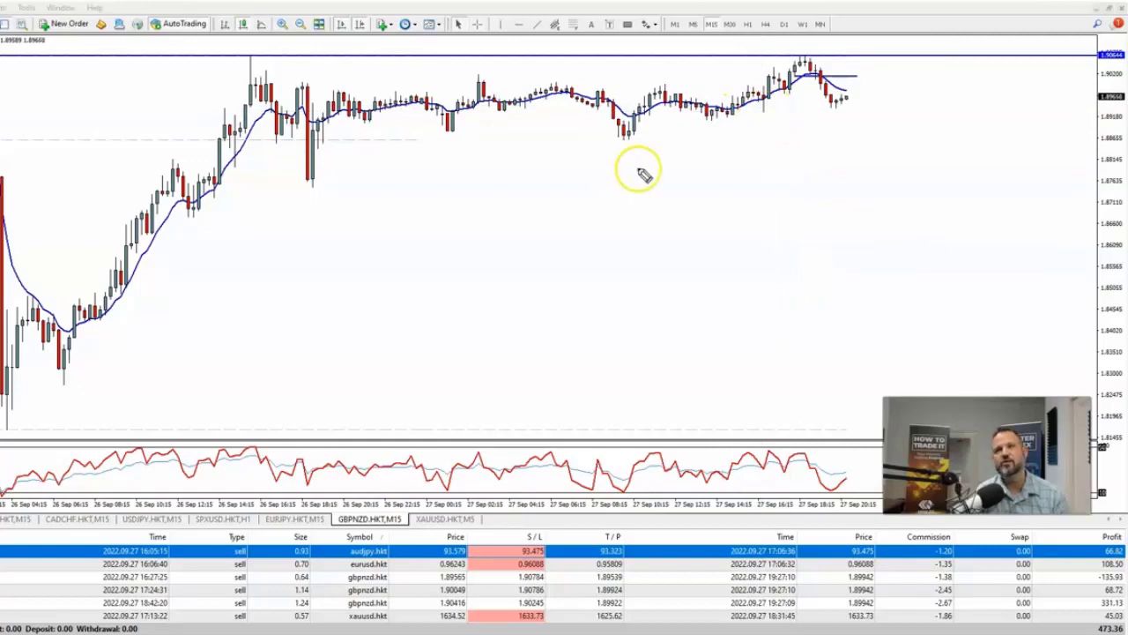
Annotate the GBPNZD pullback lows and top with arrows, underscore the two earlier swing highs, and clear the drawings
left_click_drag(738, 146, 747, 136)
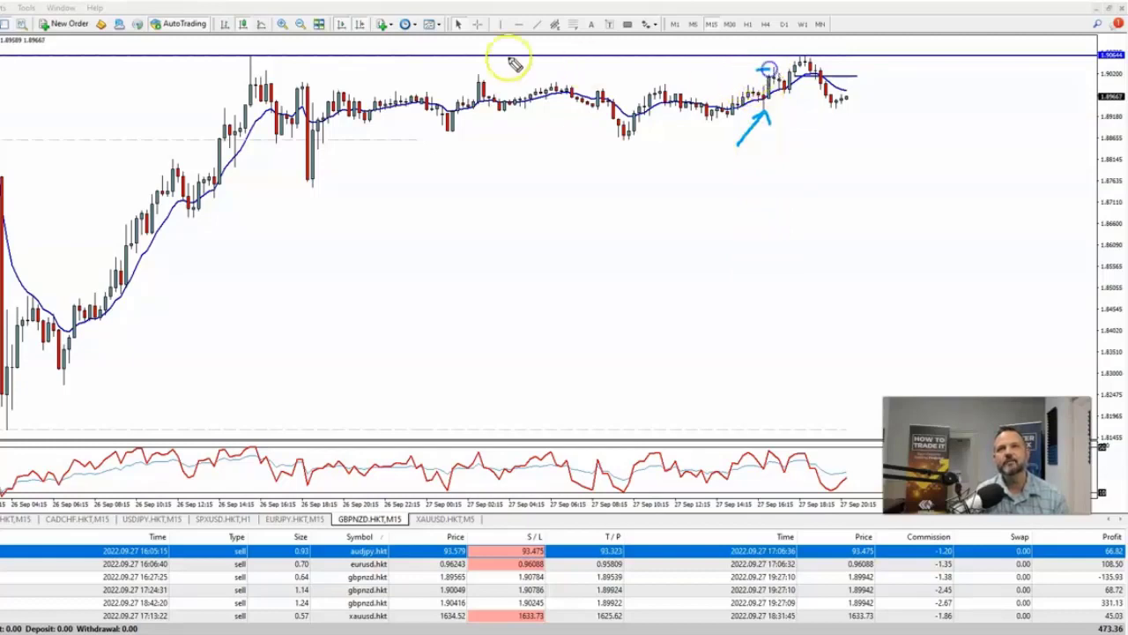
left_click_drag(474, 76, 492, 71)
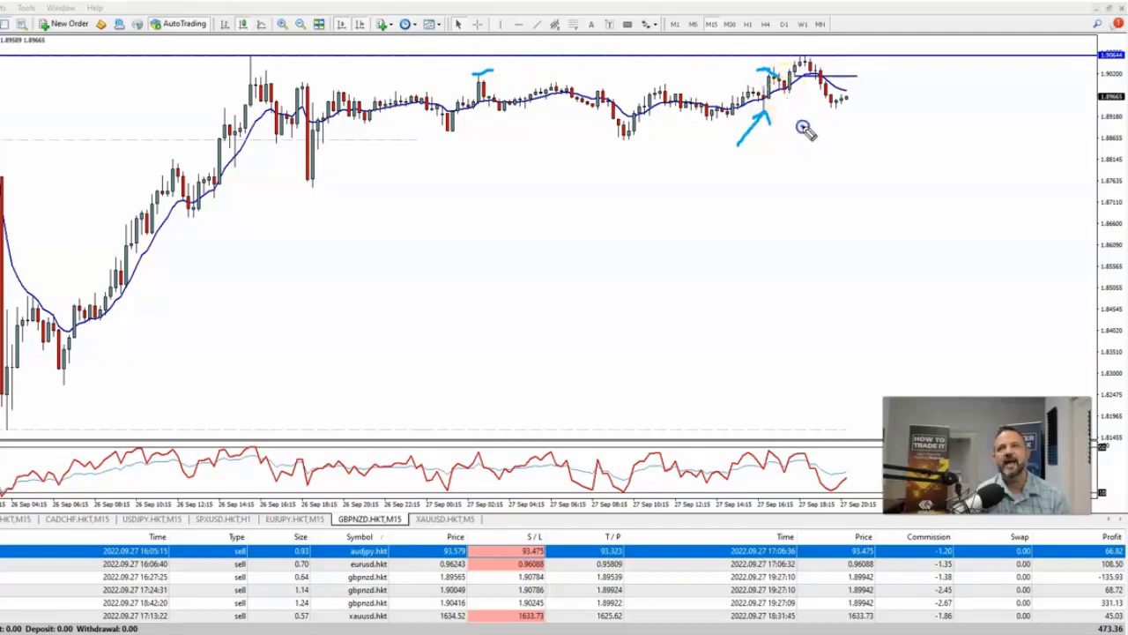
left_click(761, 115)
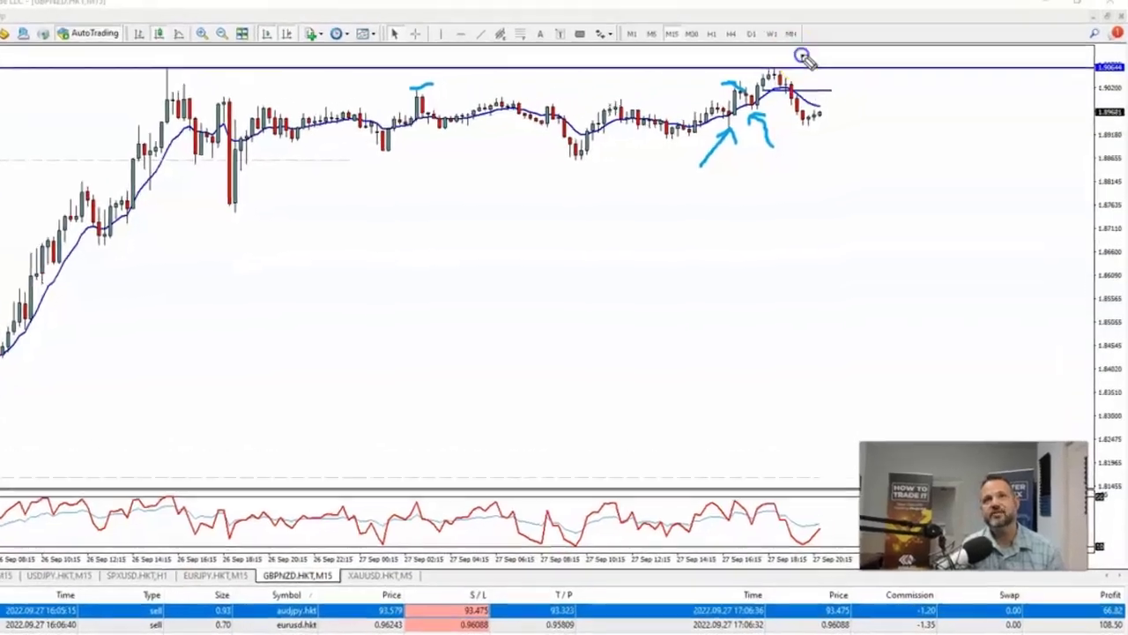
mouse_move(829, 43)
left_mouse_down()
mouse_move(813, 54)
mouse_move(826, 56)
left_mouse_up()
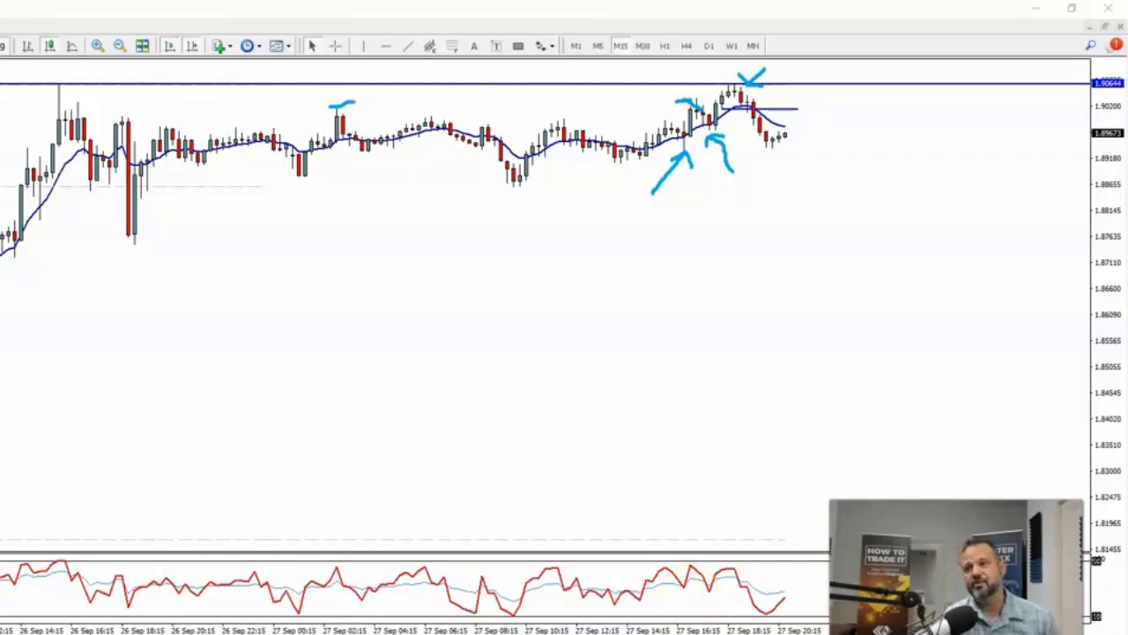
key("Escape")
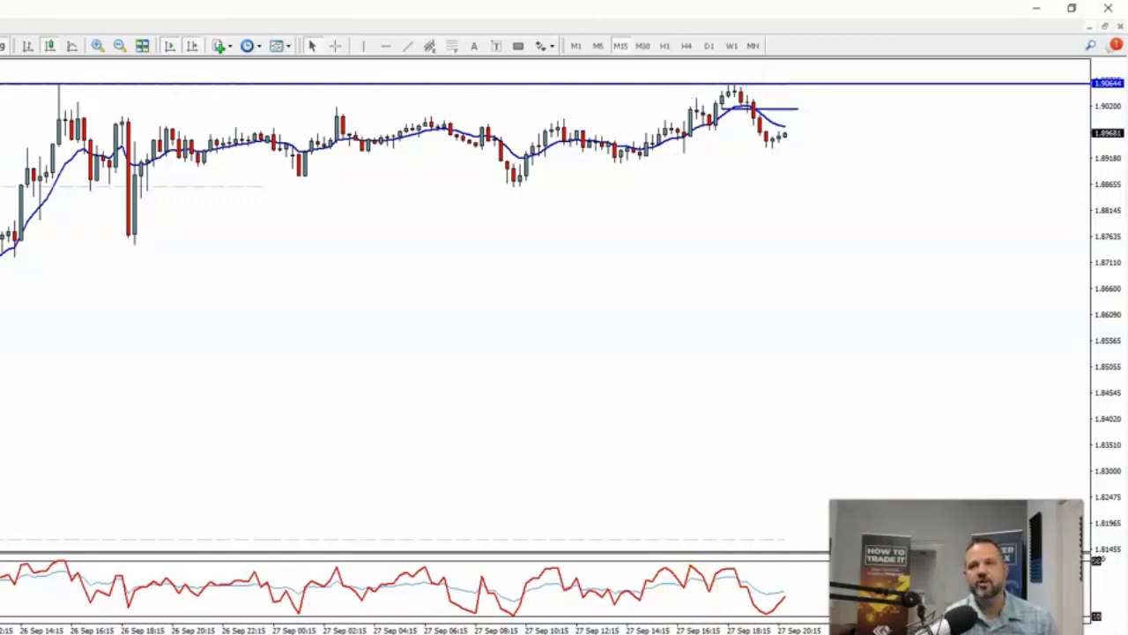
Plot the closed gbpnzd.hkt trades from the account history on the M15 chart and enlarge the latest candles
left_click_drag(231, 617, 303, 414)
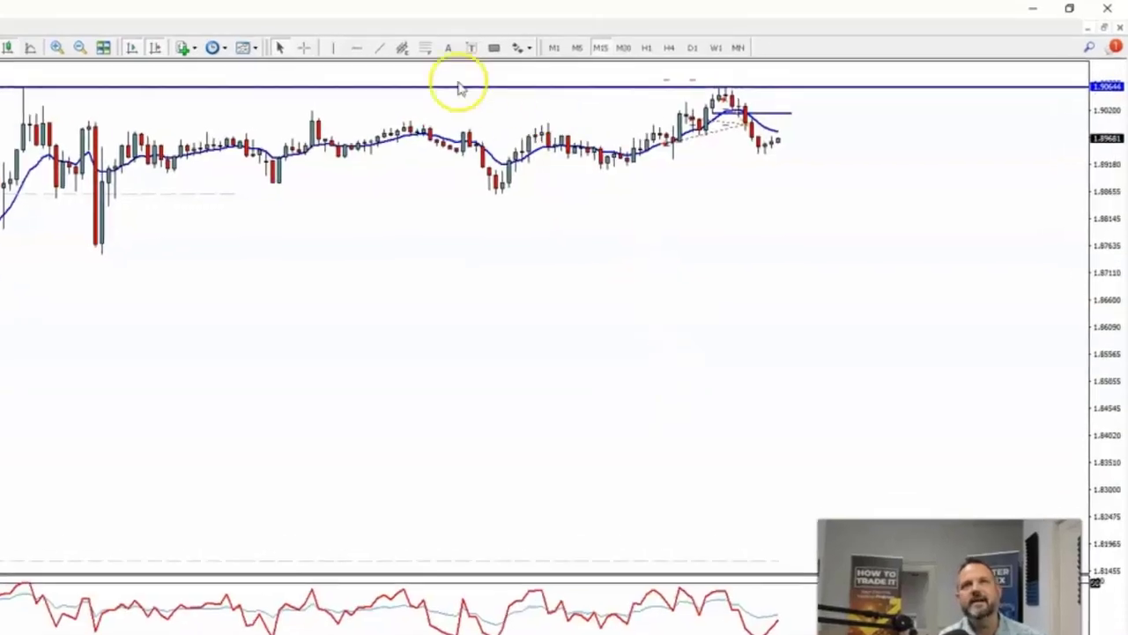
key("plus")
key("plus")
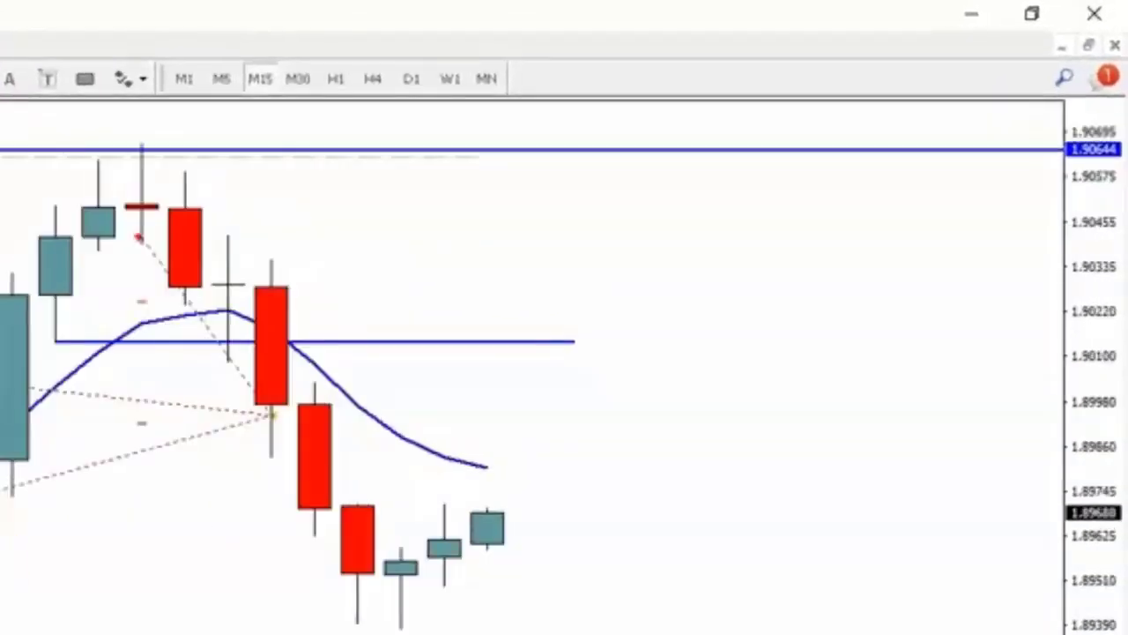
key("Left")
key("Right")
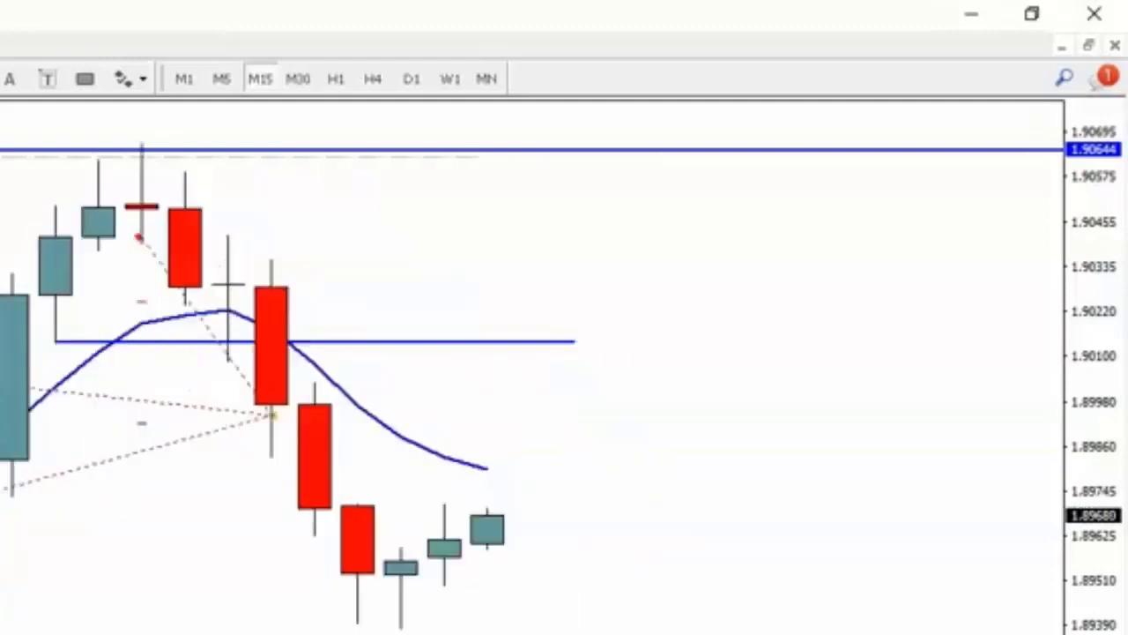
Measure with the crosshair from the first sell entry candle to the swing peak, and from beside the second entry to above the 1.90644 line
key("ctrl+f")
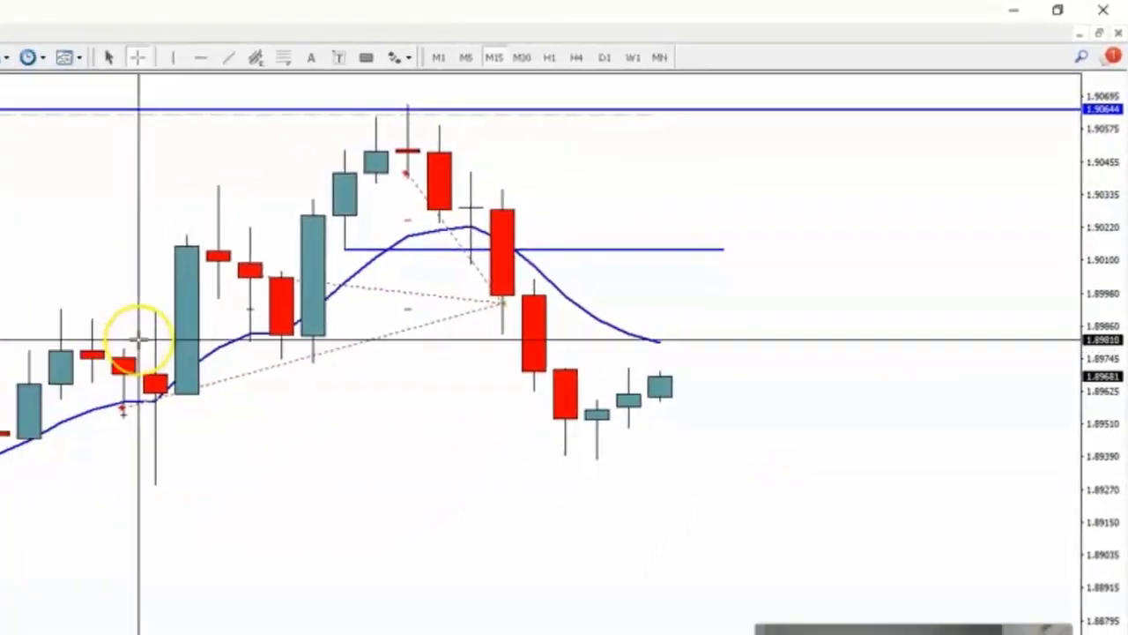
left_click(137, 357)
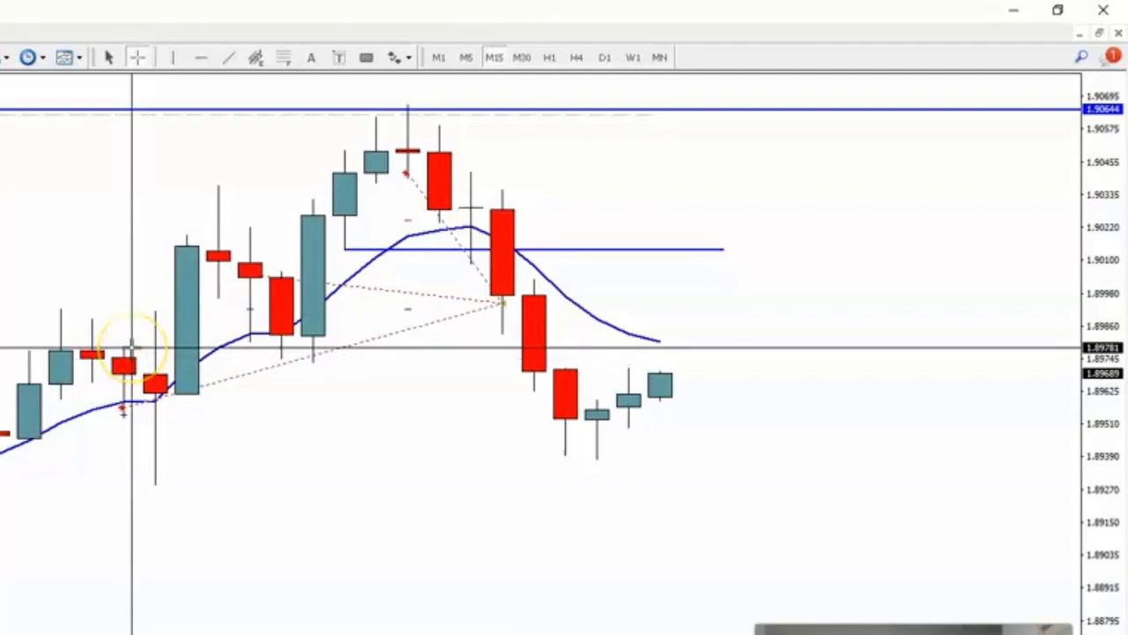
left_click_drag(133, 348, 407, 155)
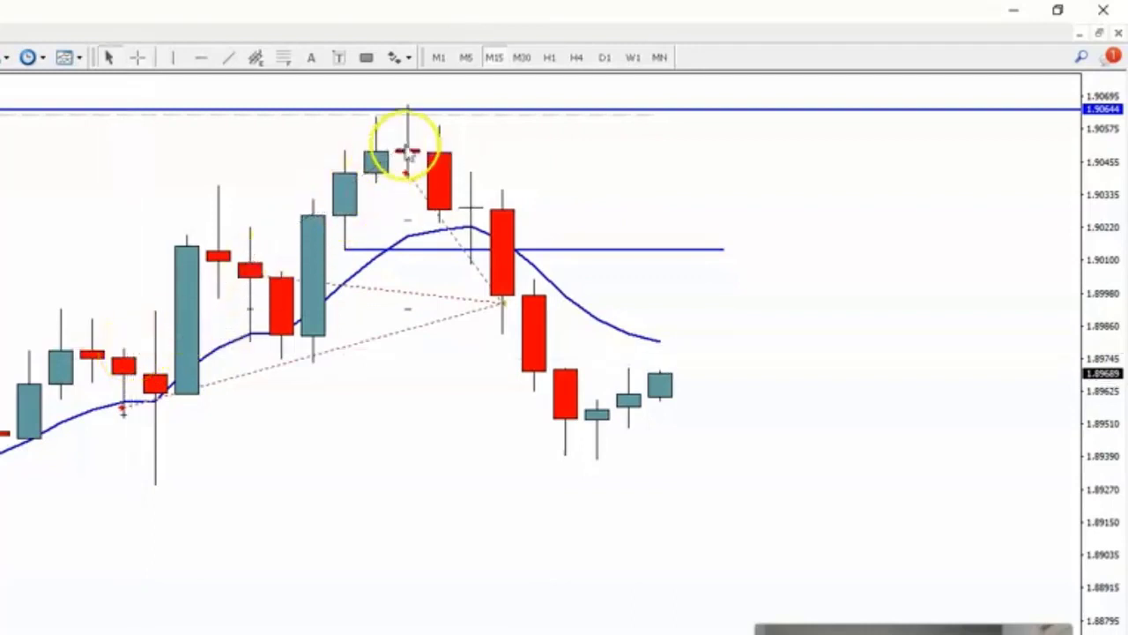
key("ctrl+f")
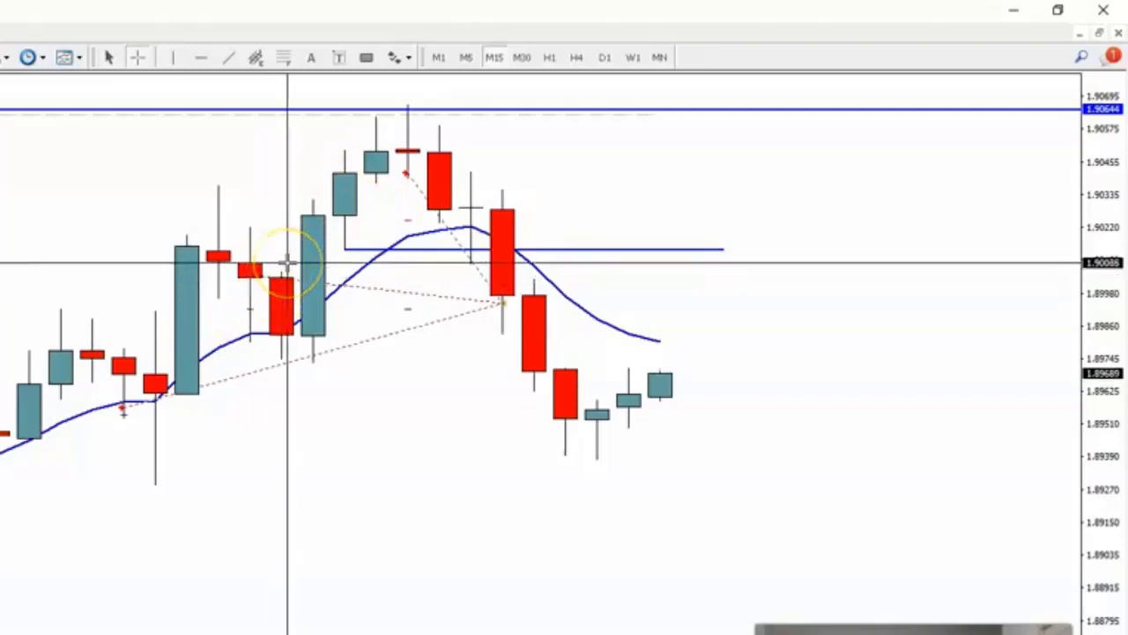
left_click(289, 267)
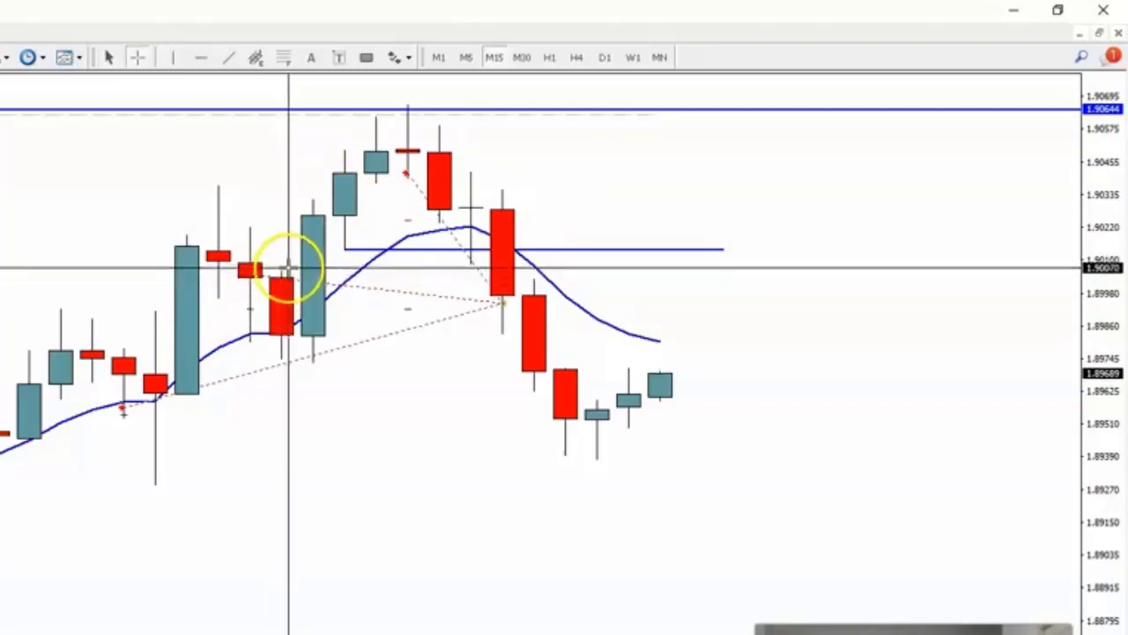
left_click_drag(289, 267, 511, 83)
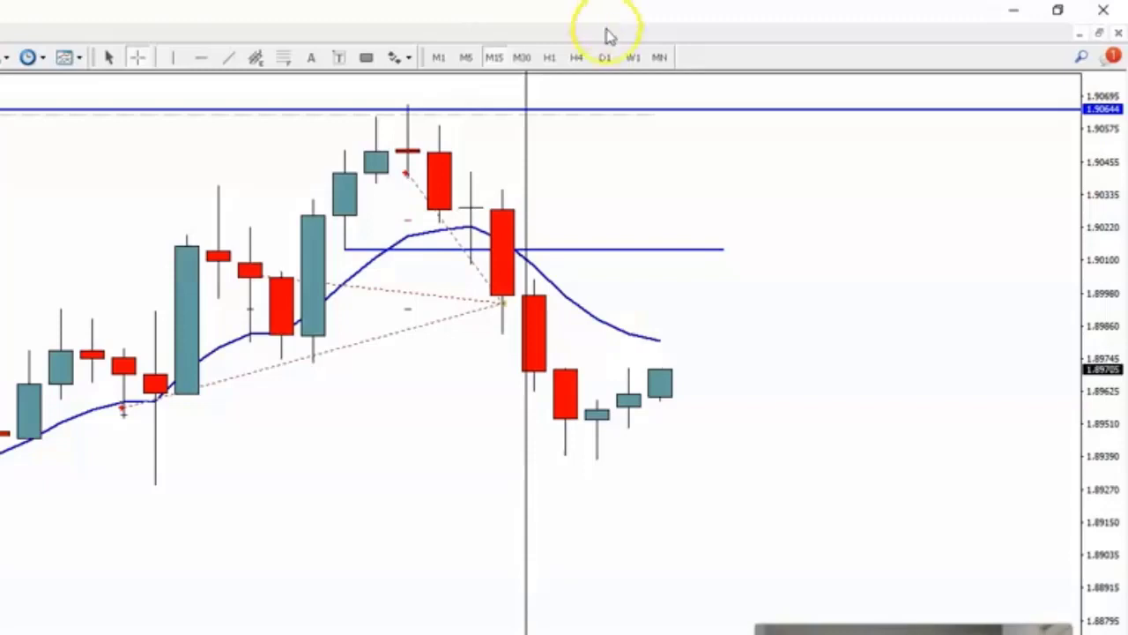
Inspect the first GBPNZD sell trade's entry marker and follow its line to the shared exit point
mouse_move(513, 303)
left_click_drag(513, 303, 548, 411)
middle_click(133, 410)
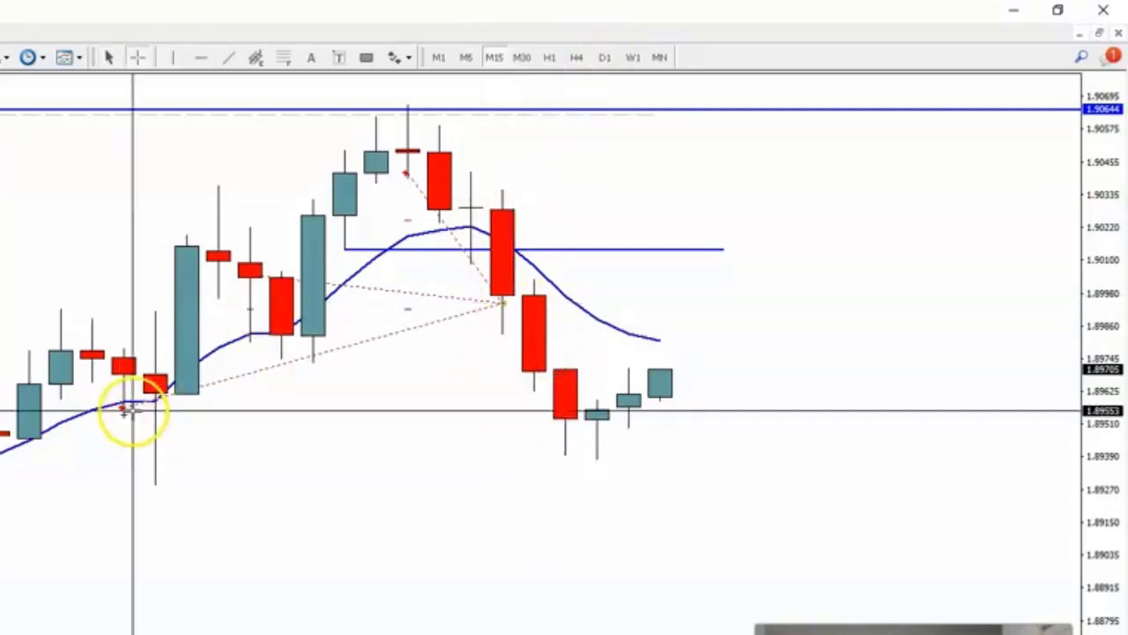
mouse_move(134, 407)
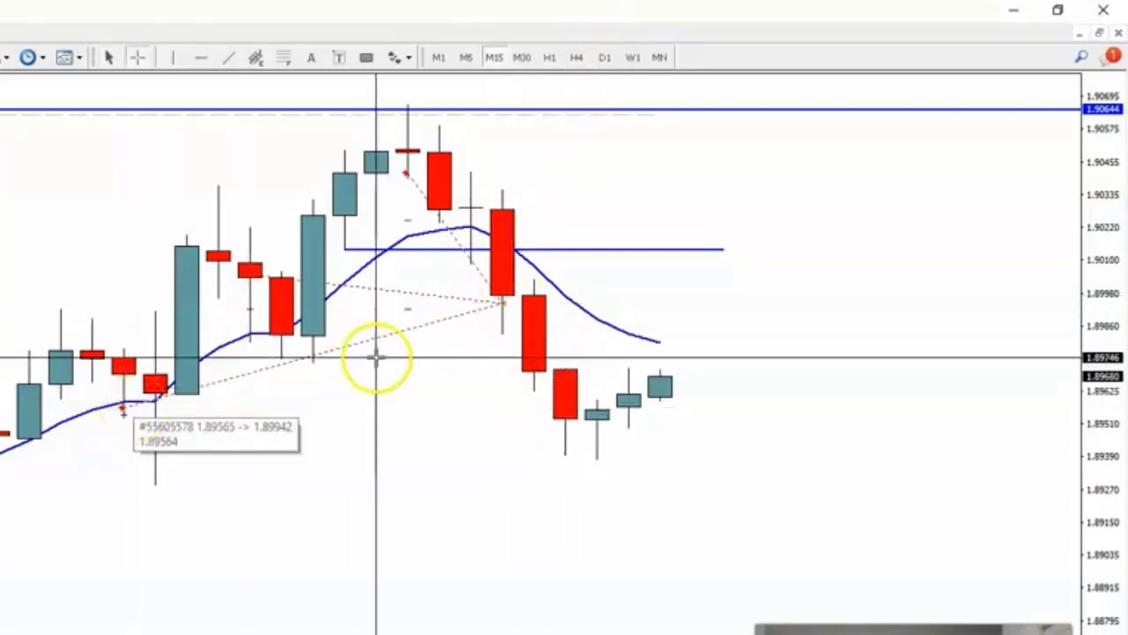
mouse_move(510, 298)
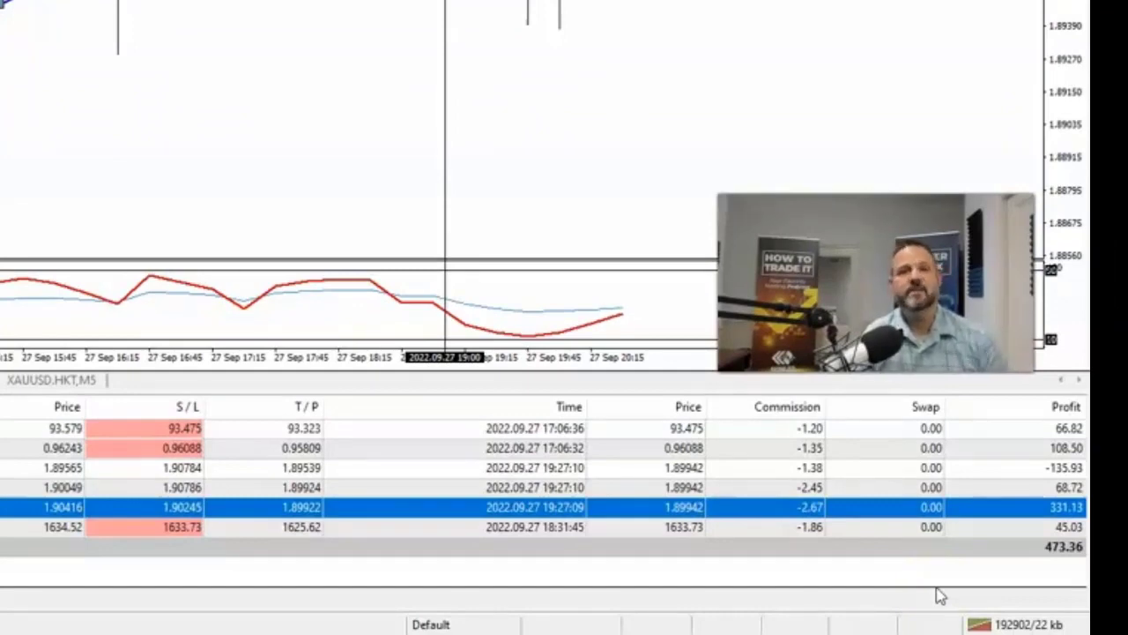
Extend the account history period to include earlier closed trades, such as those of 2022.09.26
right_click(4, 486)
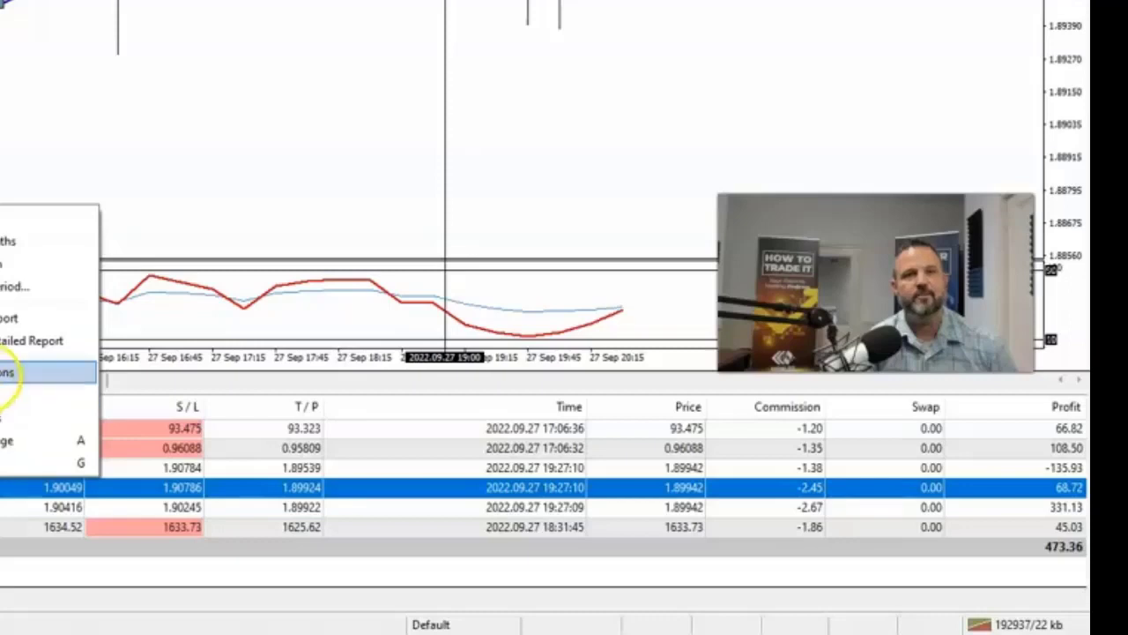
left_click(3, 296)
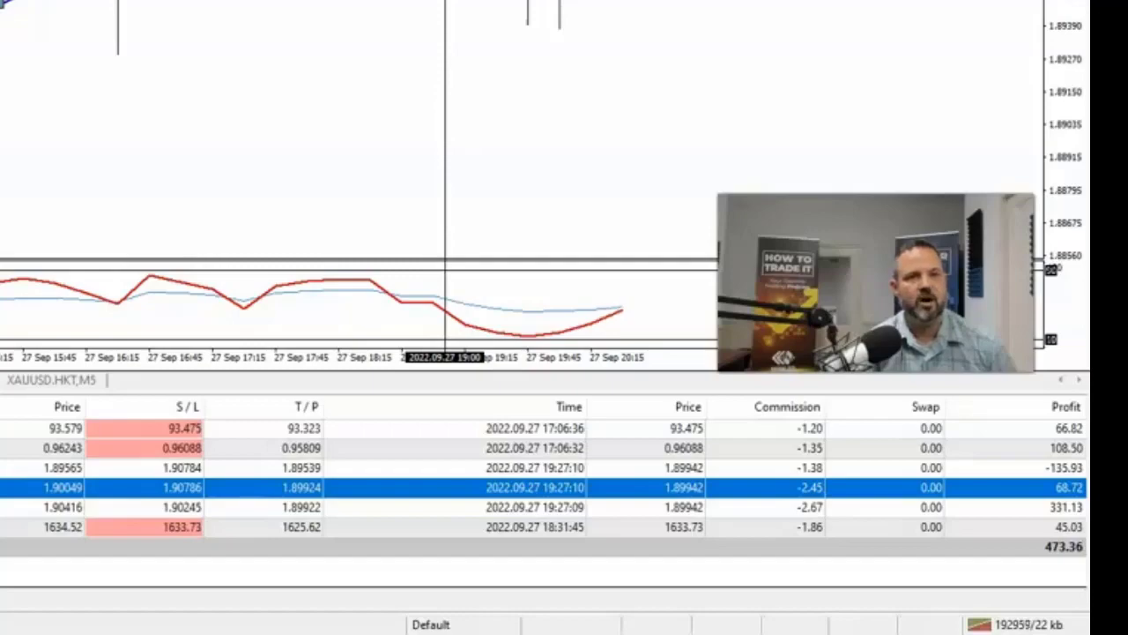
scroll(191, 533, "down", 2)
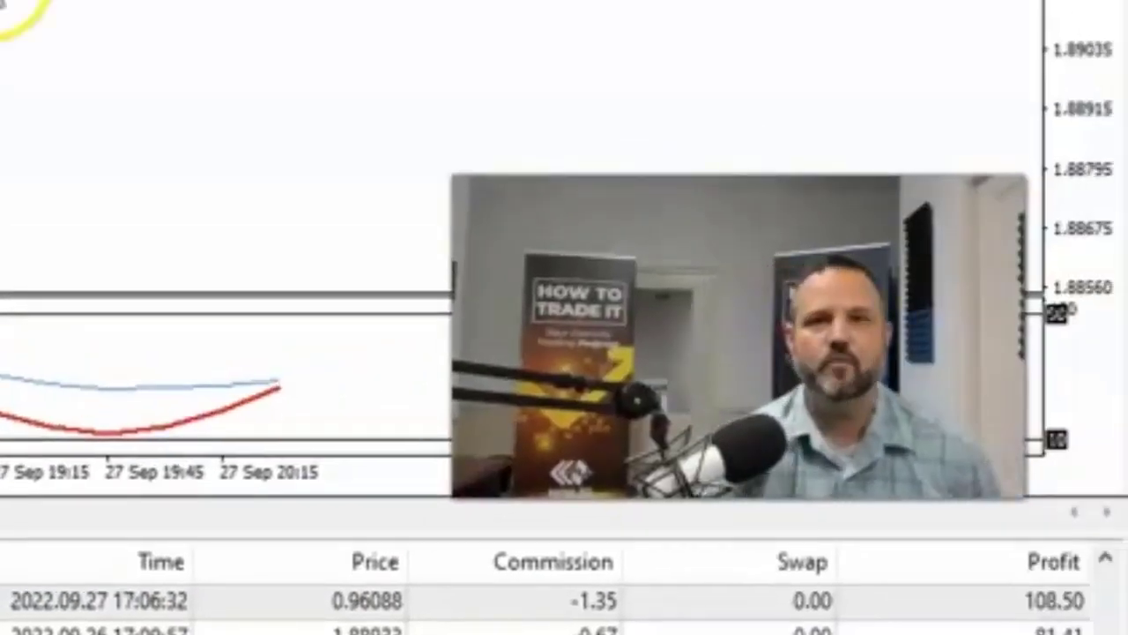
Bring up XAUUSD on D1, then circle the last two daily highs near 1645 and draw an arrow pointing at them
key("ctrl+F6")
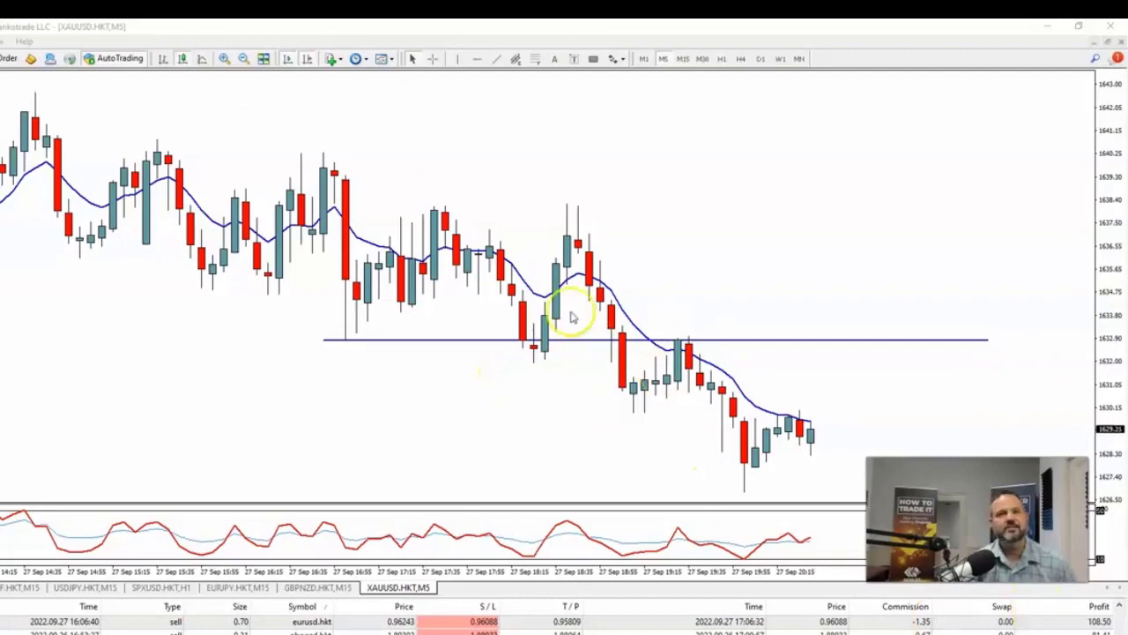
left_click(758, 60)
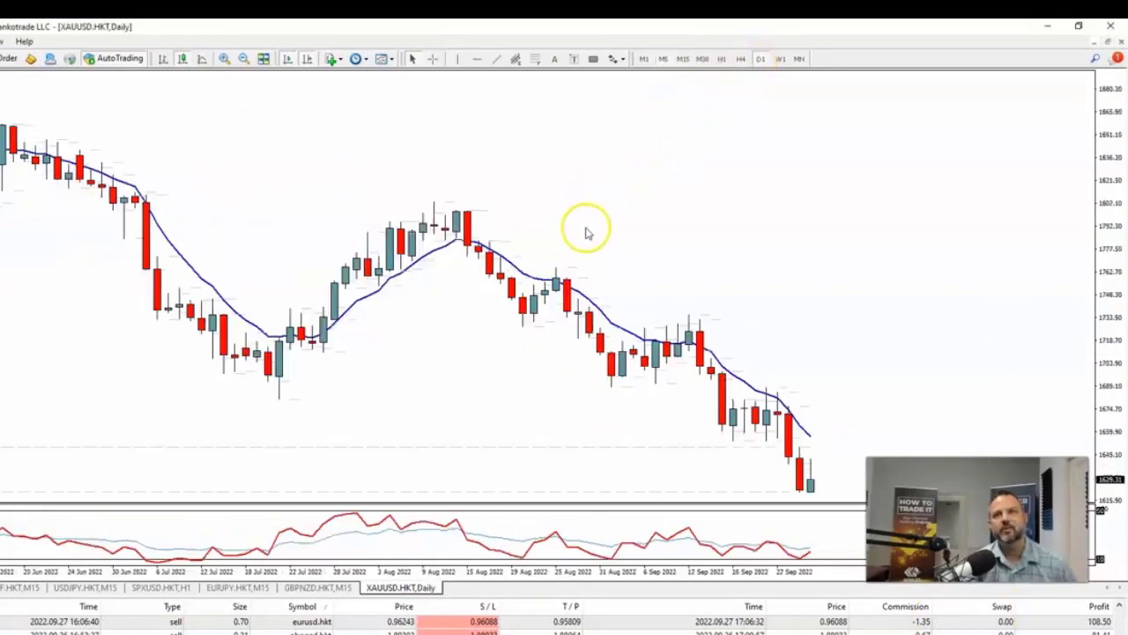
middle_click(796, 424)
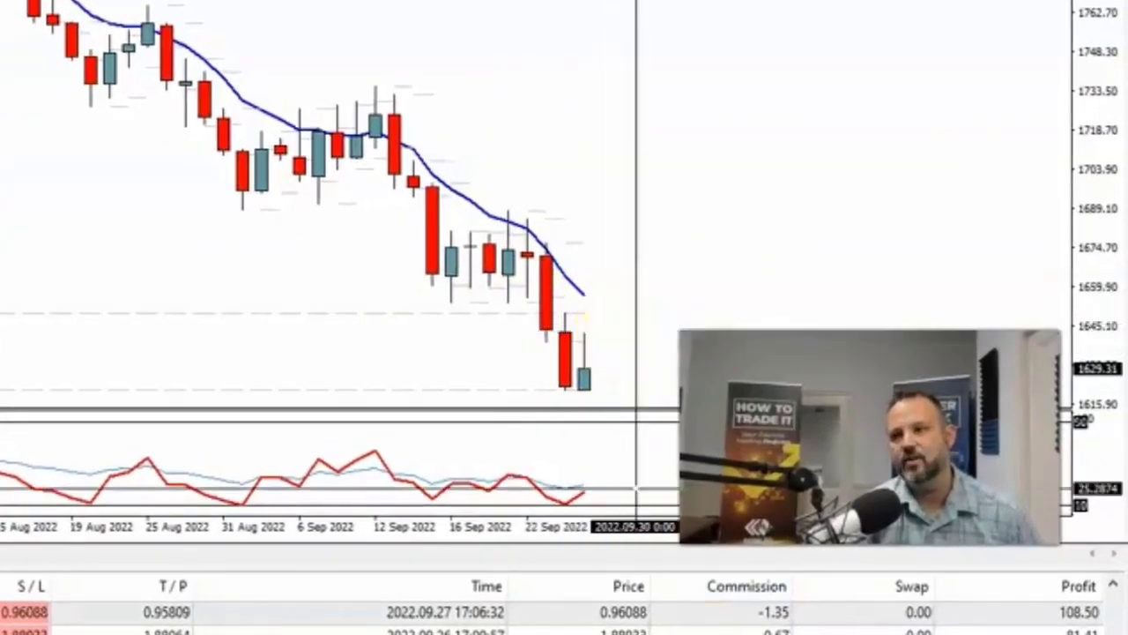
mouse_move(573, 318)
left_mouse_down()
mouse_move(573, 336)
mouse_move(575, 317)
mouse_move(534, 310)
mouse_move(513, 322)
left_mouse_up()
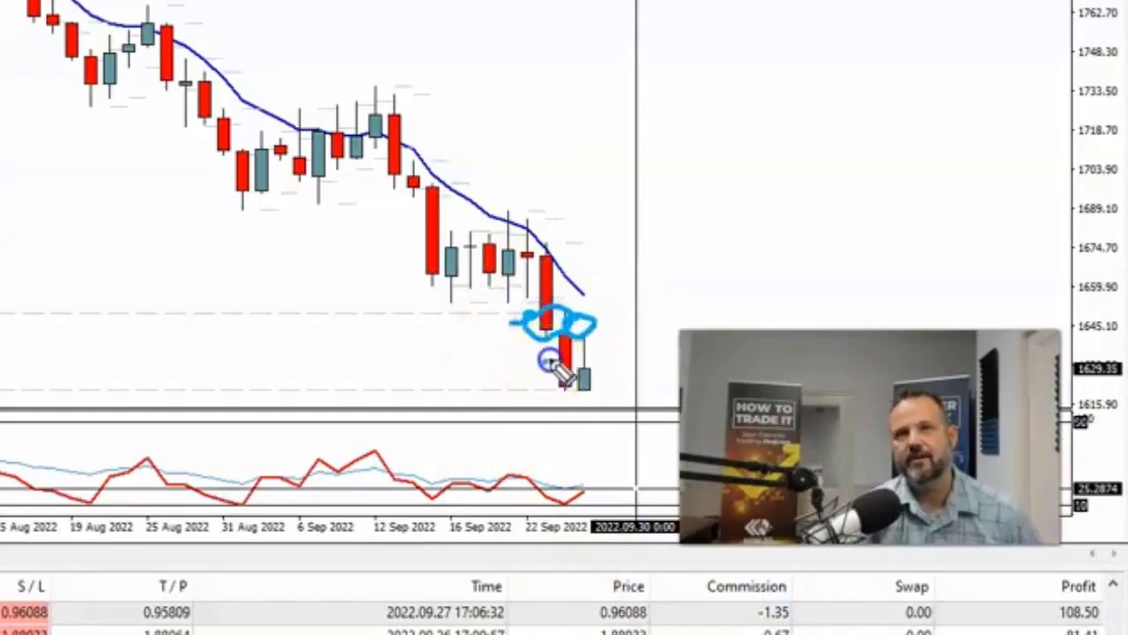
mouse_move(551, 362)
left_mouse_down()
mouse_move(599, 328)
mouse_move(608, 351)
left_mouse_up()
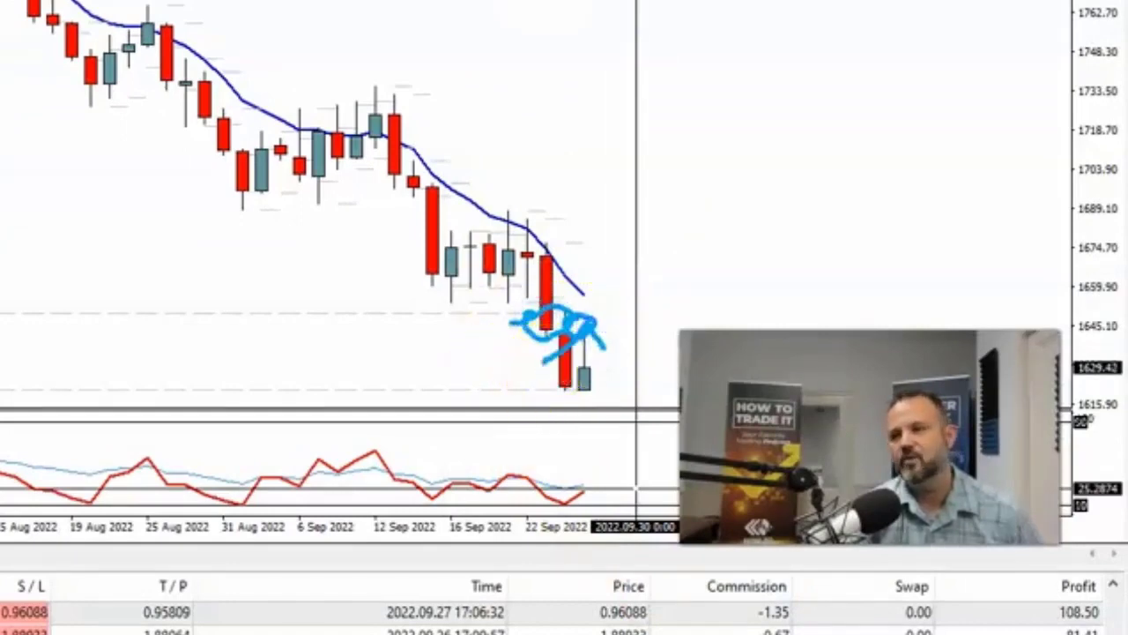
Switch the XAUUSD chart to M15 and examine the swing highs just before the latest drop with the crosshair
left_click(623, 2)
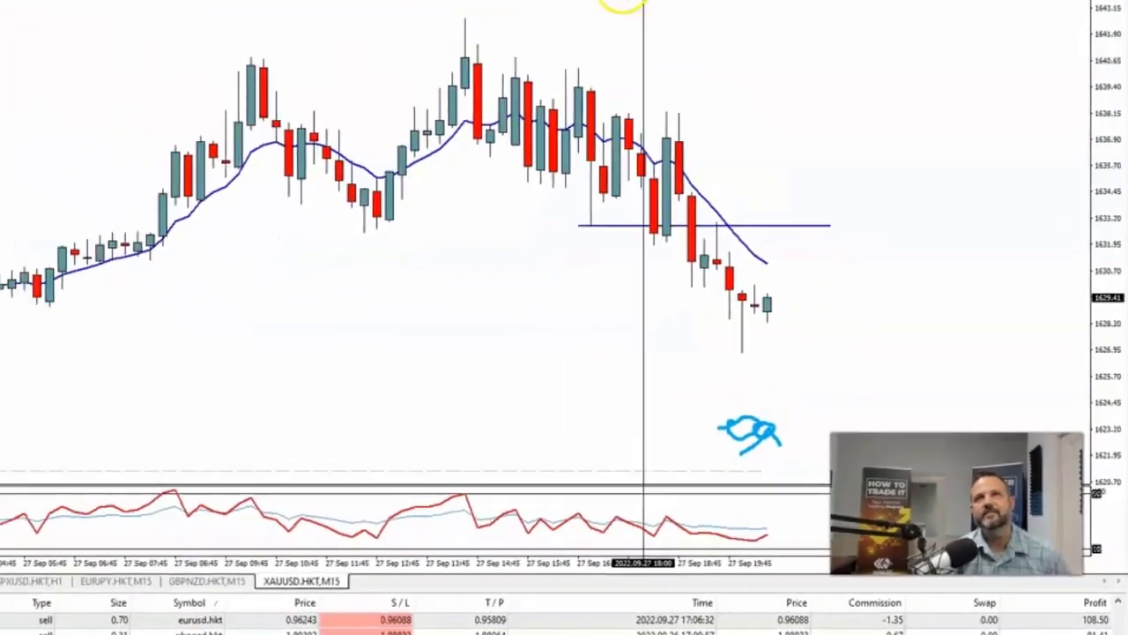
left_click_drag(470, 17, 824, 360)
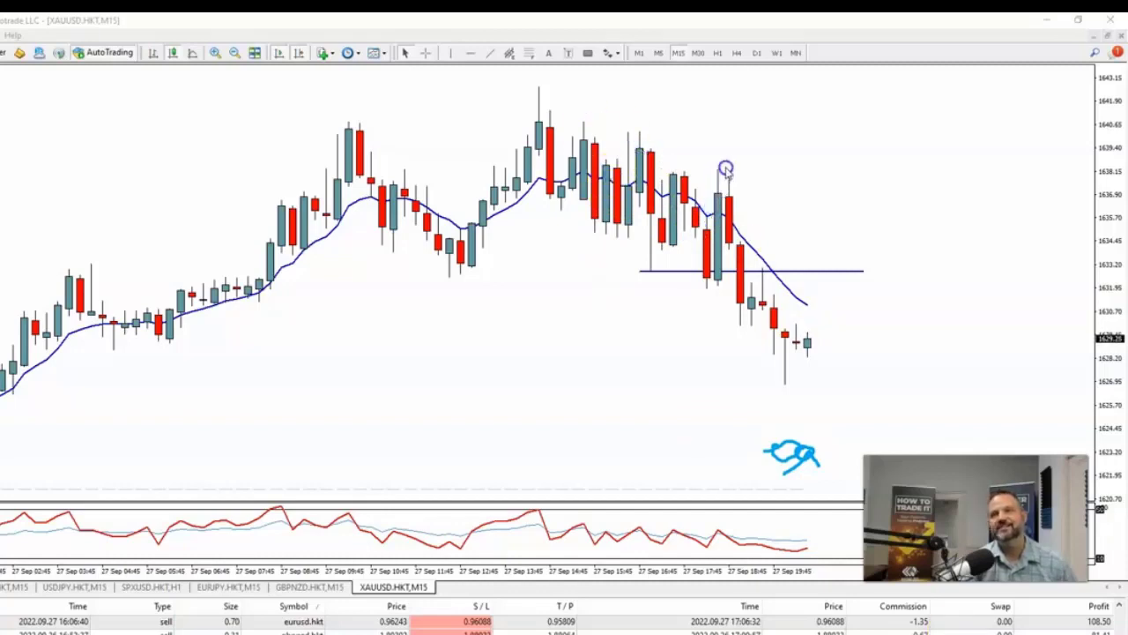
middle_click(672, 165)
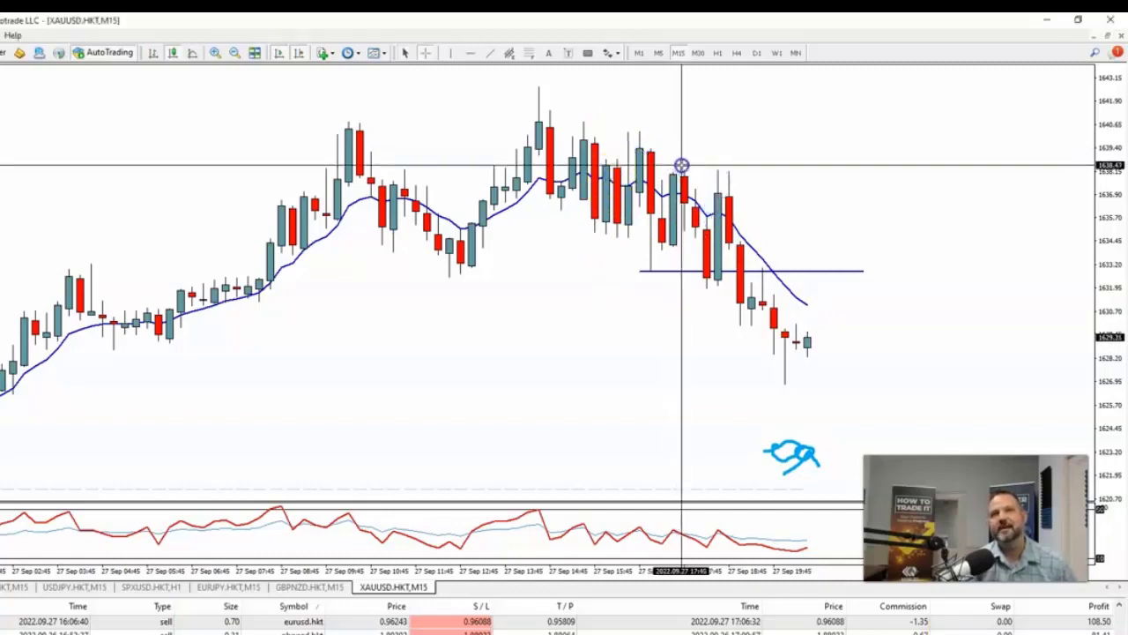
middle_click(685, 165)
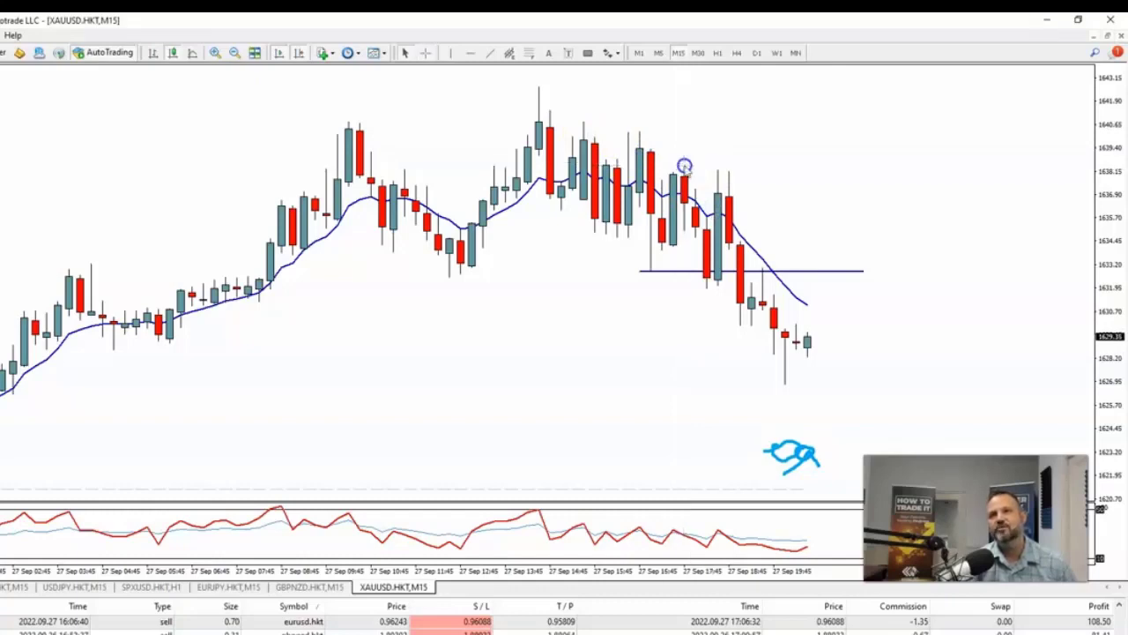
middle_click(686, 167)
middle_click(693, 171)
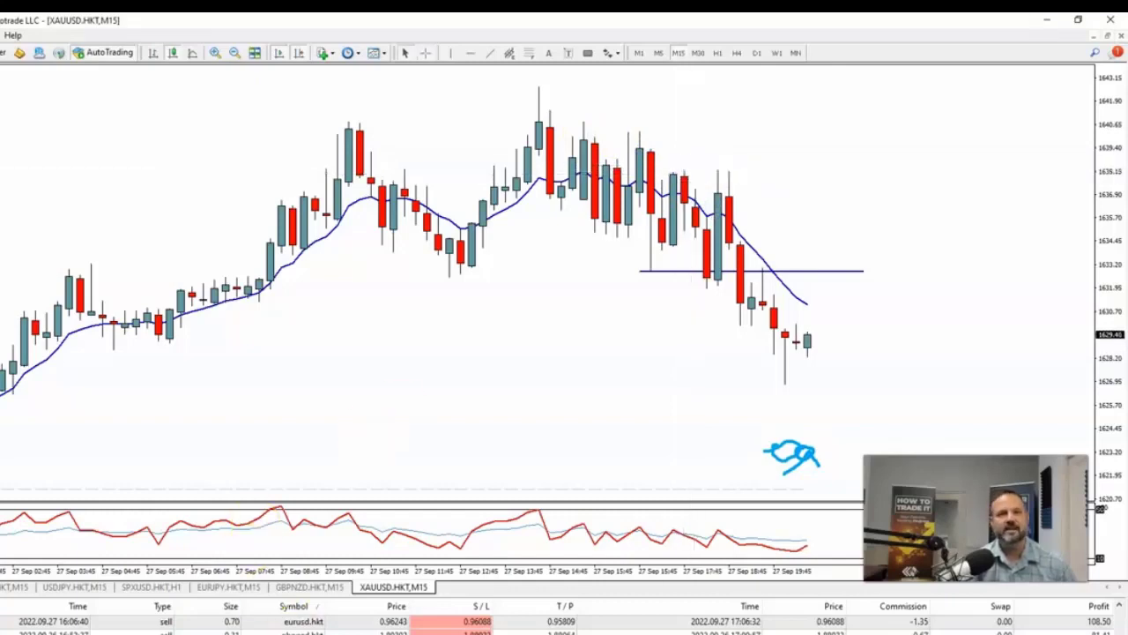
Plot the closed XAUUSD trade from the account history on the M15 chart and follow its line from entry to exit
left_click_drag(300, 630, 566, 262)
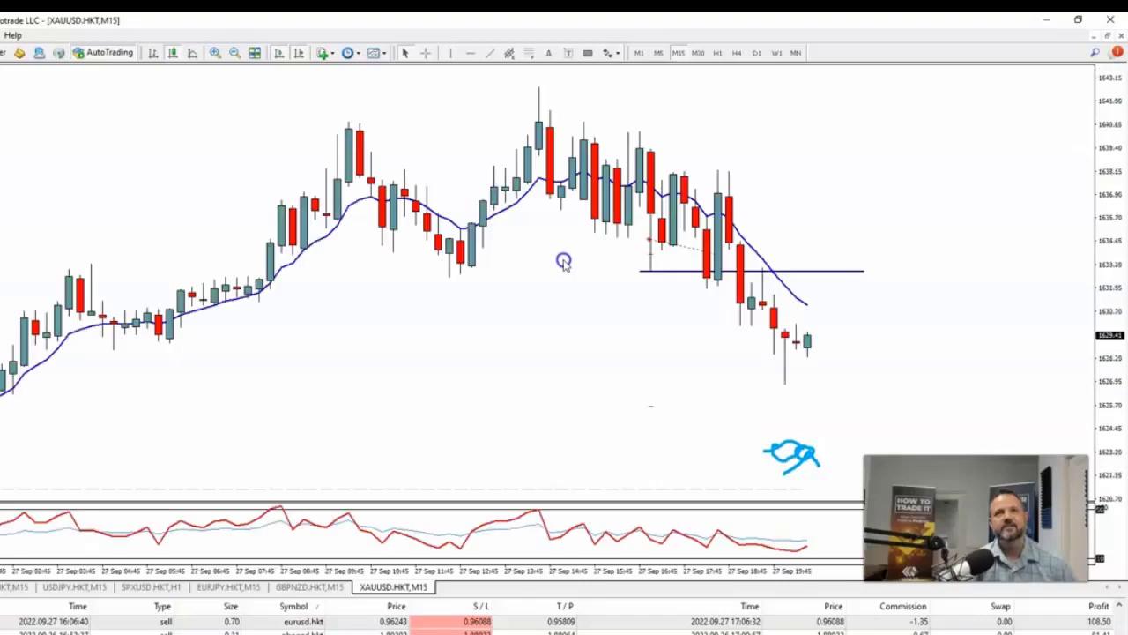
middle_click(661, 252)
left_click_drag(654, 239, 707, 254)
middle_click(720, 263)
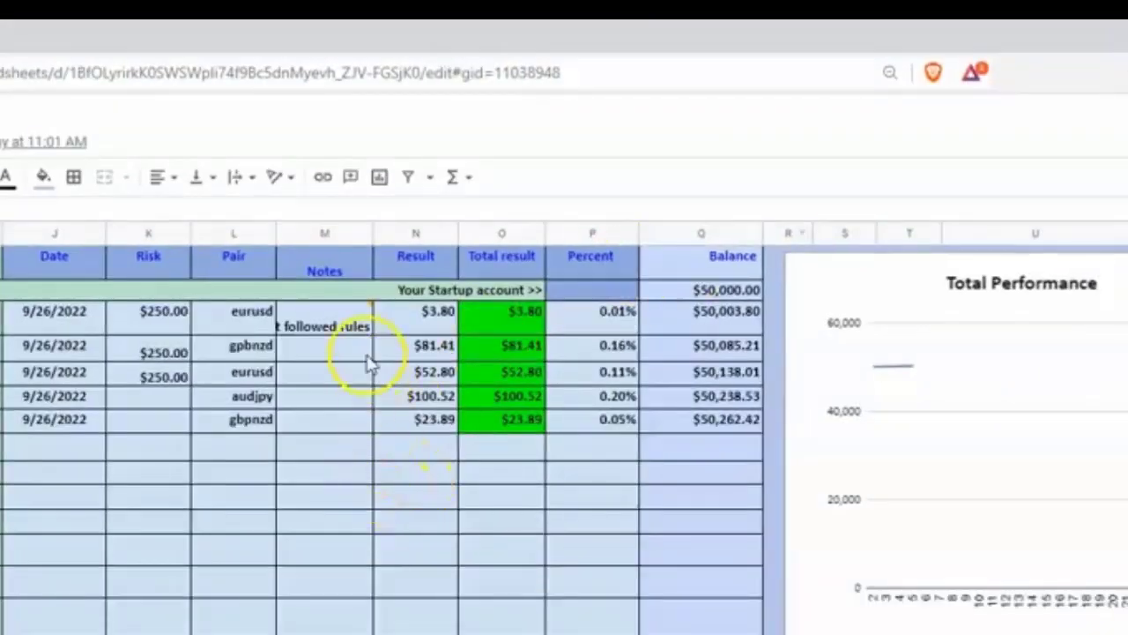
In the Prop Firm Test spreadsheet in Google Sheets, check the first trade's note comment and enter 9/27 as trade 6's date
left_click(331, 328)
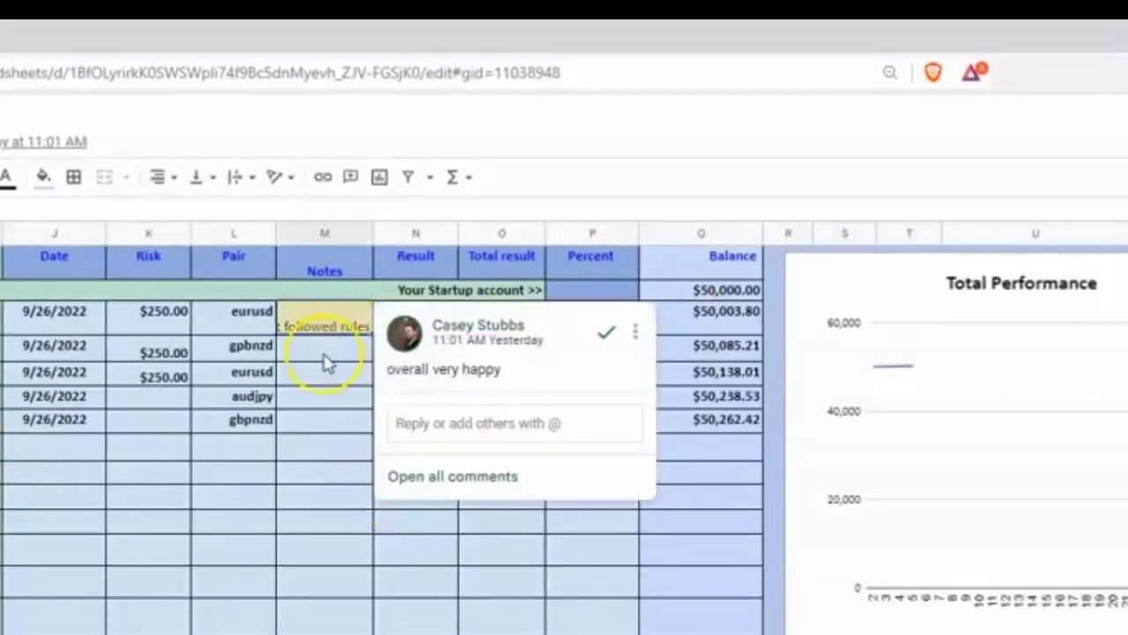
left_click(322, 351)
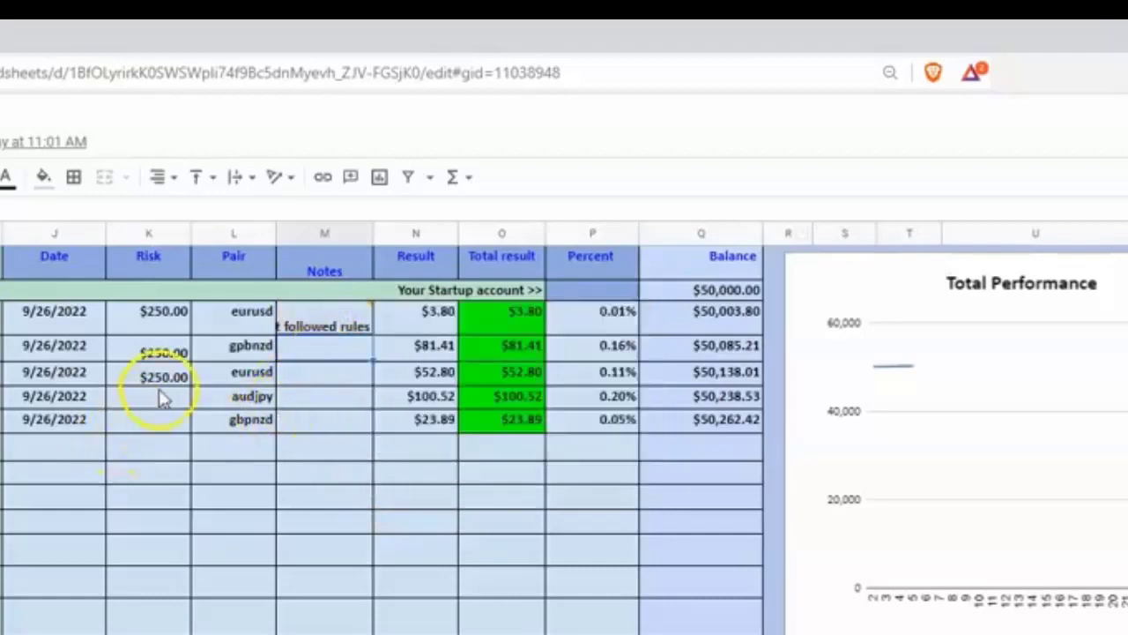
left_click(85, 451)
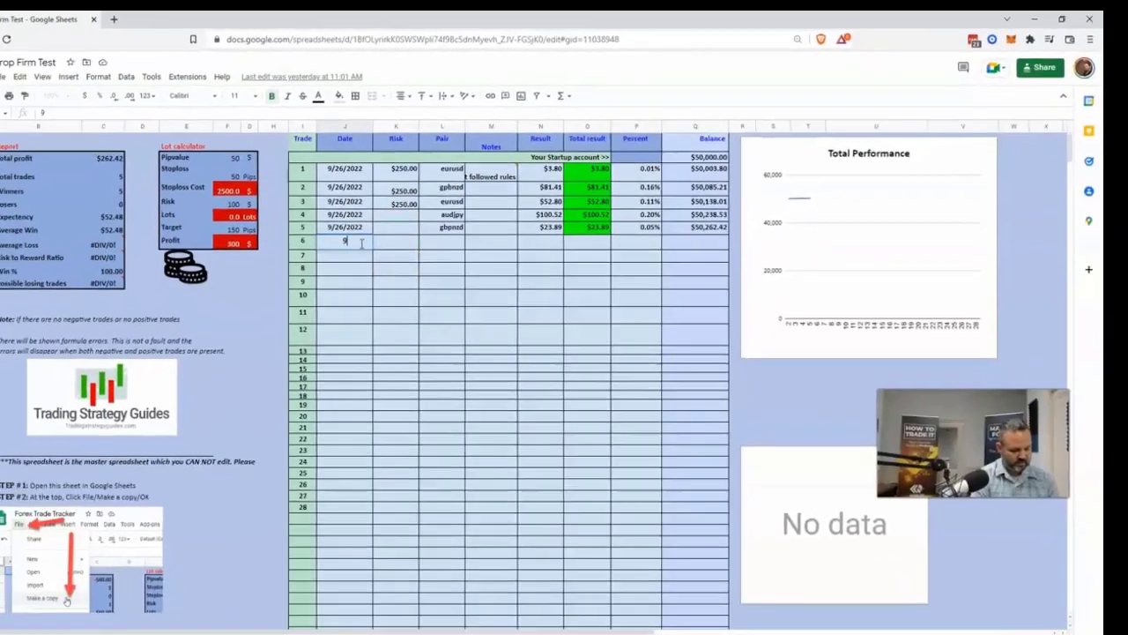
type("92")
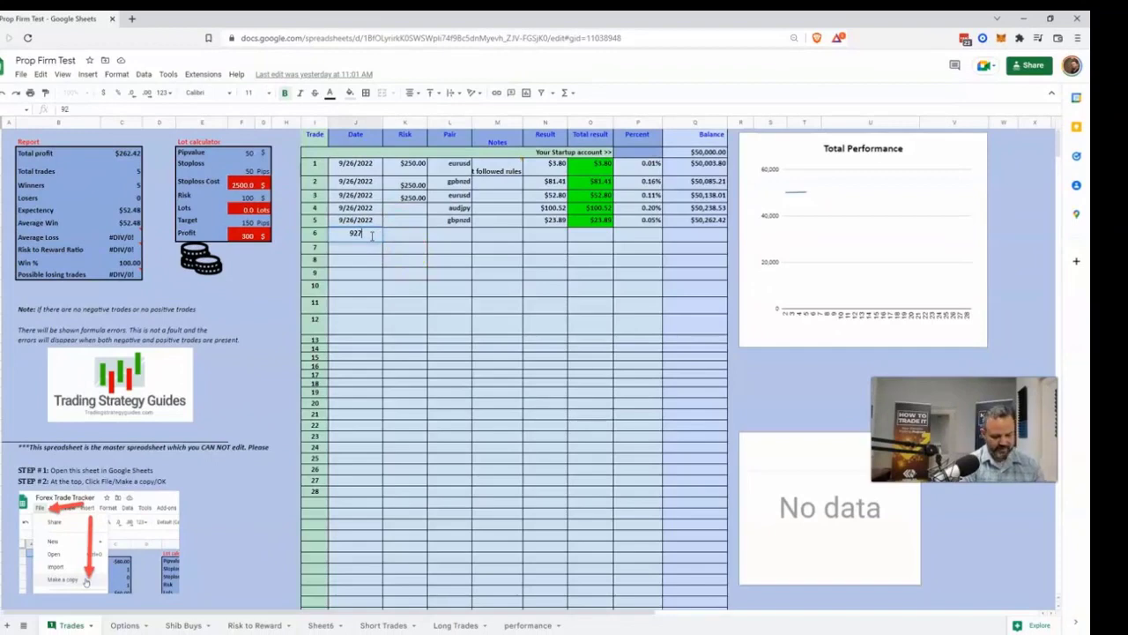
type("7")
key("BackSpace")
key("BackSpace")
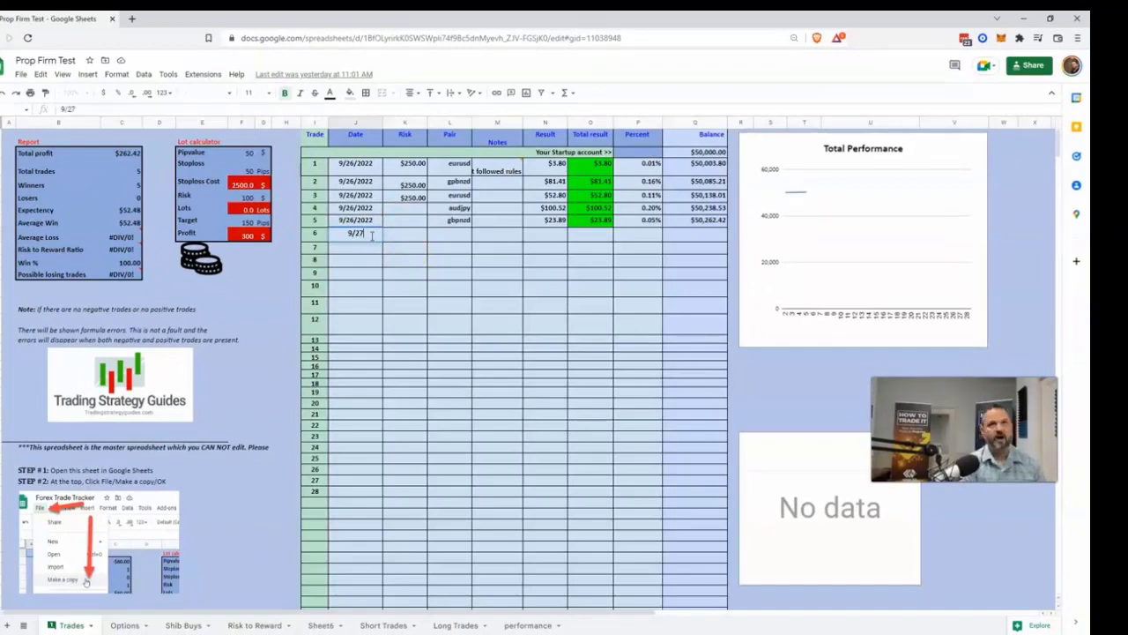
key("Return")
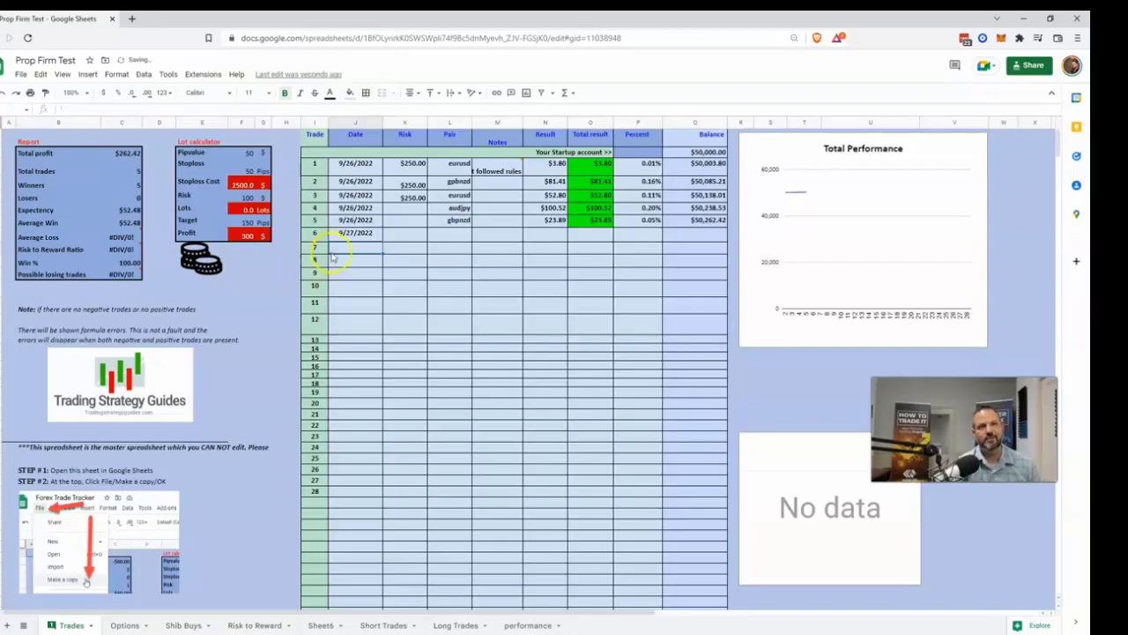
Copy trade 6's date into the Date cells of trades 7 through 11
left_click(361, 234)
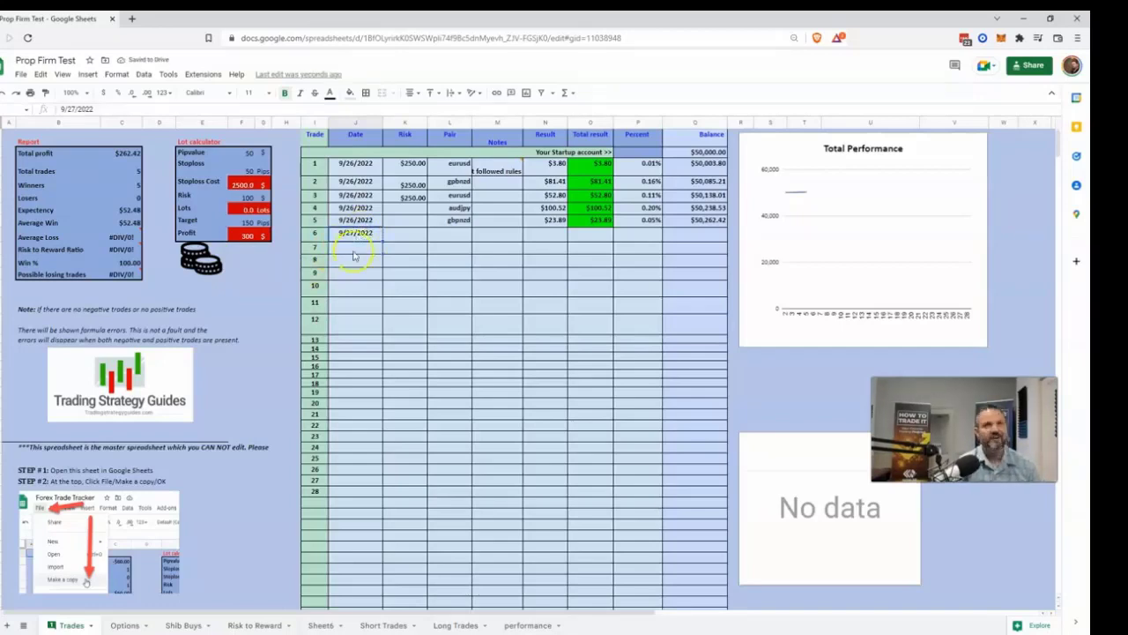
left_click(353, 251)
type("9/27/2022")
left_click(353, 261)
type("9/27/2022")
left_click(355, 276)
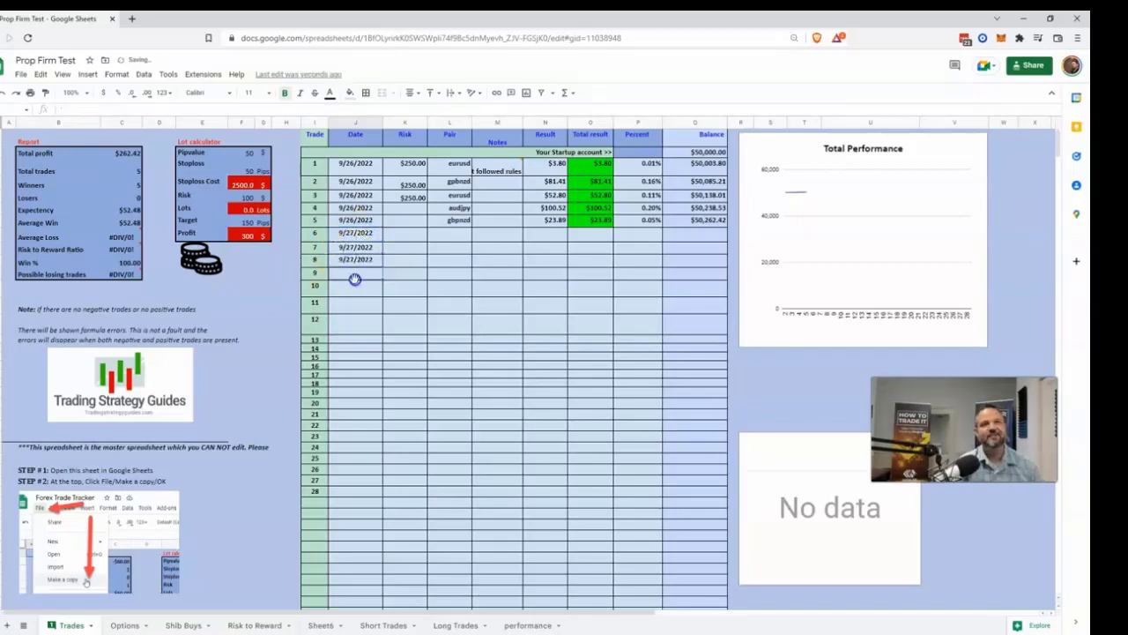
type("9/27/2022")
left_click(355, 286)
type("9/27/2022")
left_click(357, 302)
type("9/27/2022")
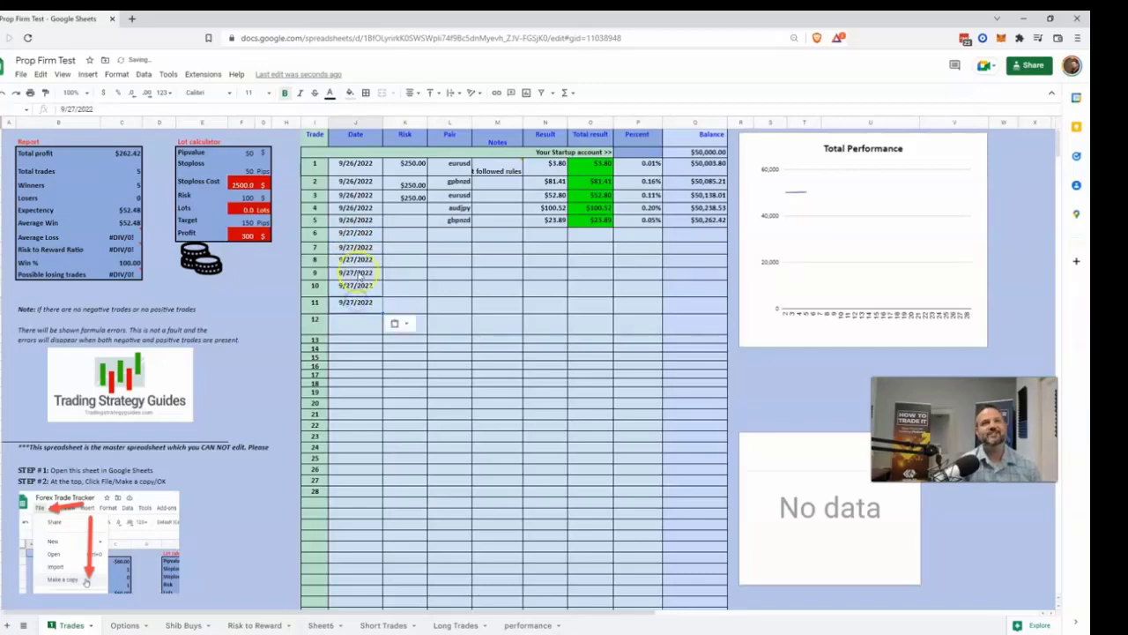
Record trade 6 with the pair eursd and a result of 108.5
left_click(450, 233)
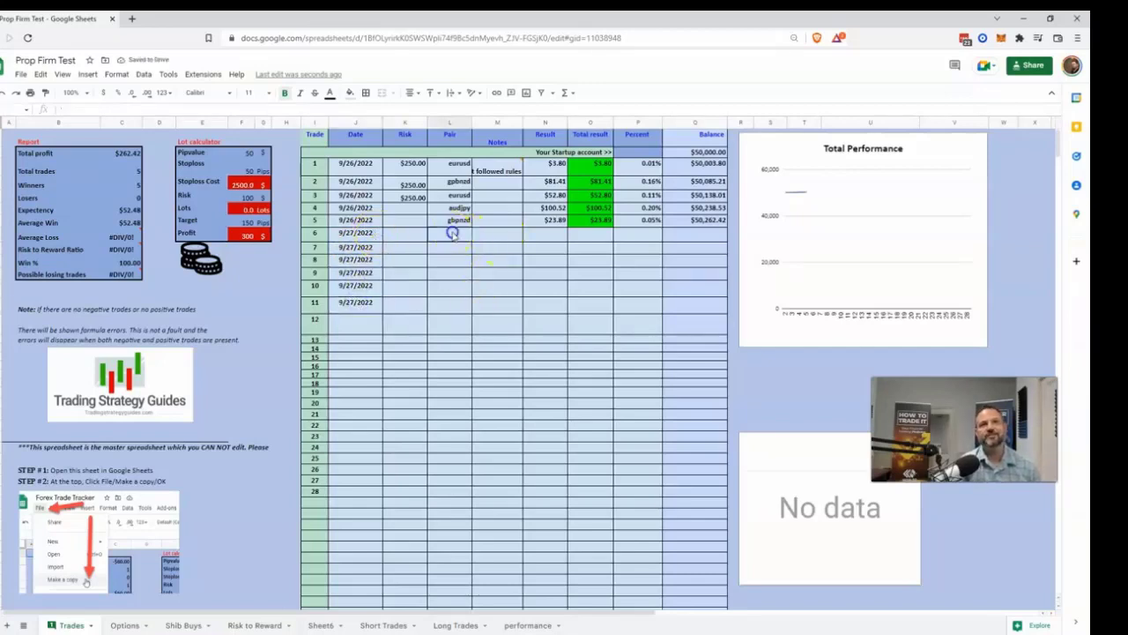
type("eursd")
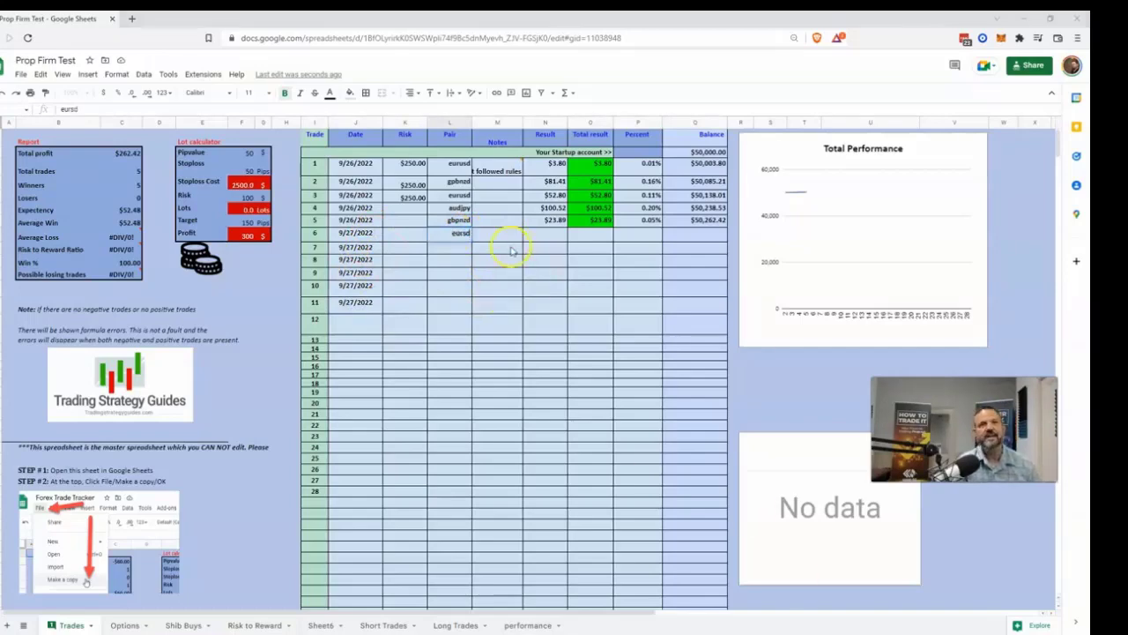
left_click(545, 232)
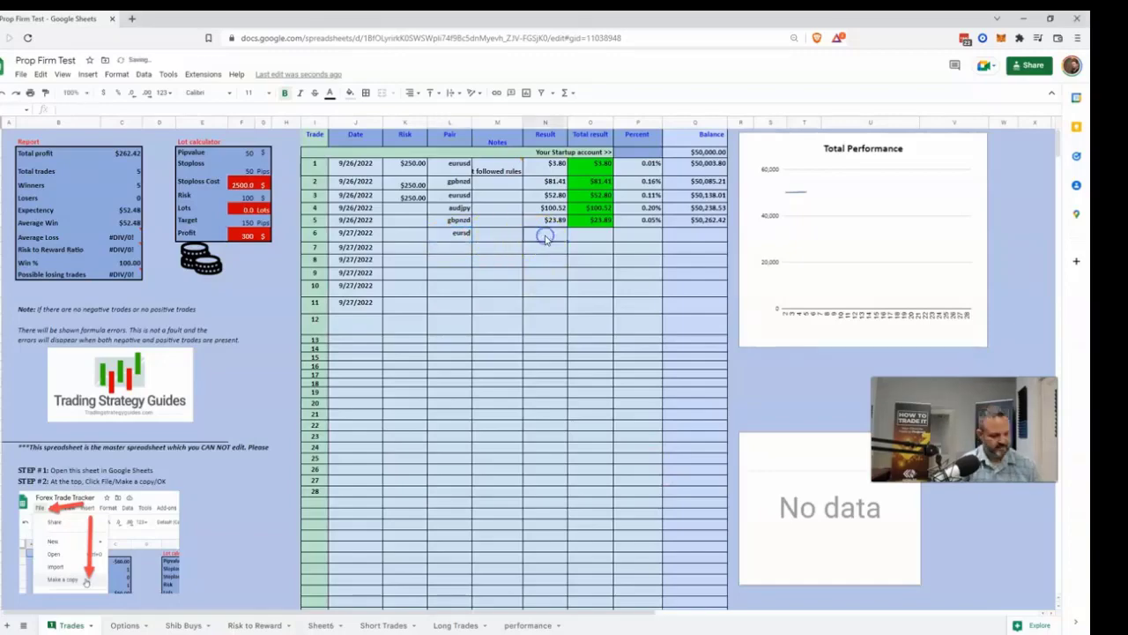
type("108.5")
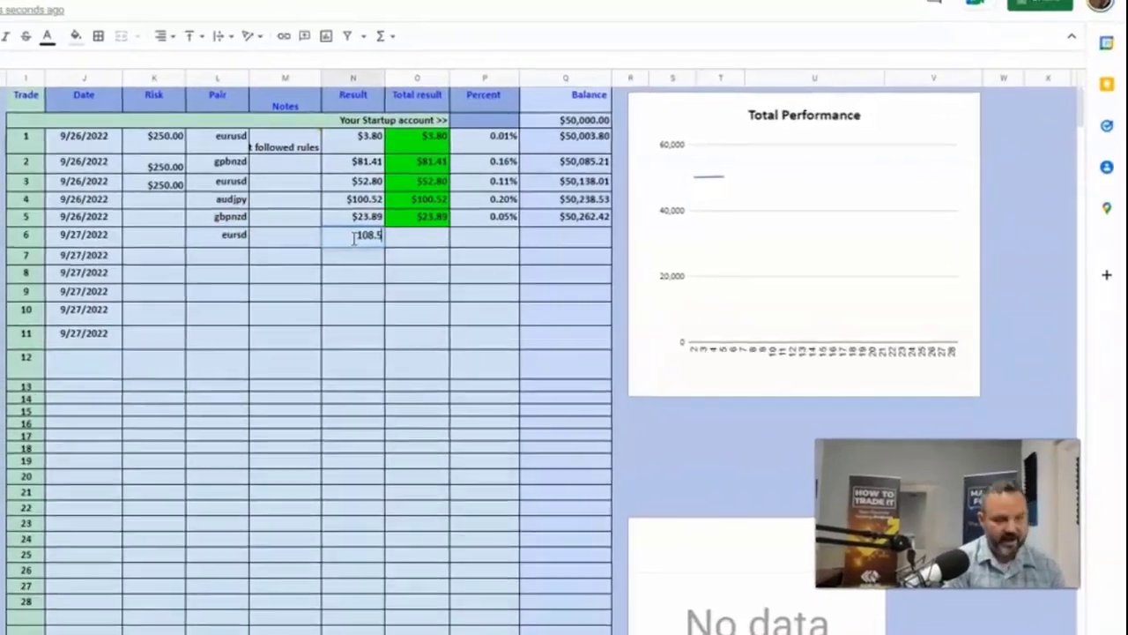
key("Tab")
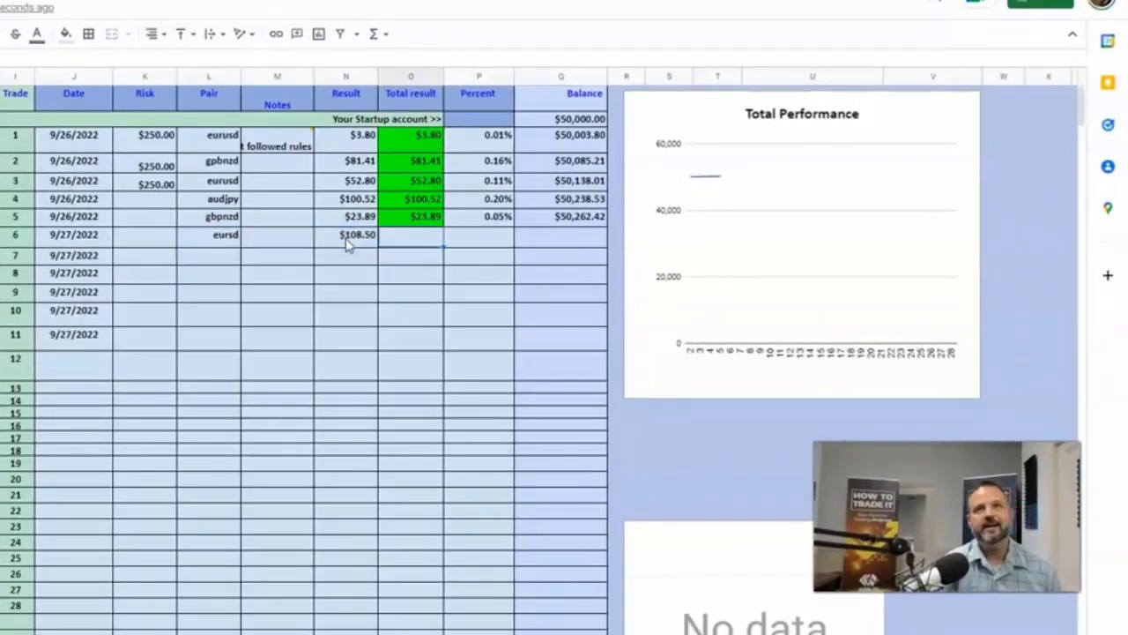
left_click(346, 235)
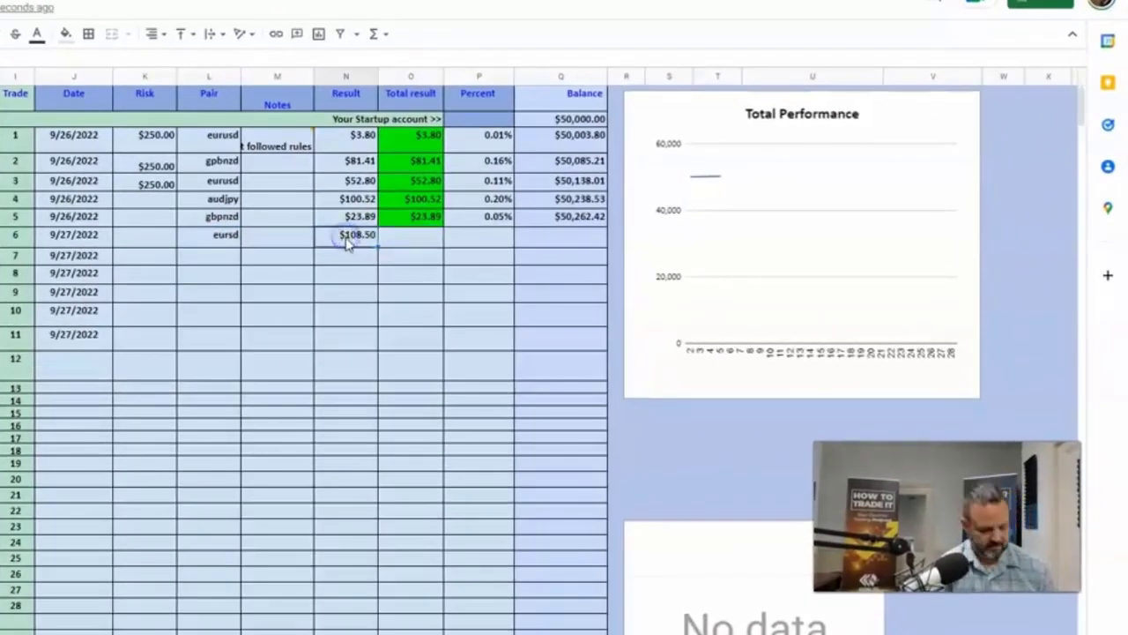
Copy the Total result, Percent and Balance formulas from trade 5 into trade 6
left_click(406, 221)
key("ctrl+c")
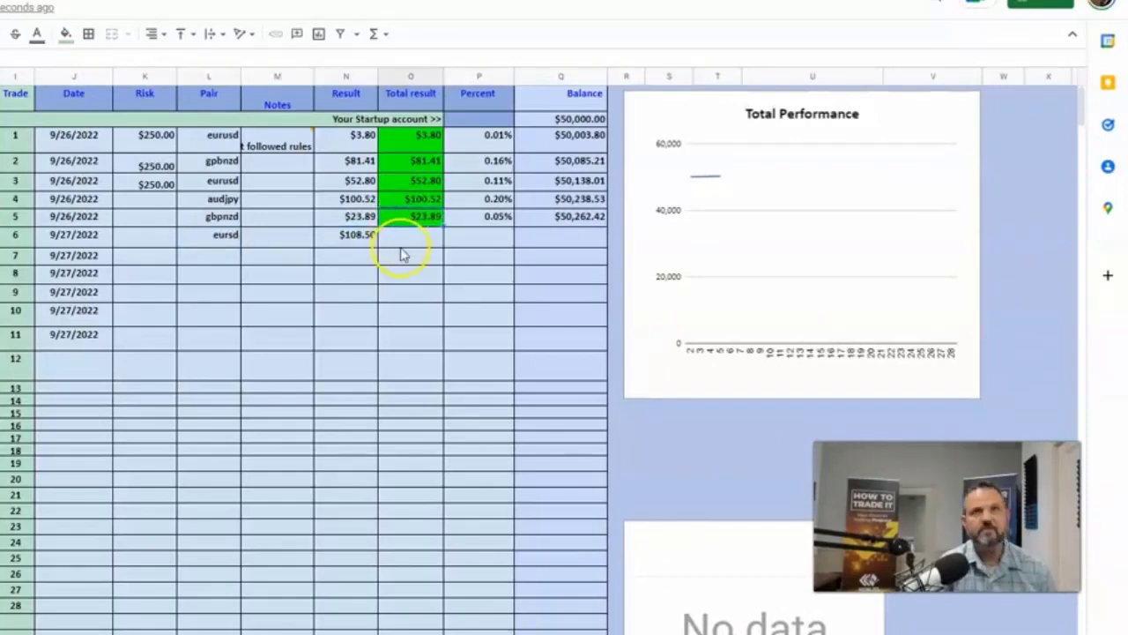
left_click(401, 238)
key("ctrl+v")
left_click(481, 216)
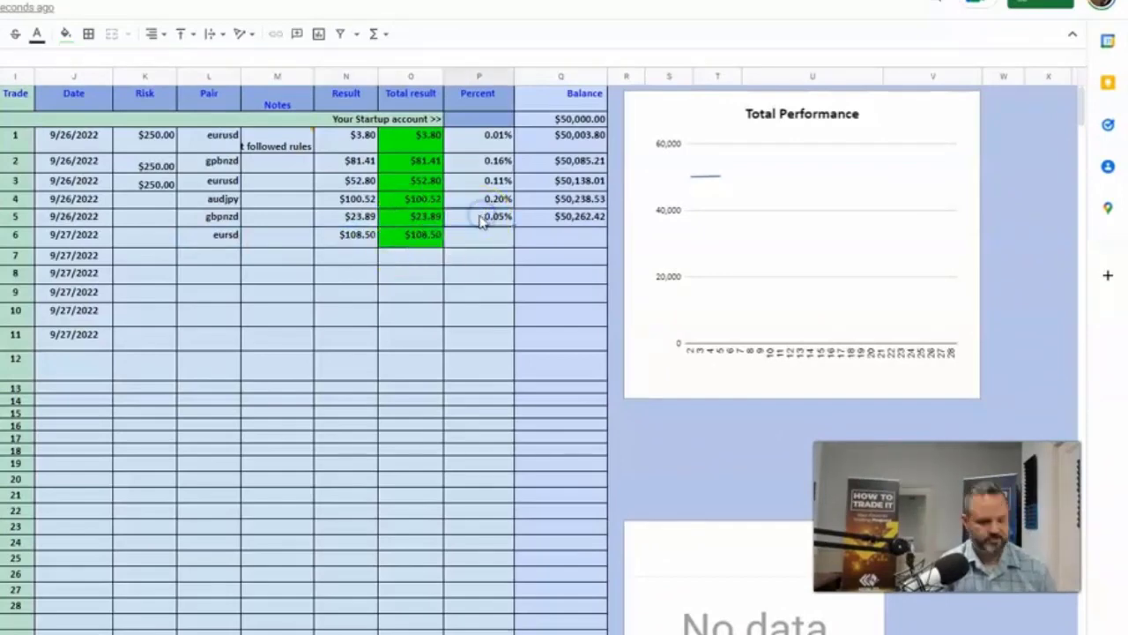
left_click(478, 232)
key("ctrl+v")
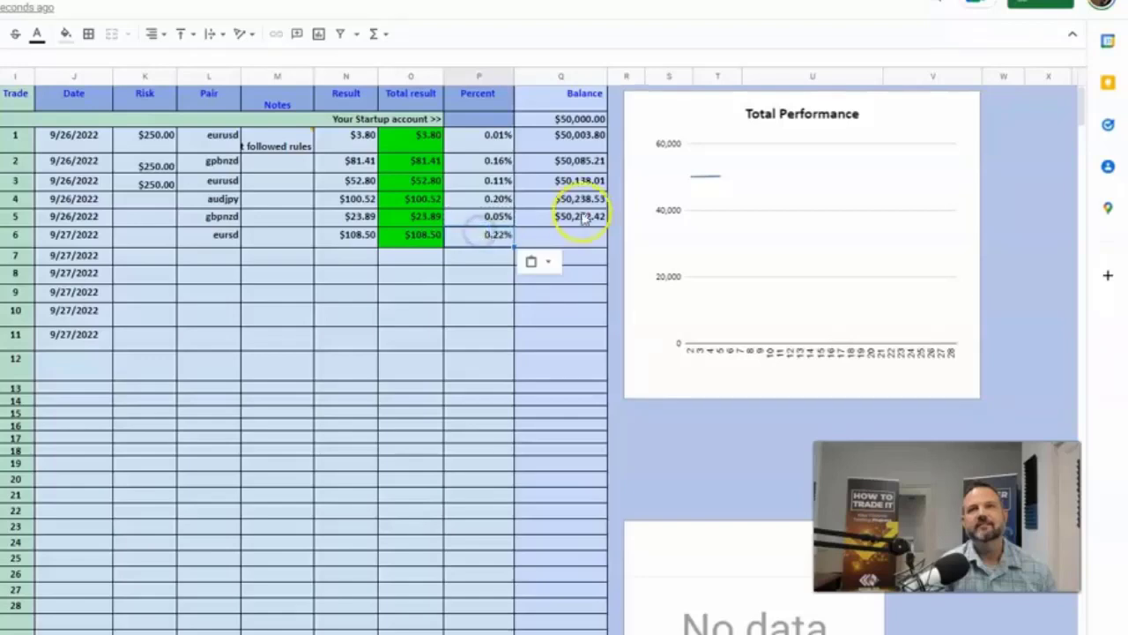
left_click(573, 216)
key("ctrl+c")
left_click(571, 235)
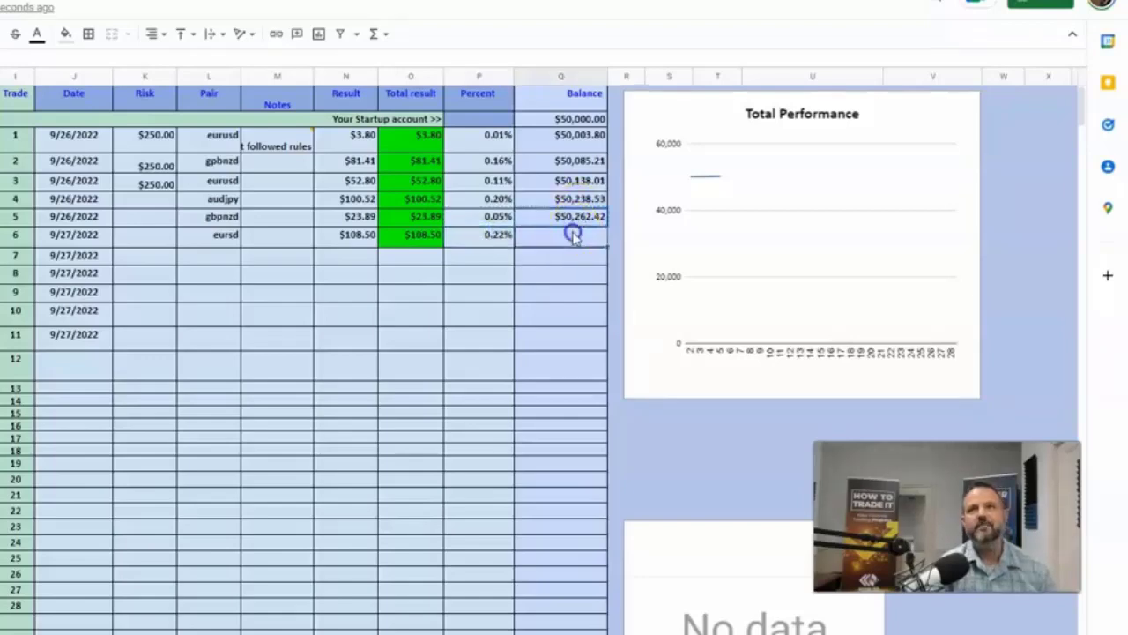
key("ctrl+v")
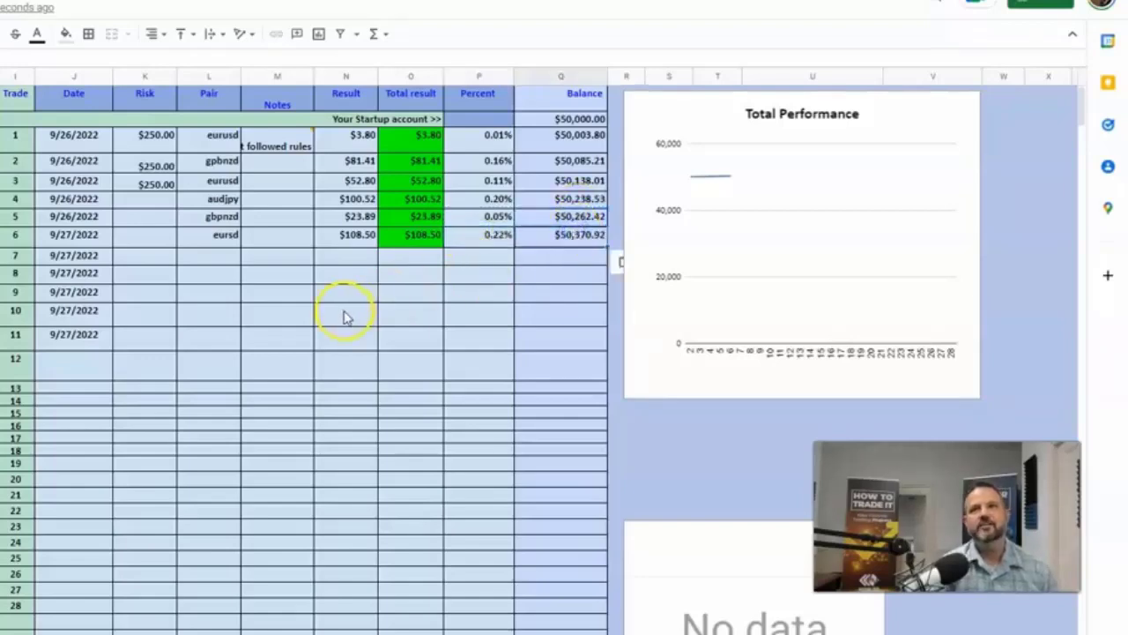
Record trade 7 with the pair audjpy and a result of 66.82
left_click(228, 258)
type("audjpy")
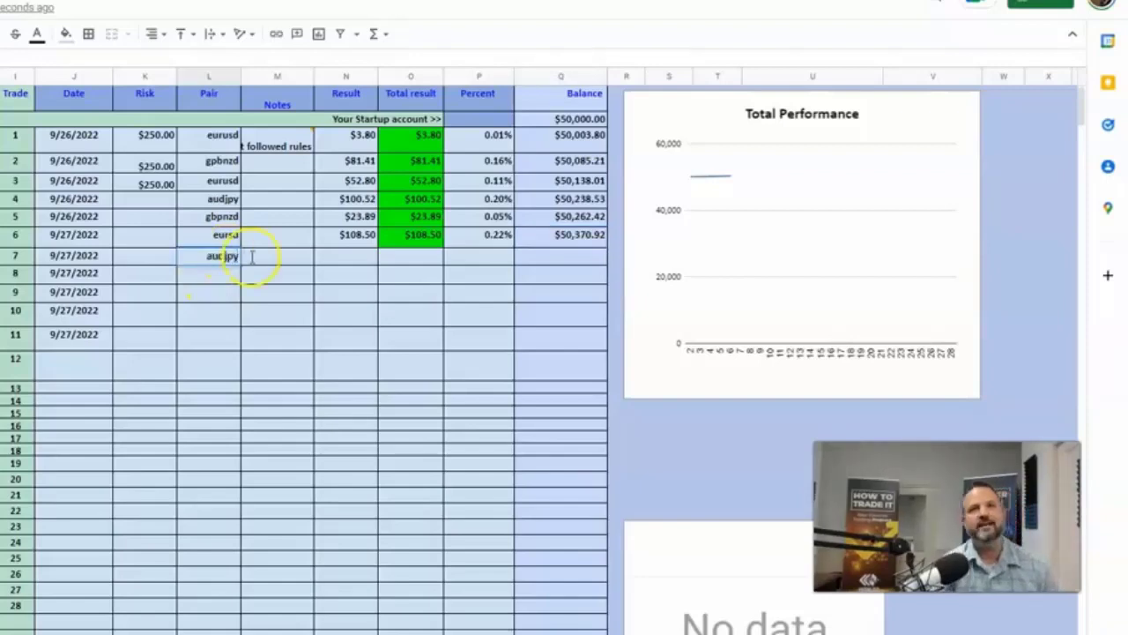
left_click(328, 261)
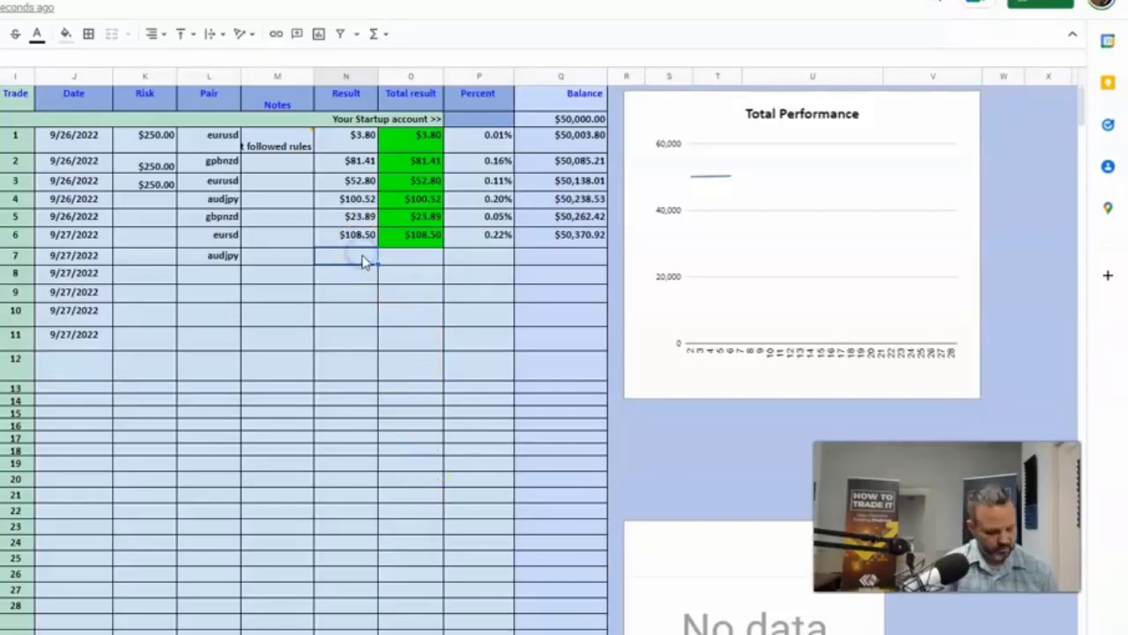
type("66.82")
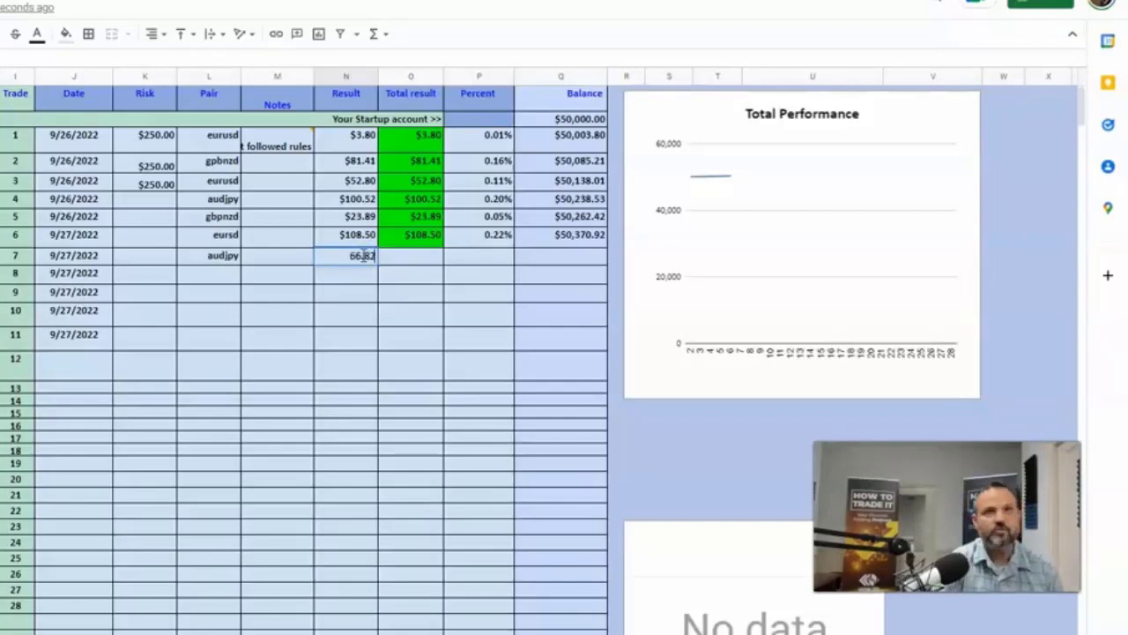
key("Return")
Copy the Total result formula from trade 6 into trade 7
left_click(427, 243)
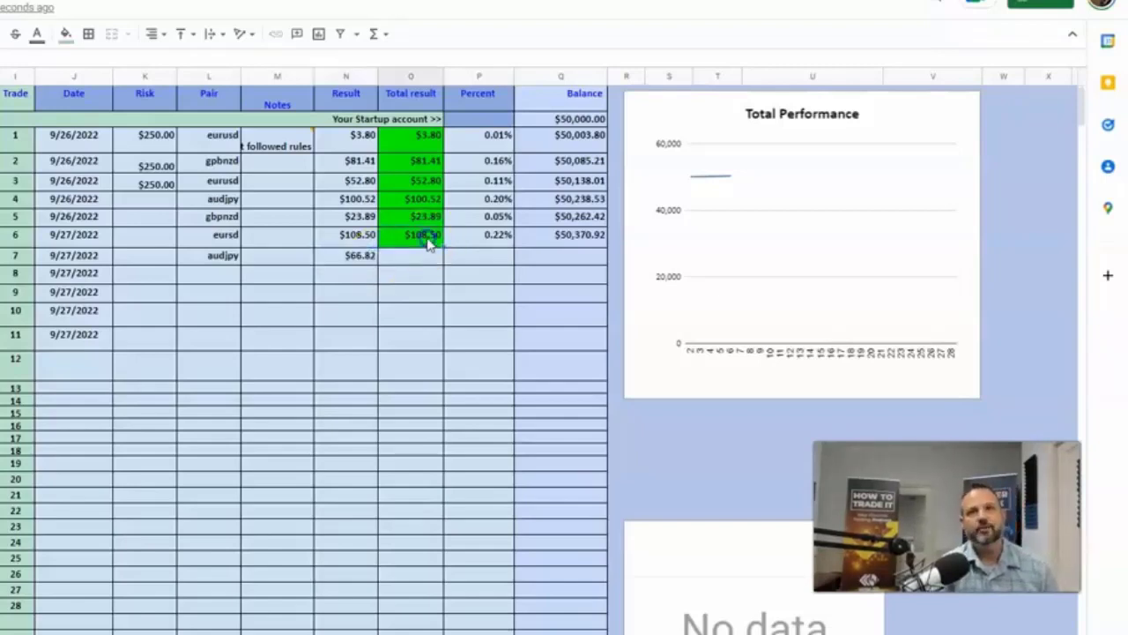
key("ctrl+c")
left_click(418, 255)
key("ctrl+v")
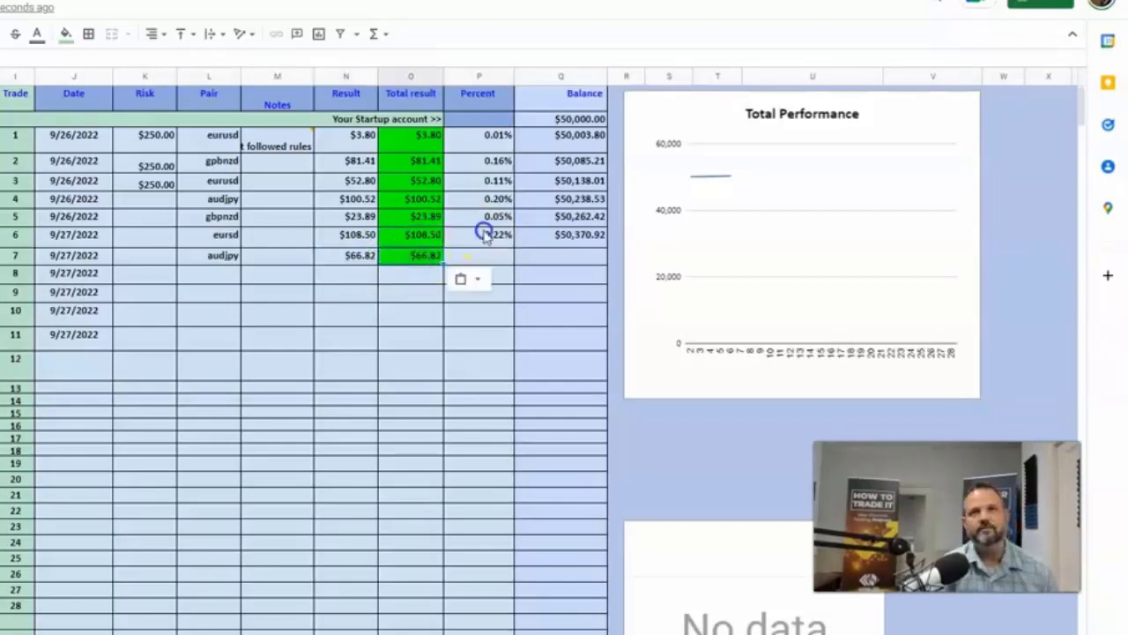
left_click(486, 235)
key("ctrl+v")
key("ctrl+z")
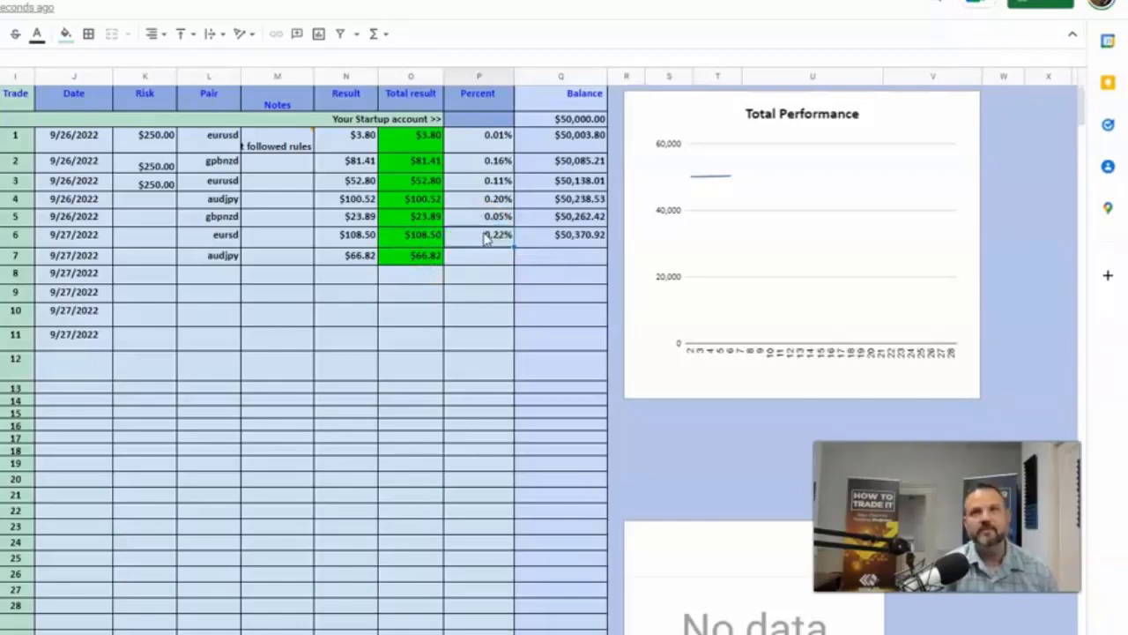
Copy the Percent and Balance formulas from trade 6 into trade 7
left_click(476, 235)
key("ctrl+c")
left_click(472, 263)
key("ctrl+v")
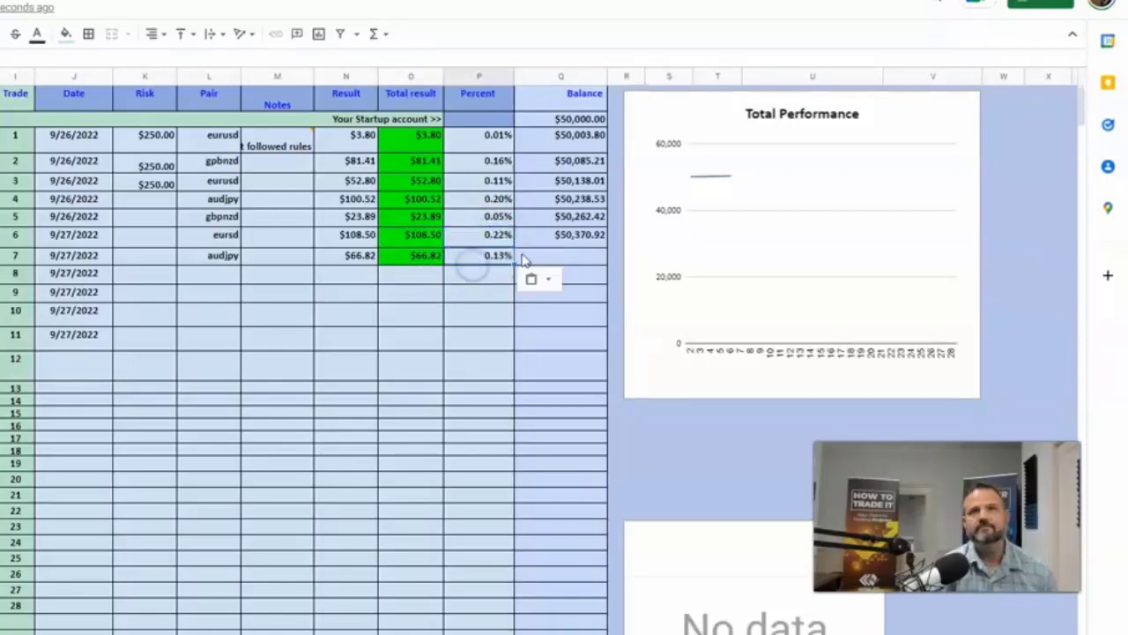
left_click(549, 237)
key("ctrl+c")
left_click(563, 255)
key("ctrl+v")
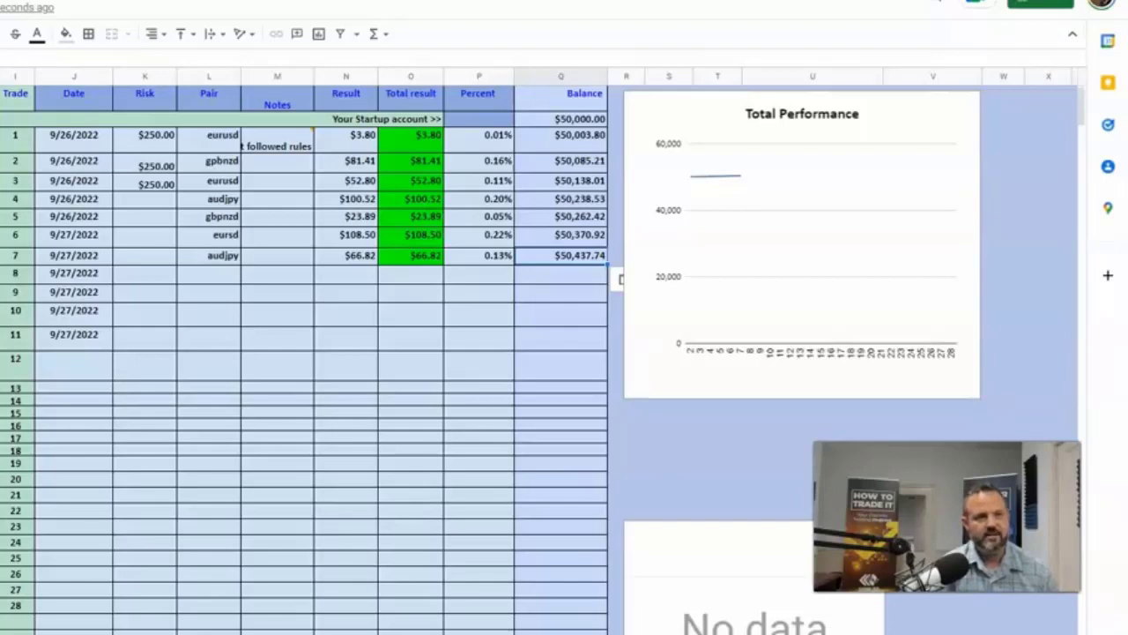
Enter the pair gbpnzd for trades 8, 9 and 10
left_click(215, 275)
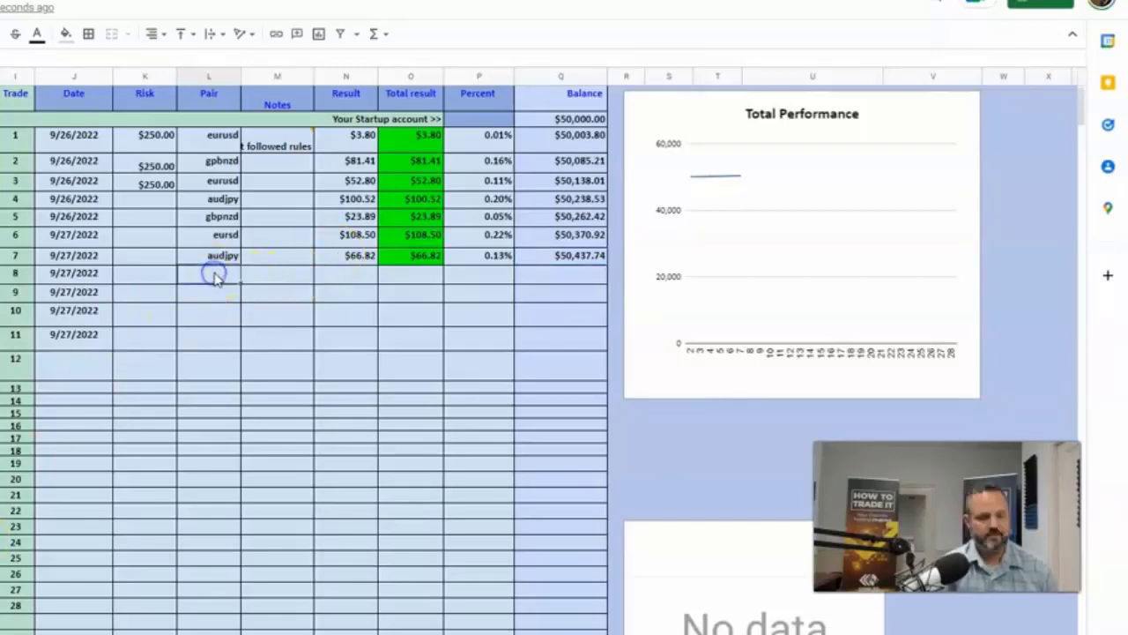
type("gbp")
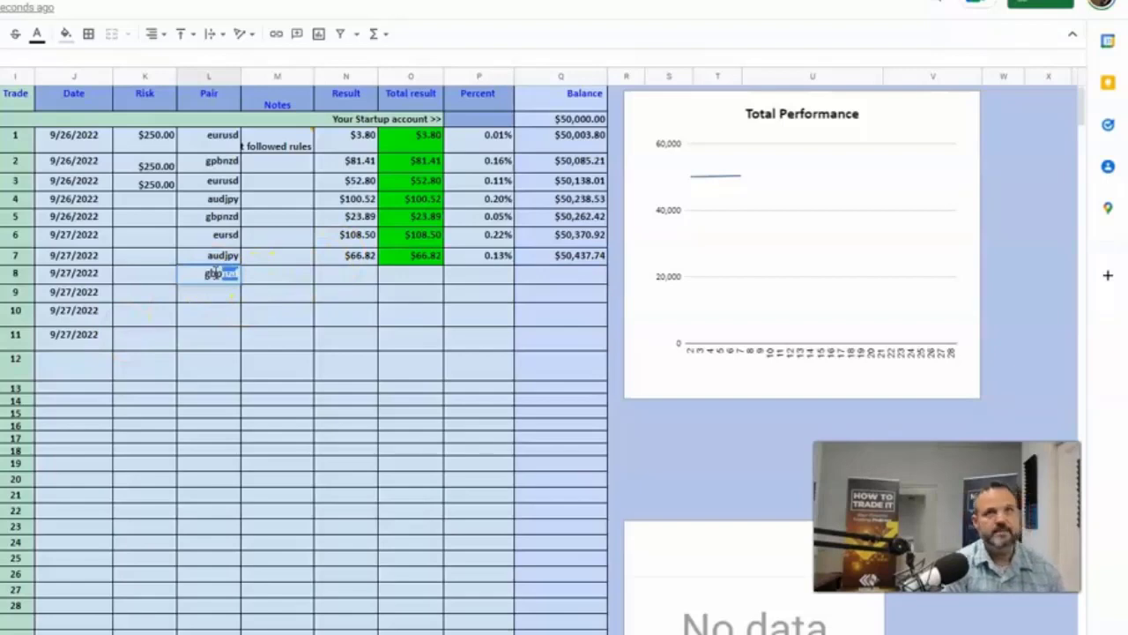
type("nzd")
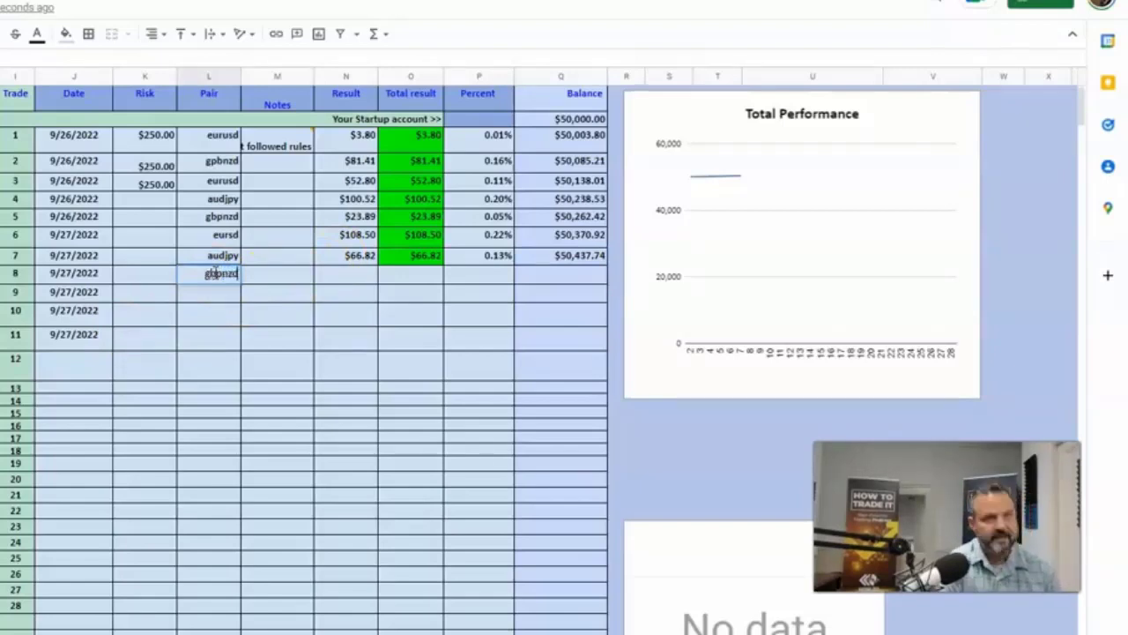
left_click(215, 271)
left_click(214, 289)
left_click(217, 276)
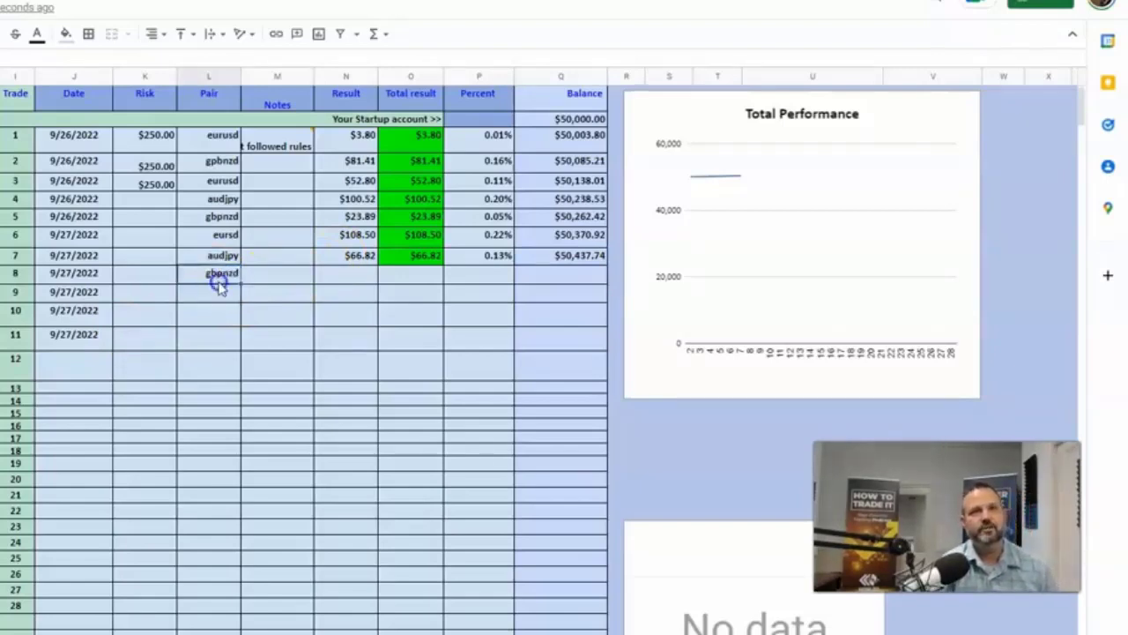
left_click(220, 297)
key("ctrl+v")
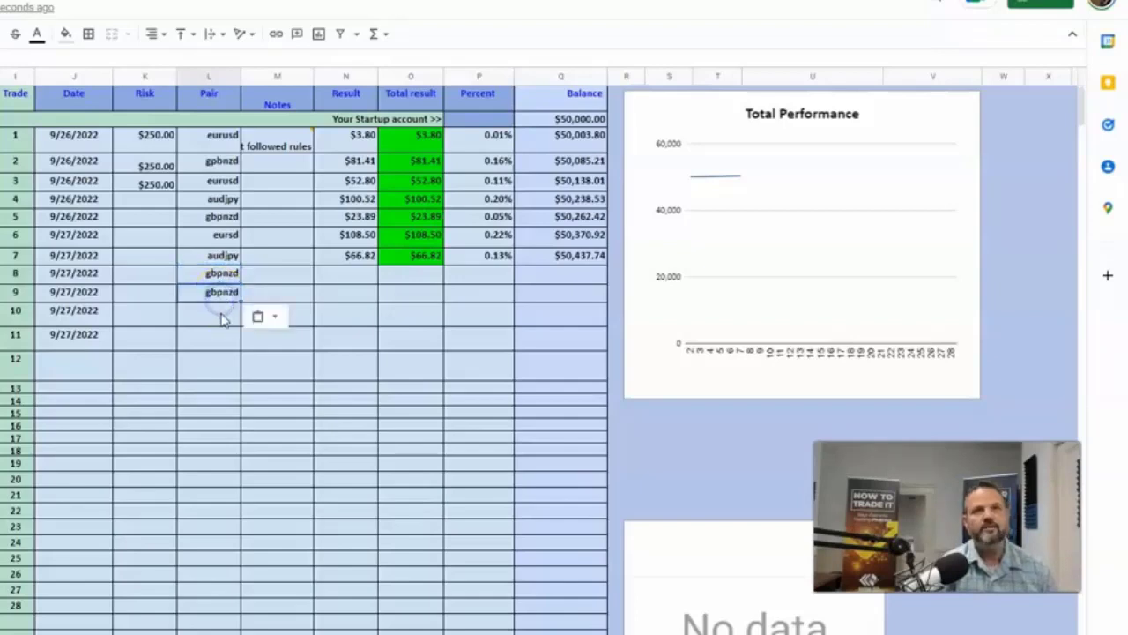
left_click(221, 315)
key("ctrl+v")
Enter the results 331.13, 68.72 and -135.93 for trades 8, 9 and 10
left_click(367, 272)
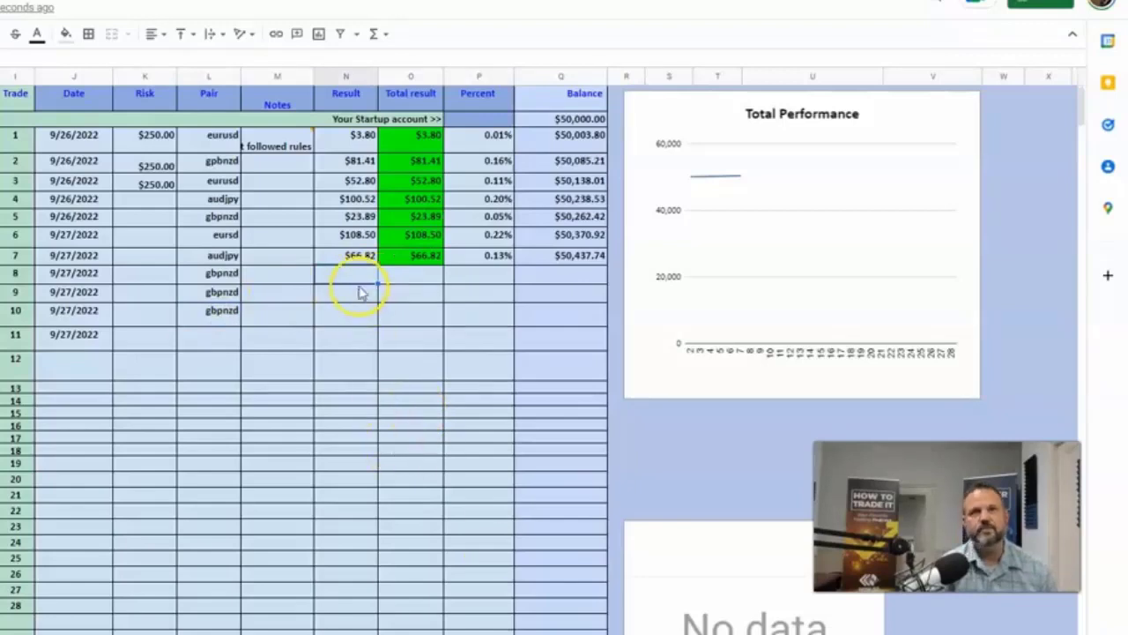
type("331.17")
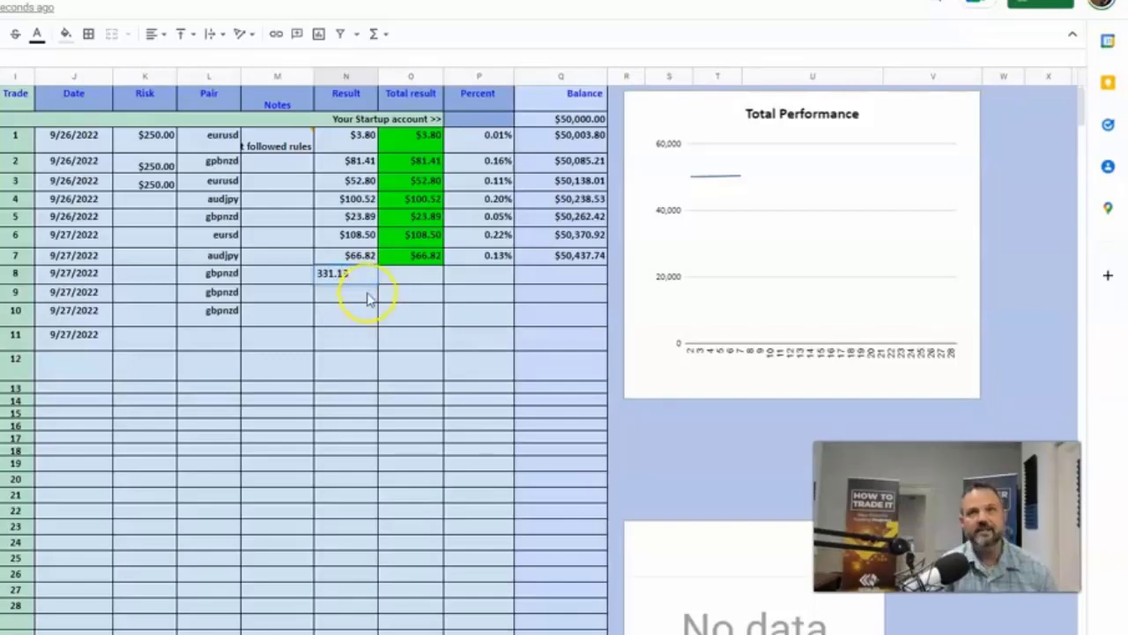
key("Return")
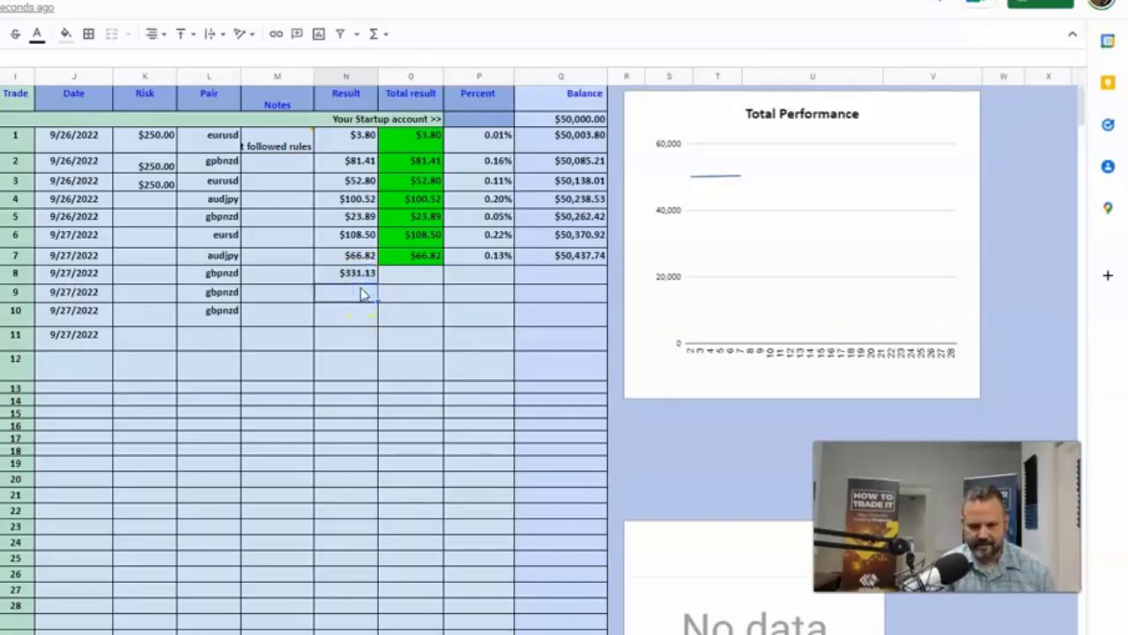
type("68.72")
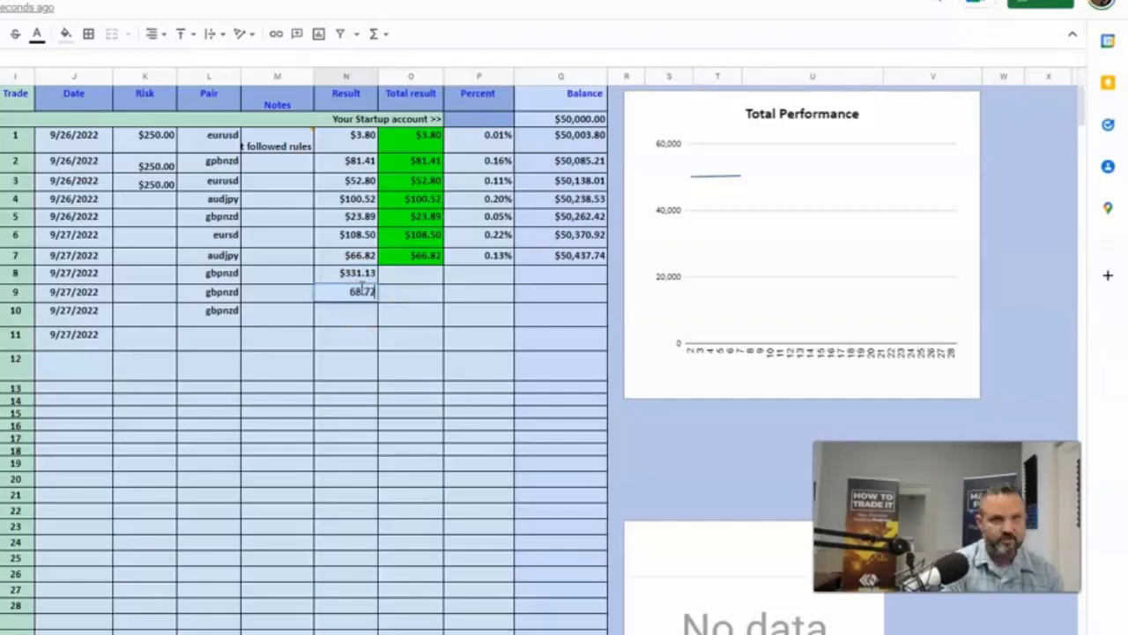
key("Return")
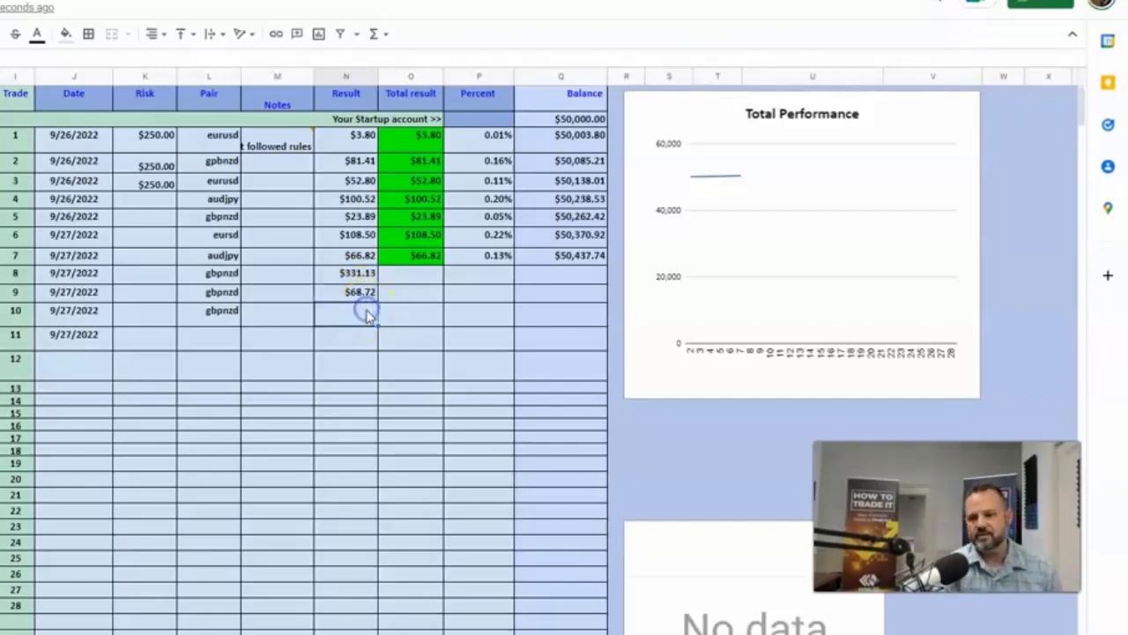
type("-123")
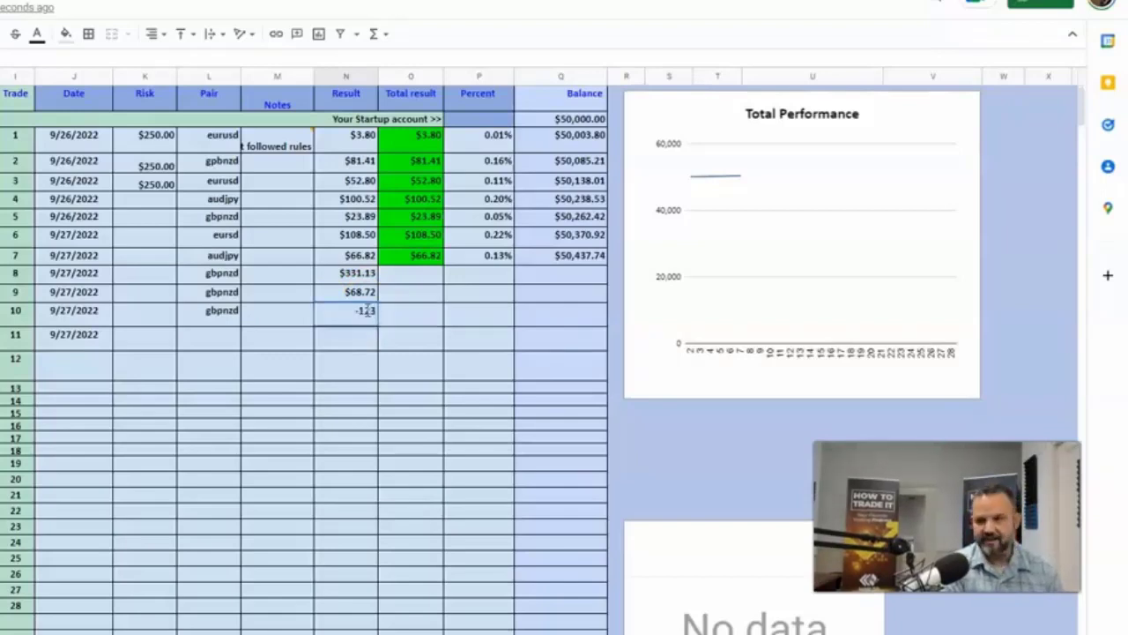
type("-123.9")
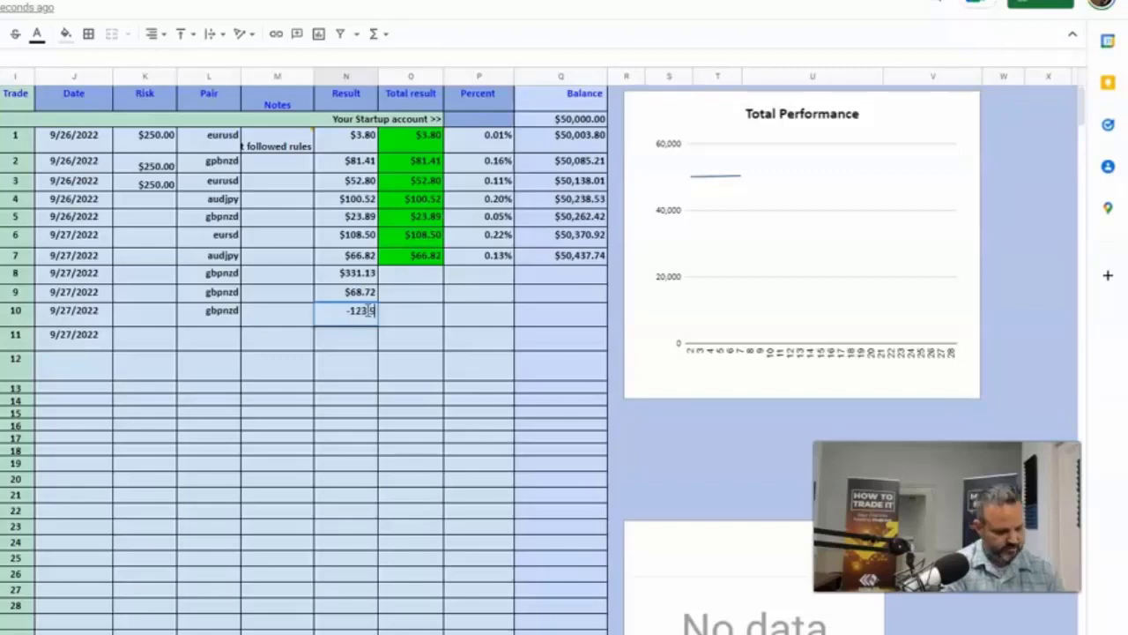
type("3")
double_click(367, 308)
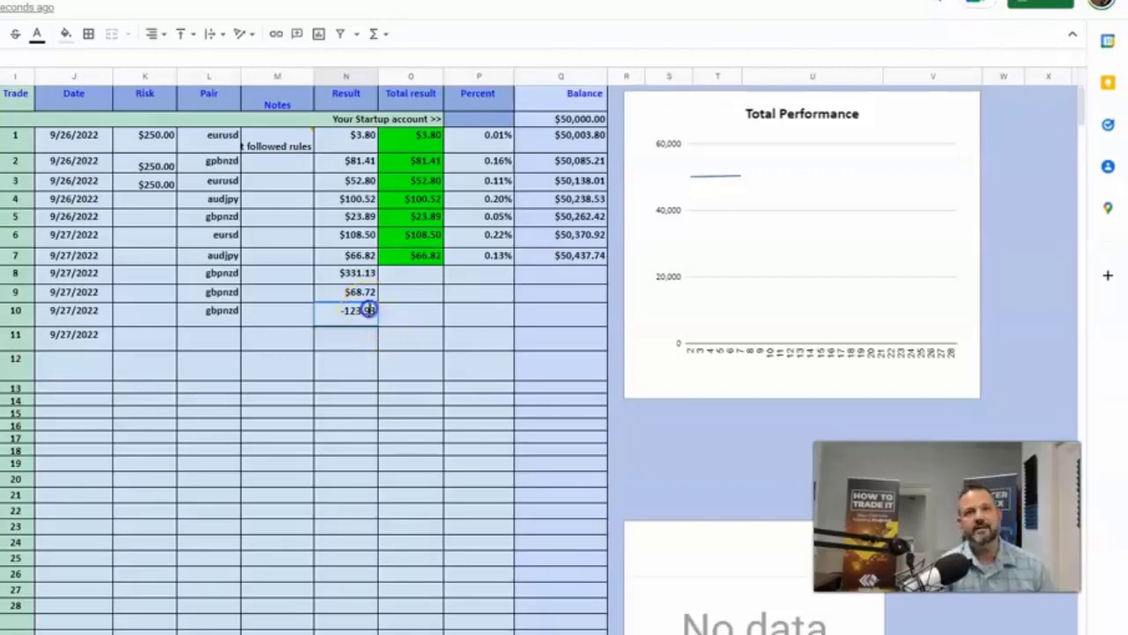
key("BackSpace")
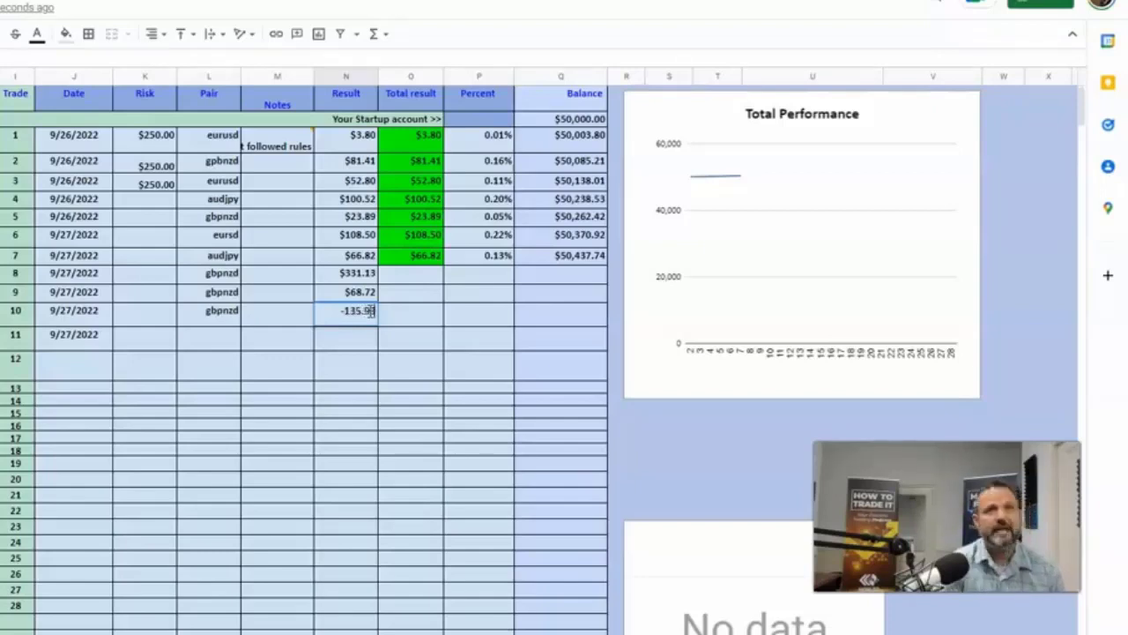
left_click(391, 311)
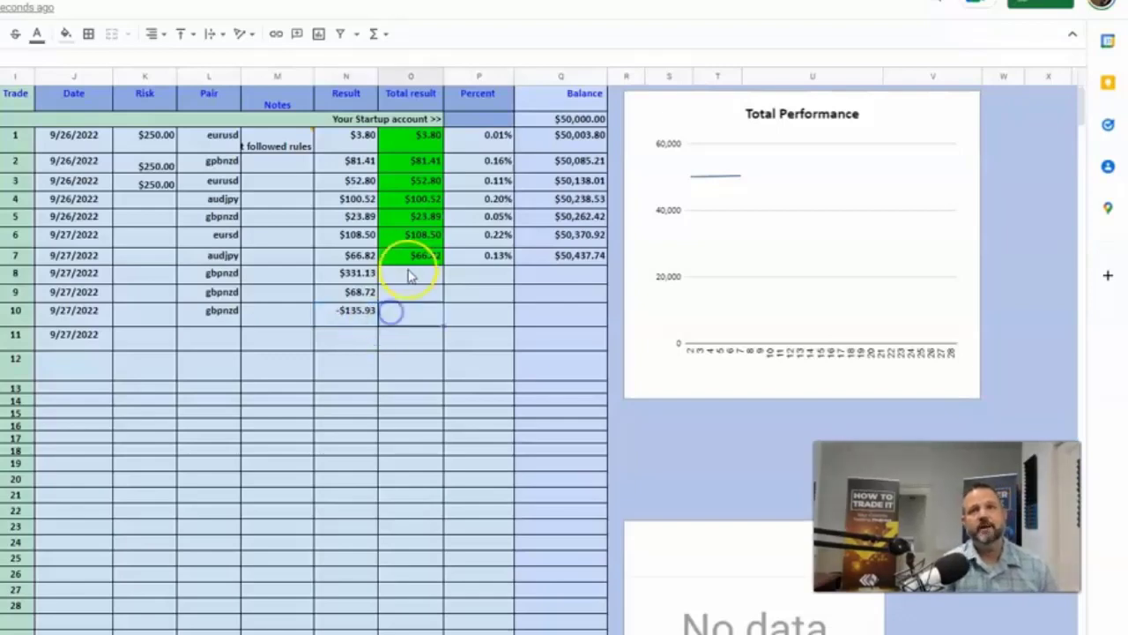
Copy the Total result formula from trade 7 down into trades 8, 9 and 10
left_click(410, 261)
left_click(414, 274)
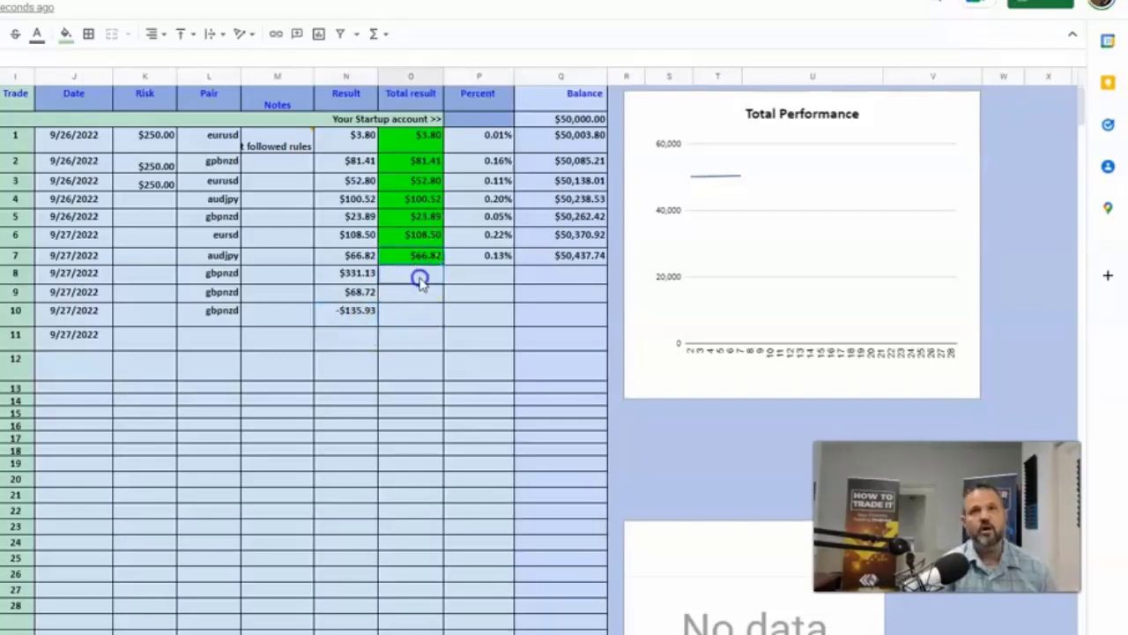
type("$331.13")
left_click(420, 294)
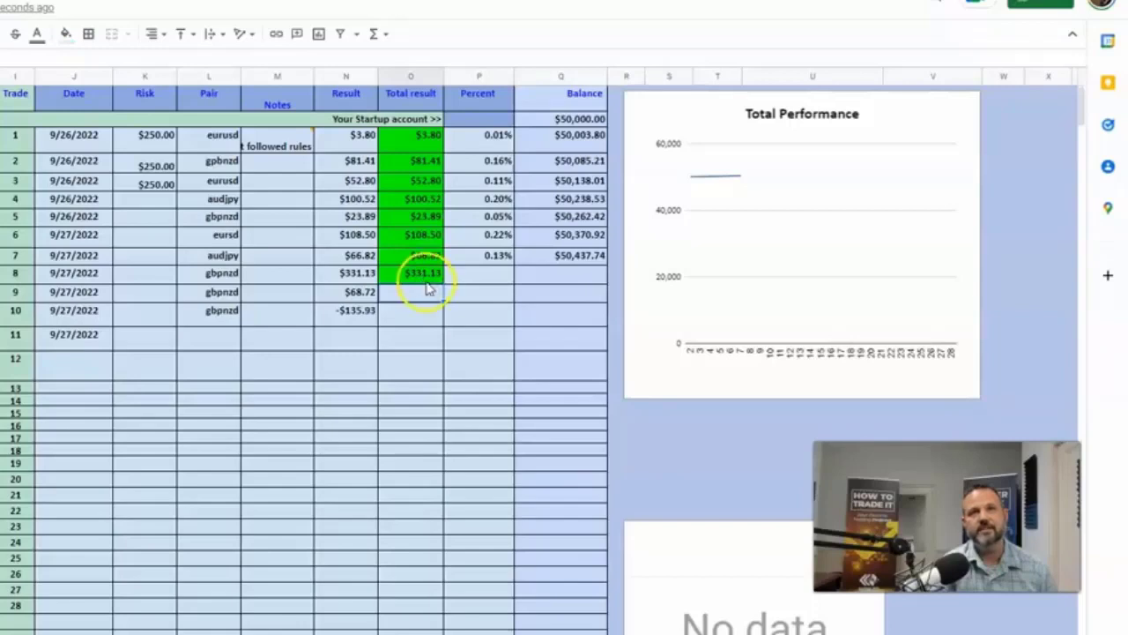
left_click(424, 276)
left_click(424, 294)
left_click(424, 296)
type("$68.72")
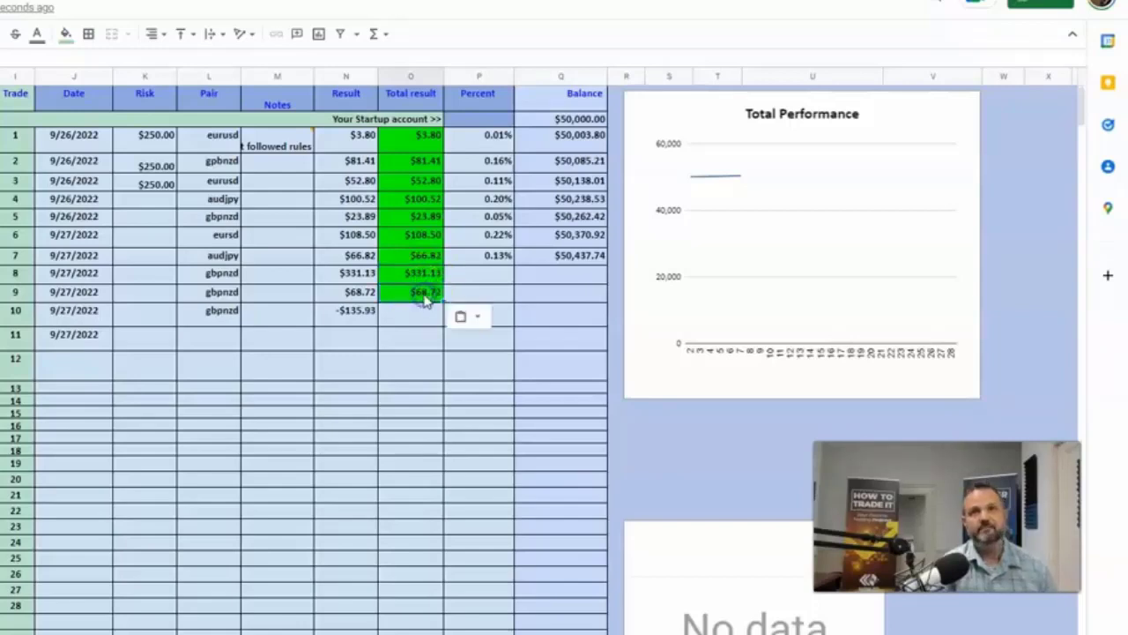
left_click(427, 312)
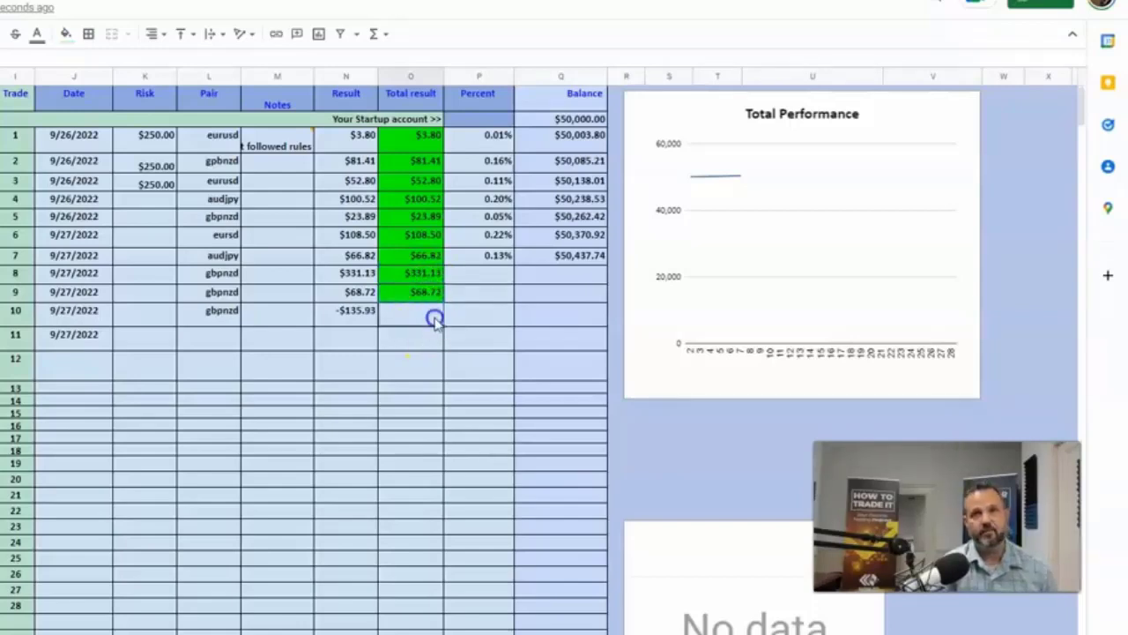
key("ctrl+v")
Copy the Percent formula from trade 7 down into trades 8, 9 and 10
left_click(496, 257)
key("ctrl+c")
left_click(496, 277)
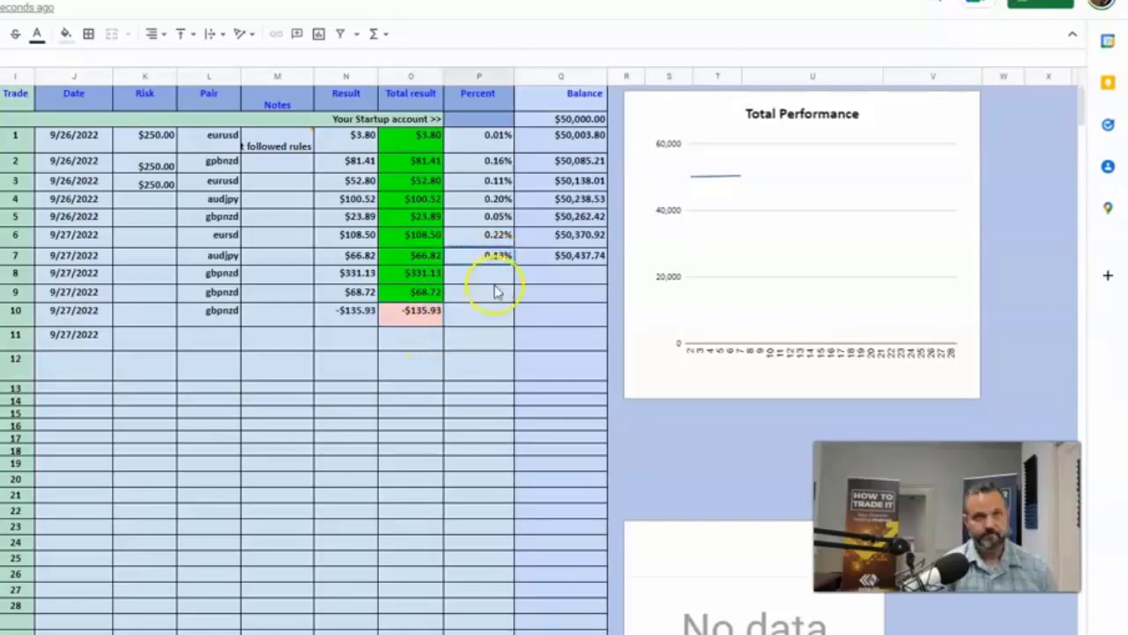
key("ctrl+v")
left_click(484, 297)
key("ctrl+v")
left_click(499, 312)
Extend the Balance formula down the column through trade 10
key("ctrl+v")
left_click(582, 291)
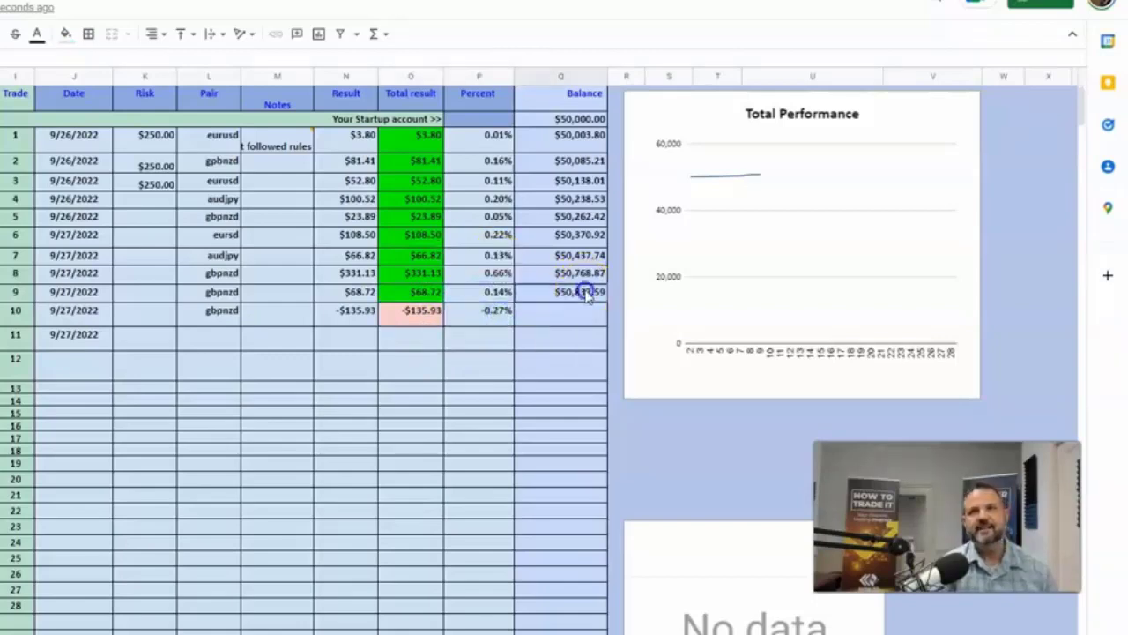
key("ctrl+c")
left_click(574, 315)
key("ctrl+v")
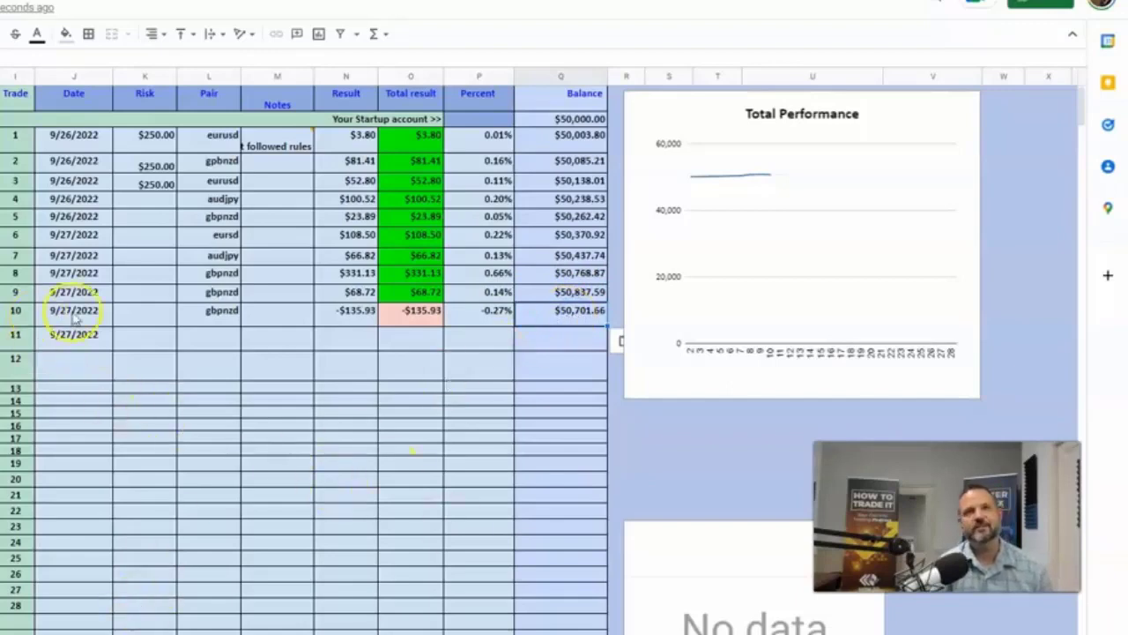
Record trade 11 with the pair xauusd and a result of 45.03
left_click(209, 337)
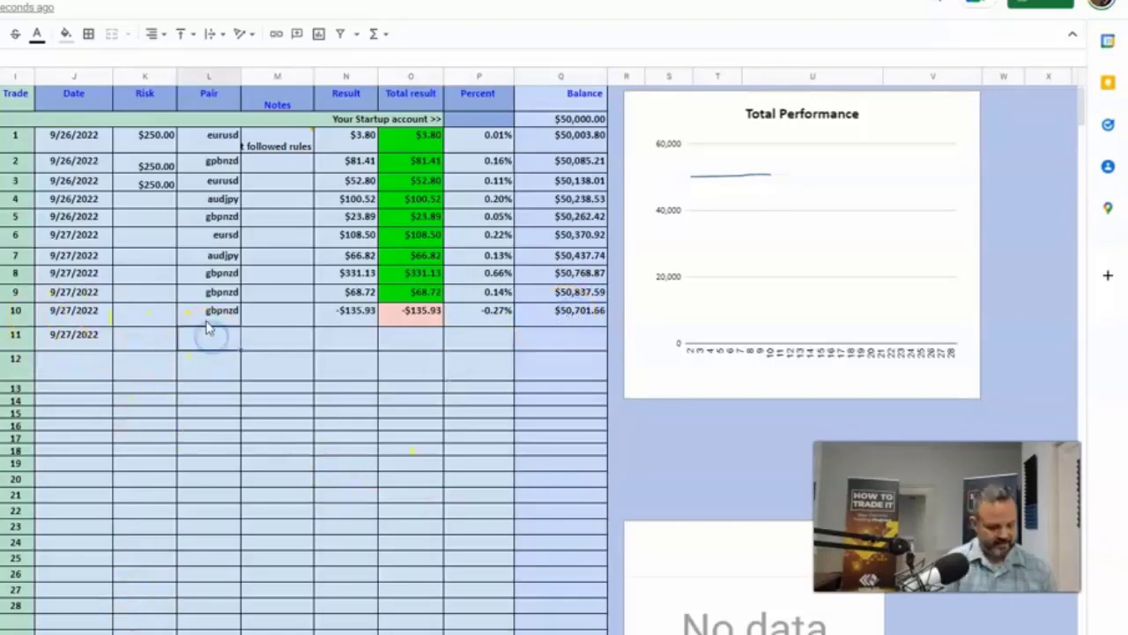
type("xau")
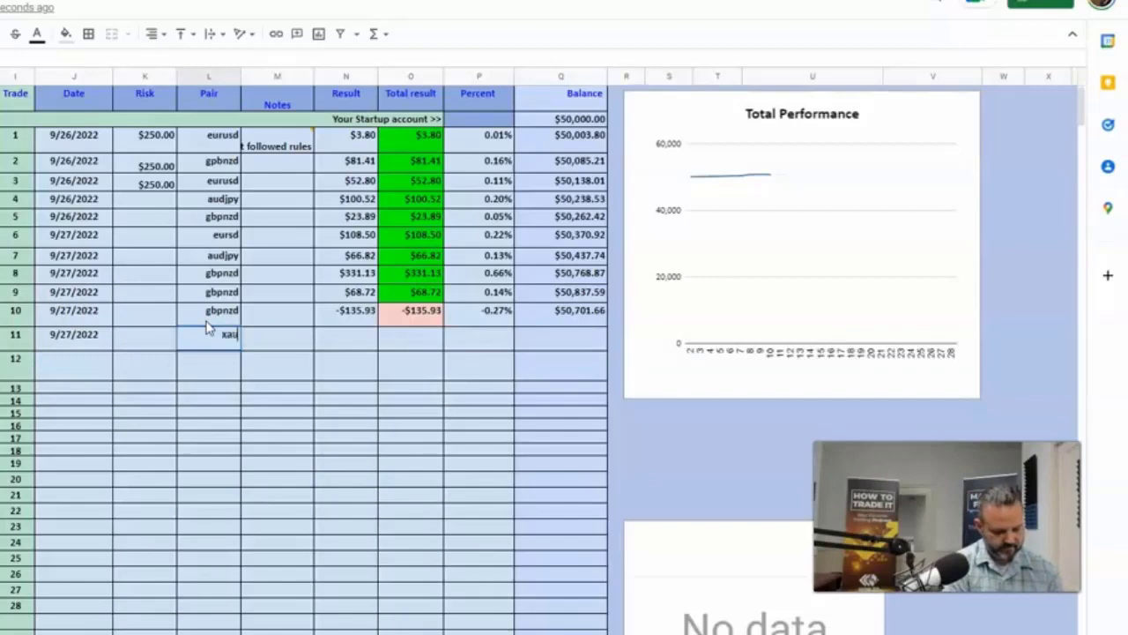
type("xauusd")
left_click(357, 315)
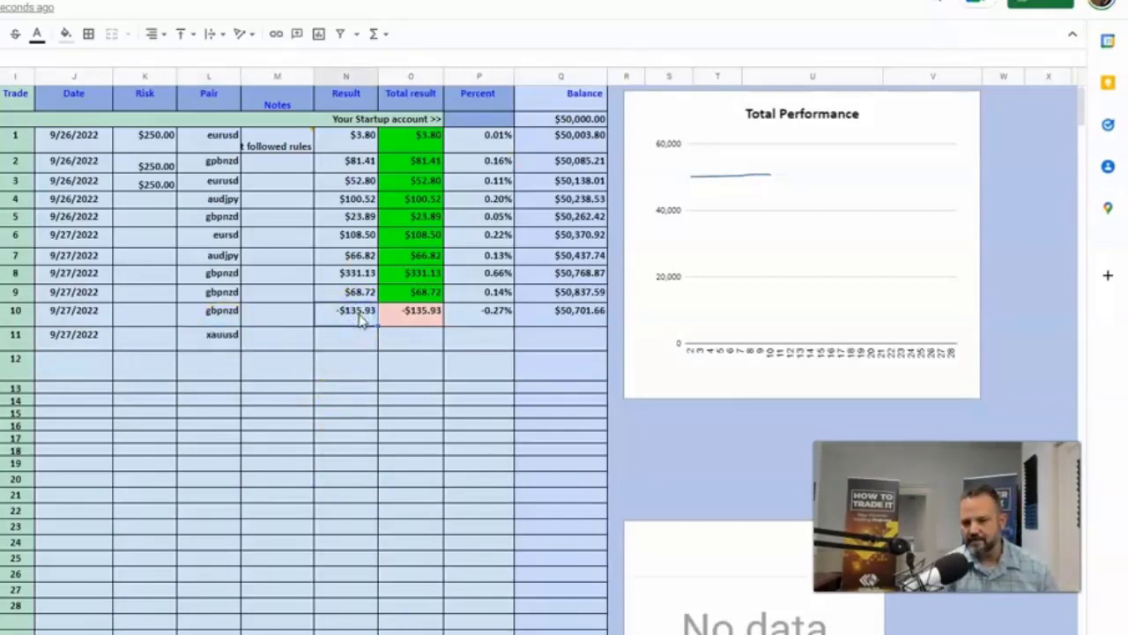
left_click(357, 332)
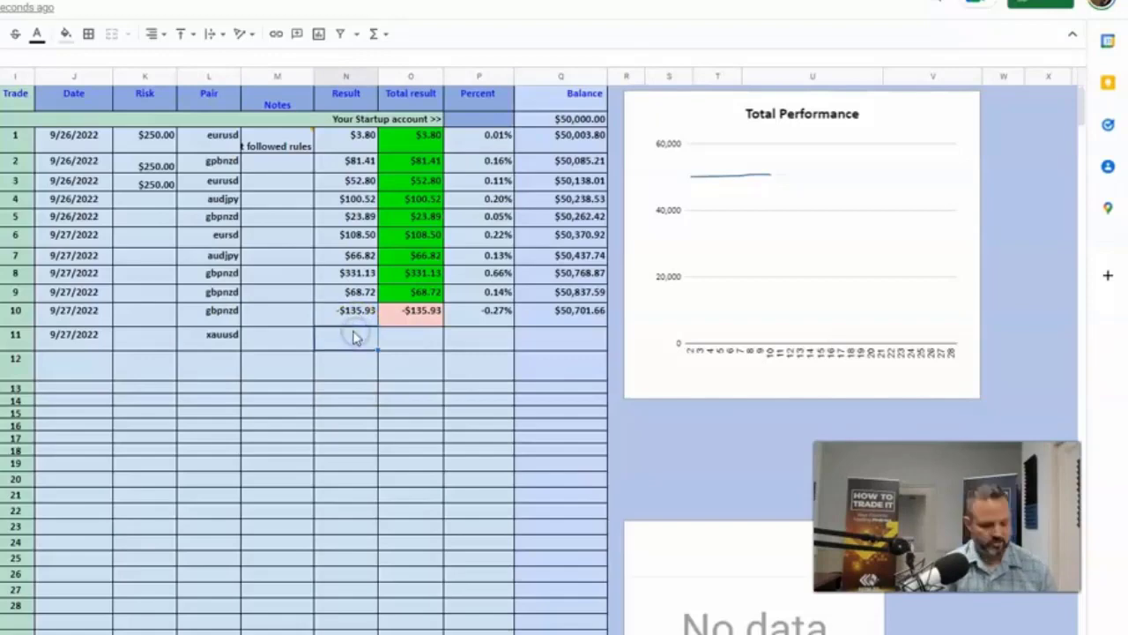
type("45.05")
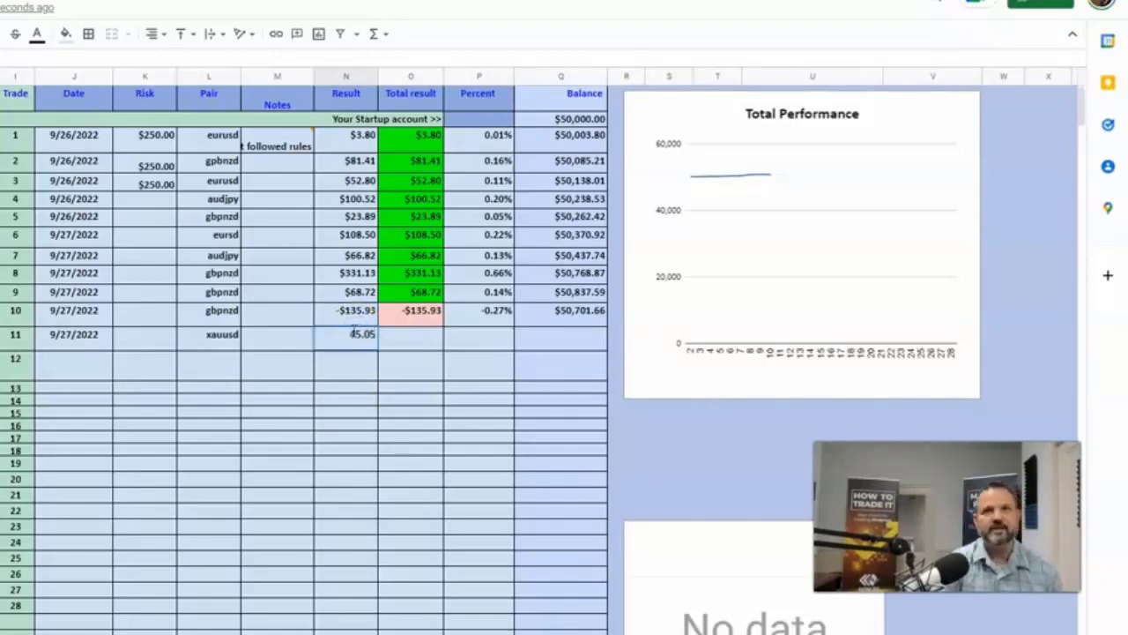
type(".03")
Copy the Total result, Percent and Balance formulas from trade 10 into trade 11
left_click(411, 327)
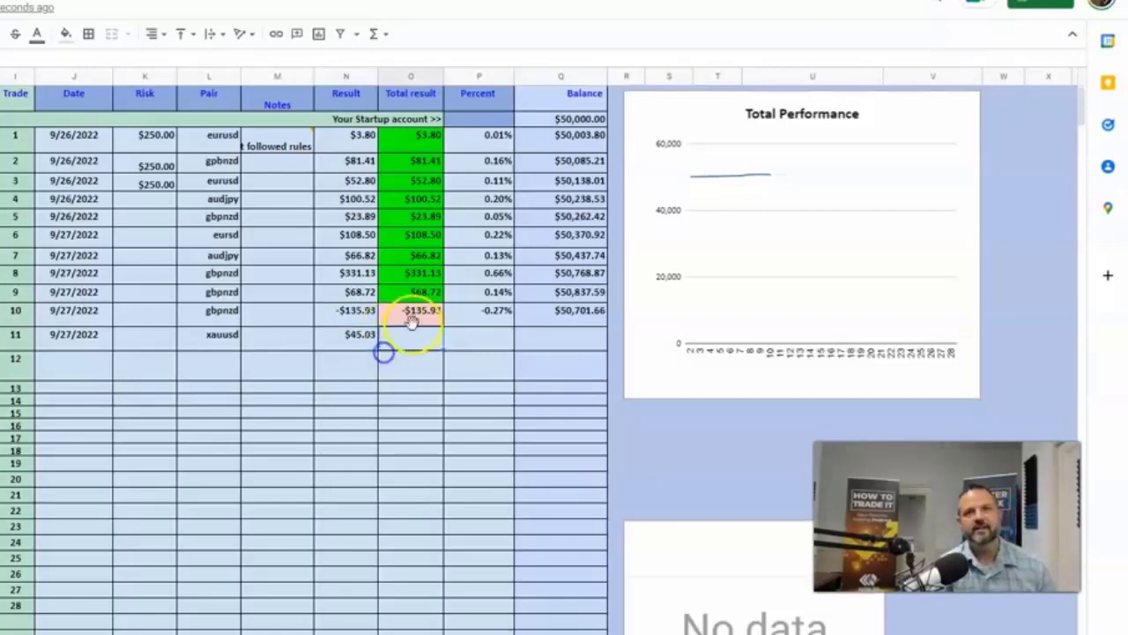
key("ctrl+v")
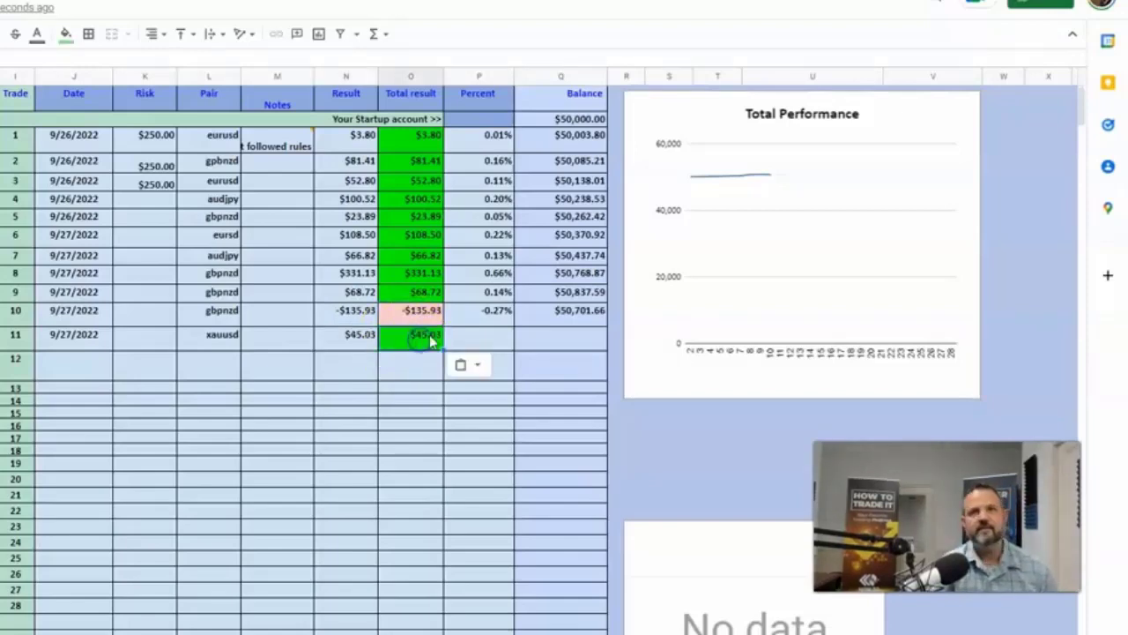
left_click(505, 324)
left_click(499, 333)
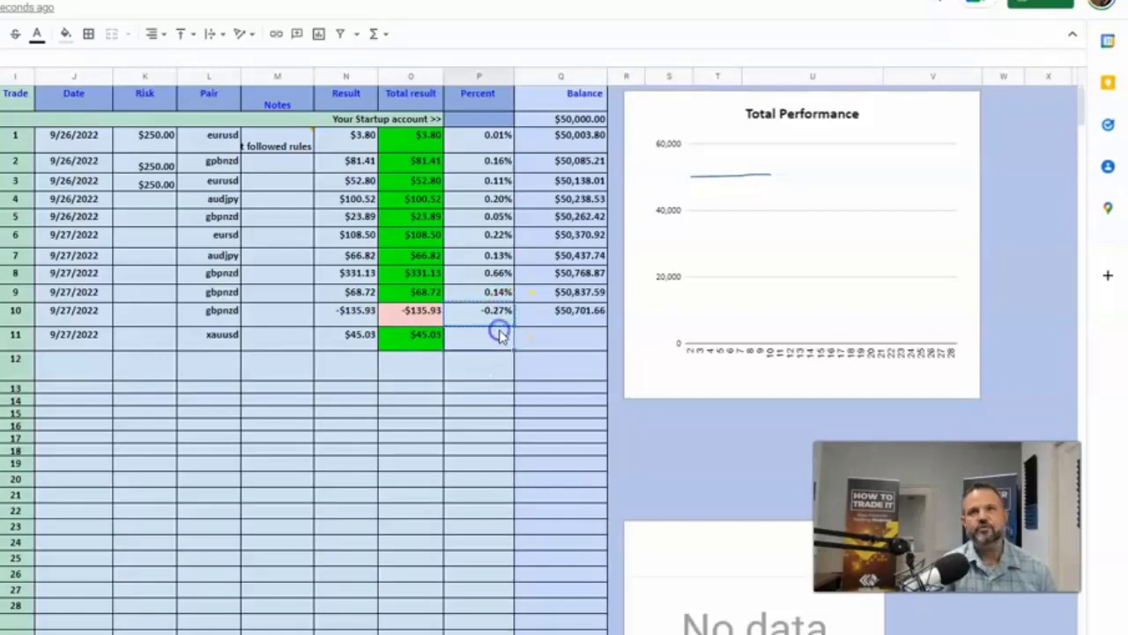
key("ctrl+v")
left_click(559, 317)
key("ctrl+c")
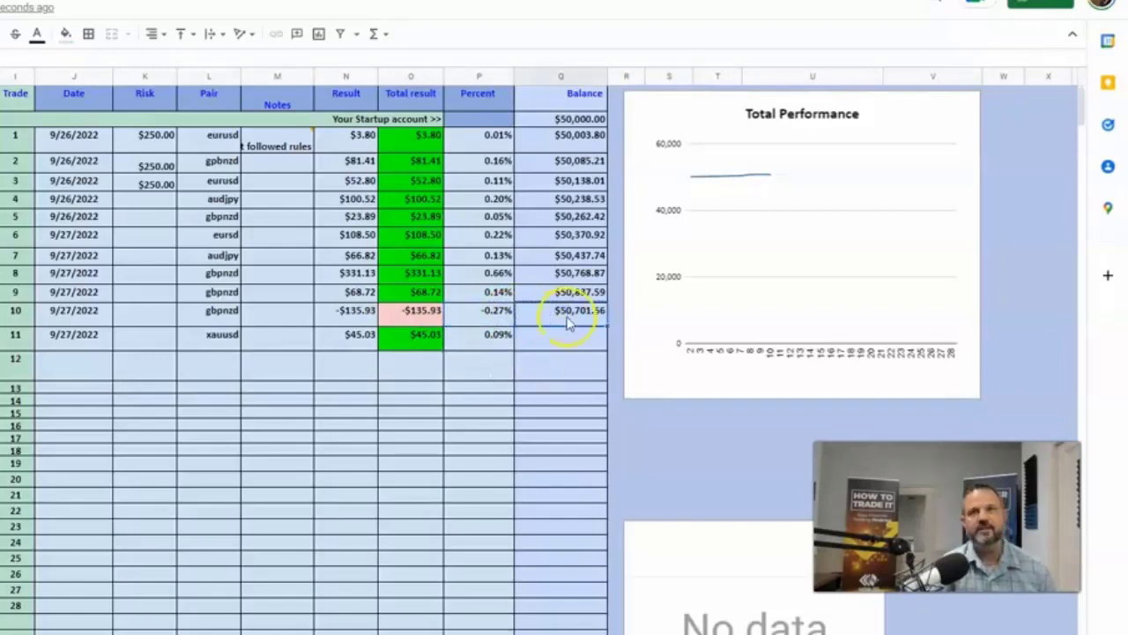
left_click(562, 333)
key("ctrl+v")
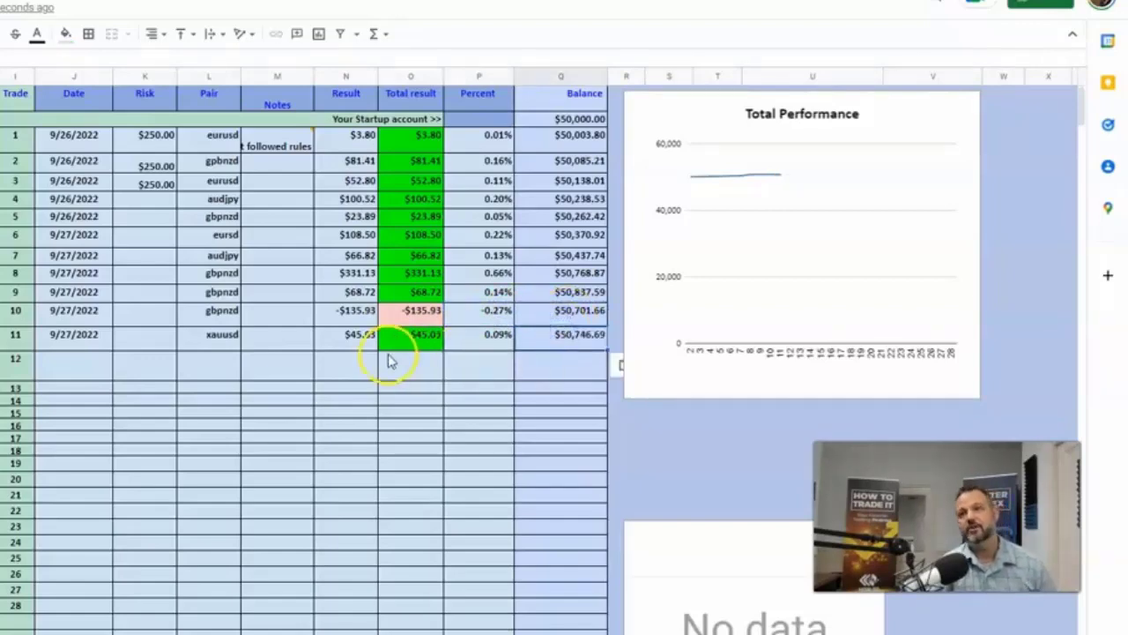
Post the comment "do a better job with risk come up with action plan" on the Notes cell of trade 10
right_click(290, 308)
mouse_move(468, 574)
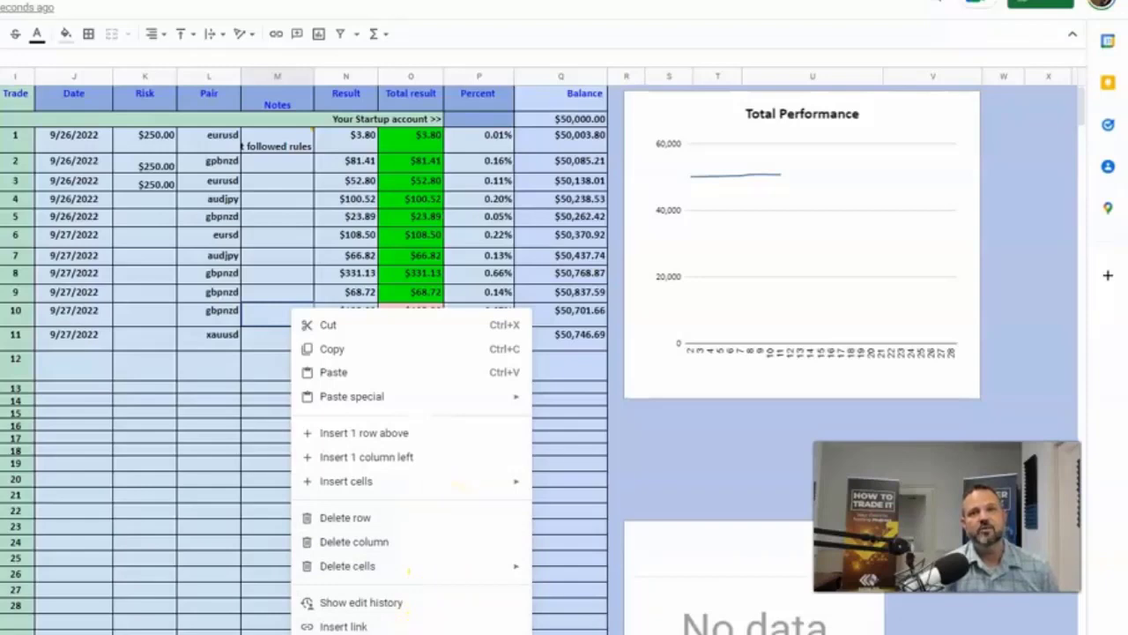
left_click(436, 633)
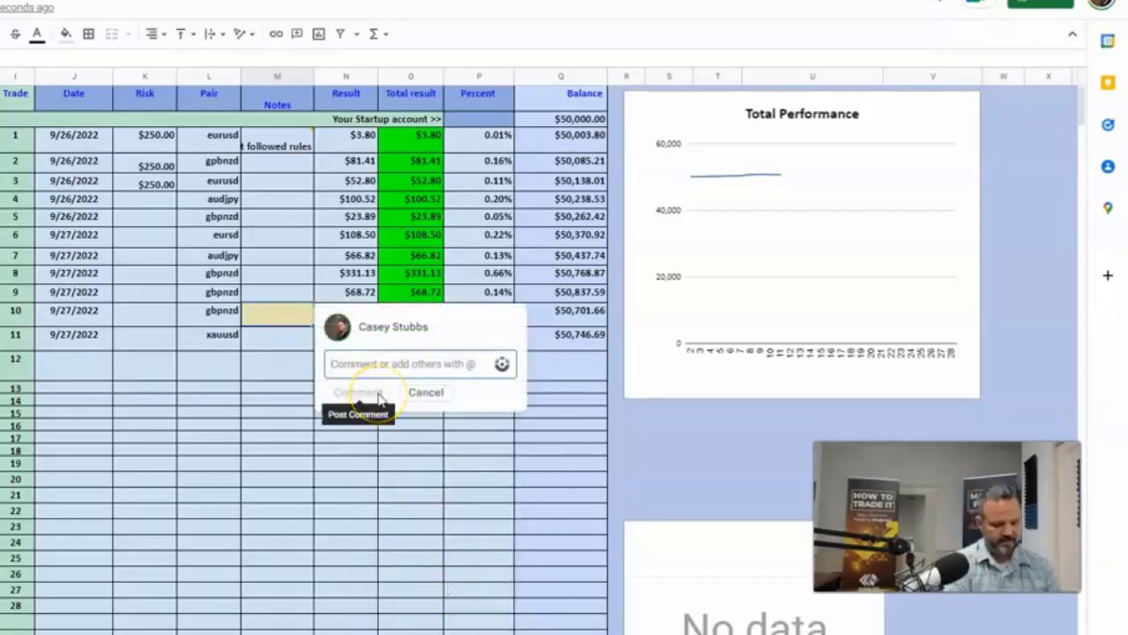
type("be")
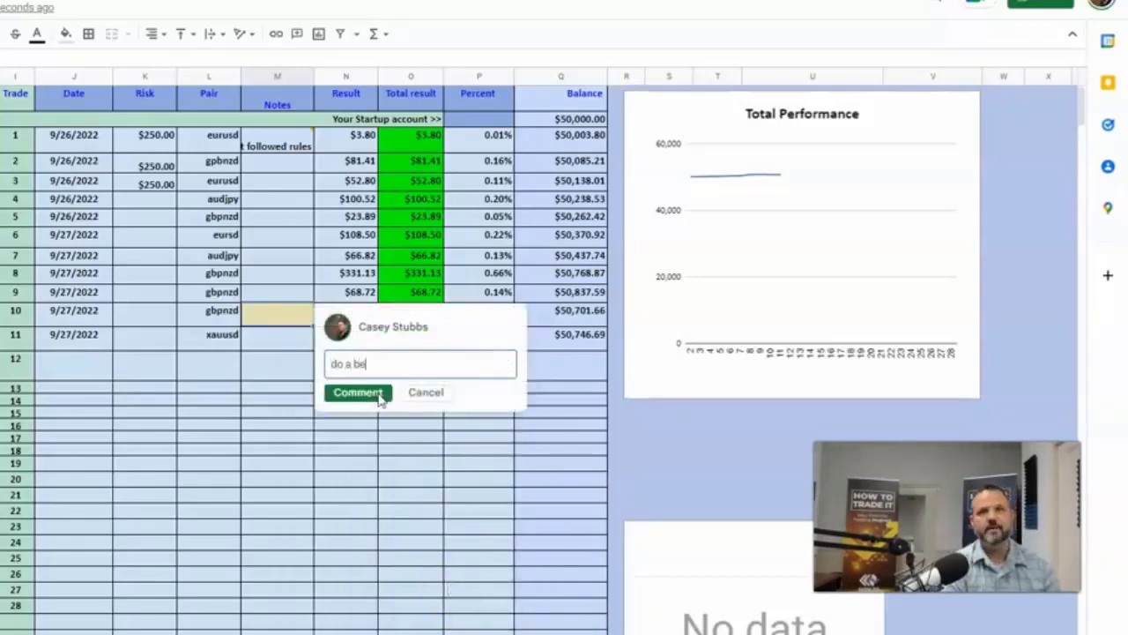
type("o a better ")
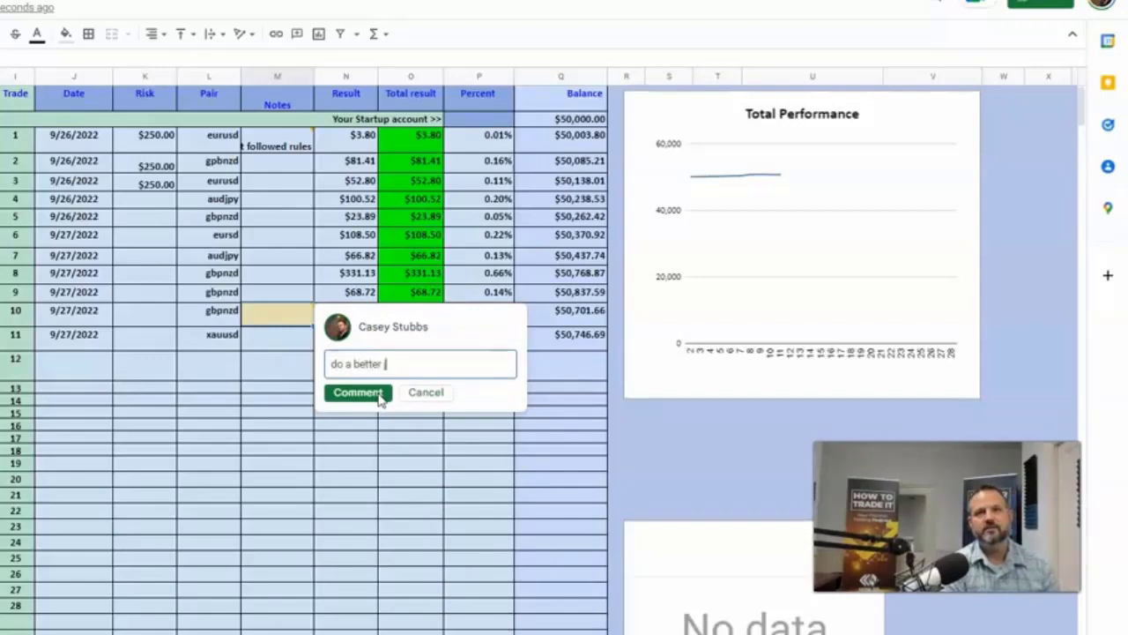
type("job with risk co")
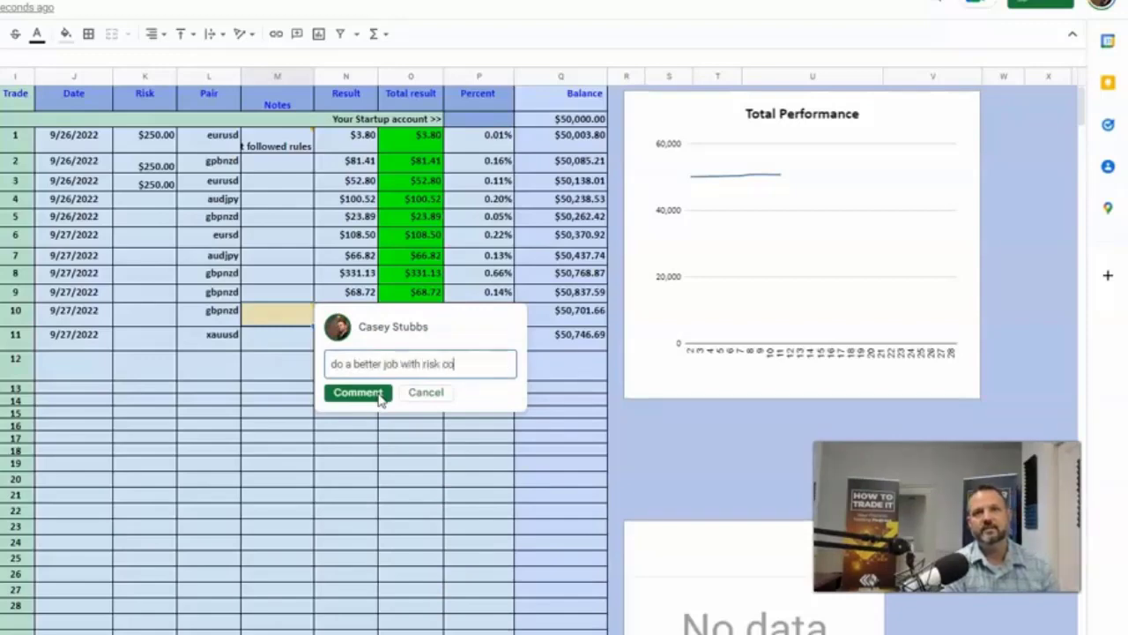
type("me up with")
type("action")
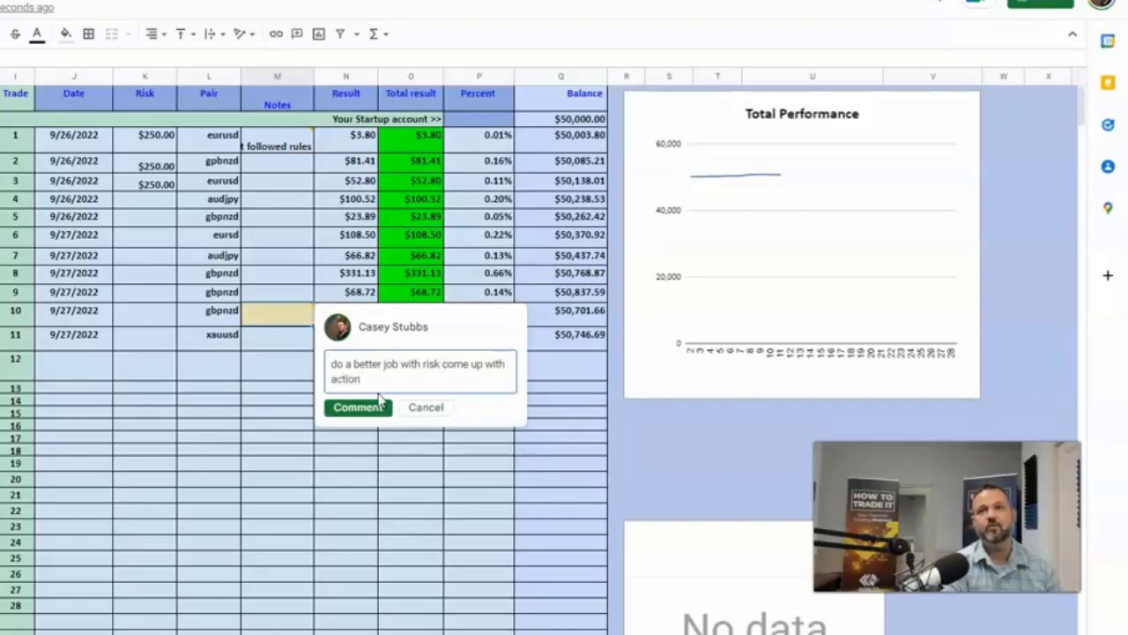
type(" pl")
key("BackSpace")
type("lan")
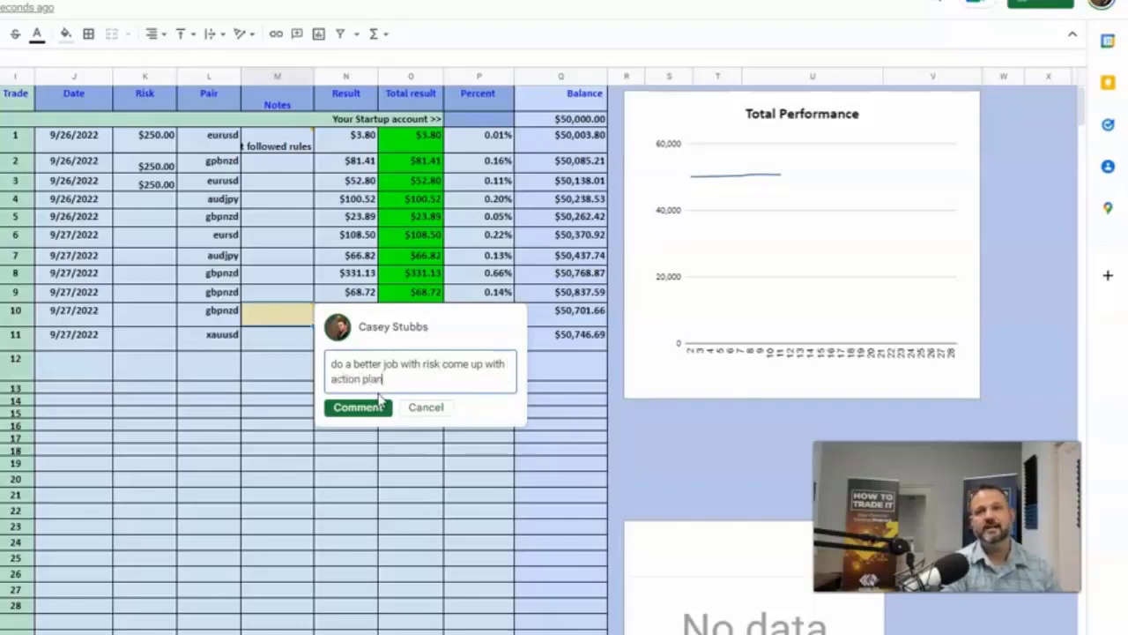
left_click(377, 408)
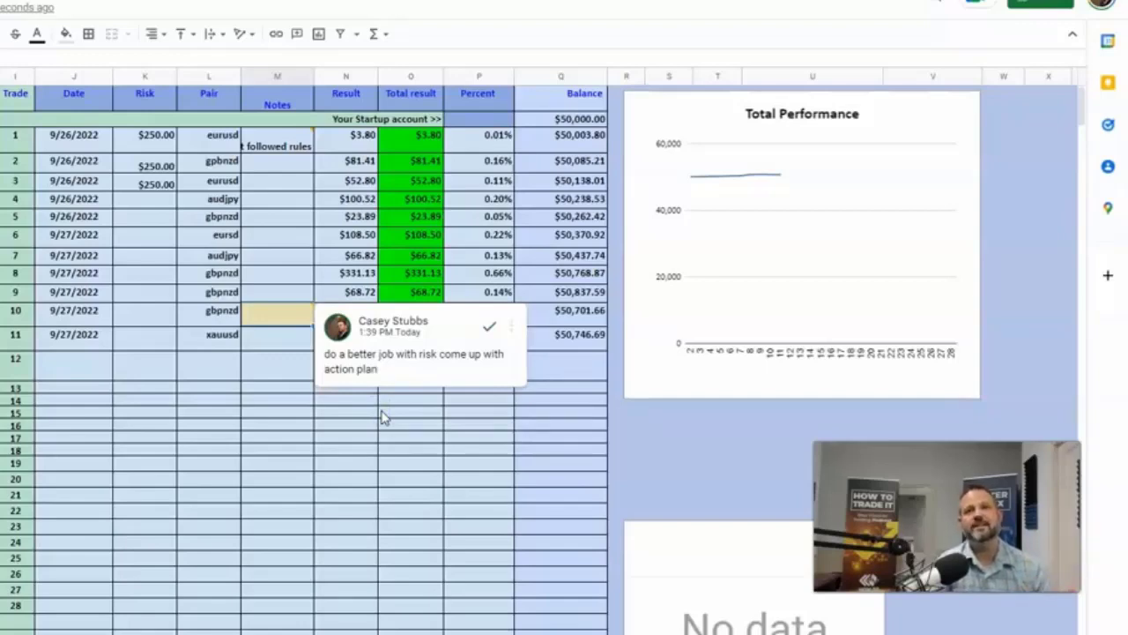
left_click(446, 477)
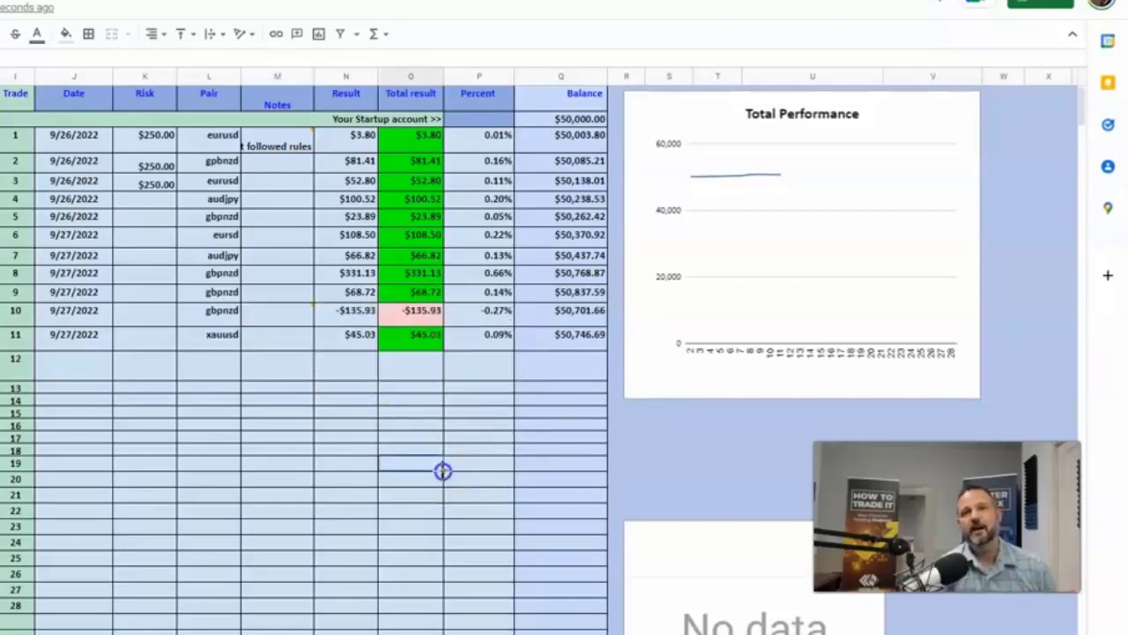
mouse_move(295, 308)
left_click(291, 354)
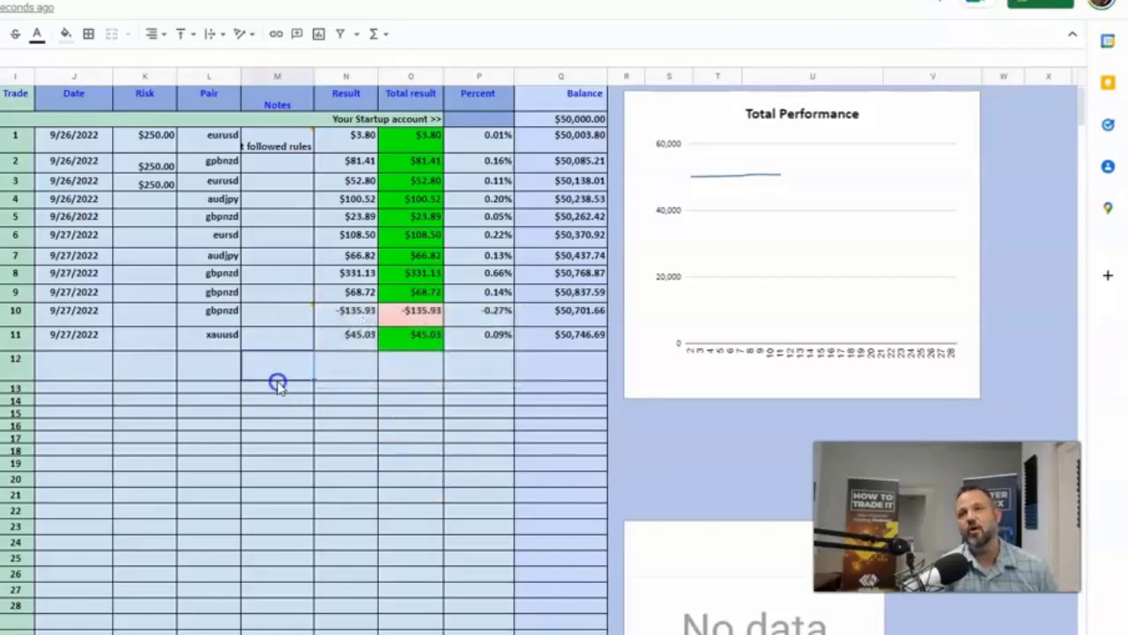